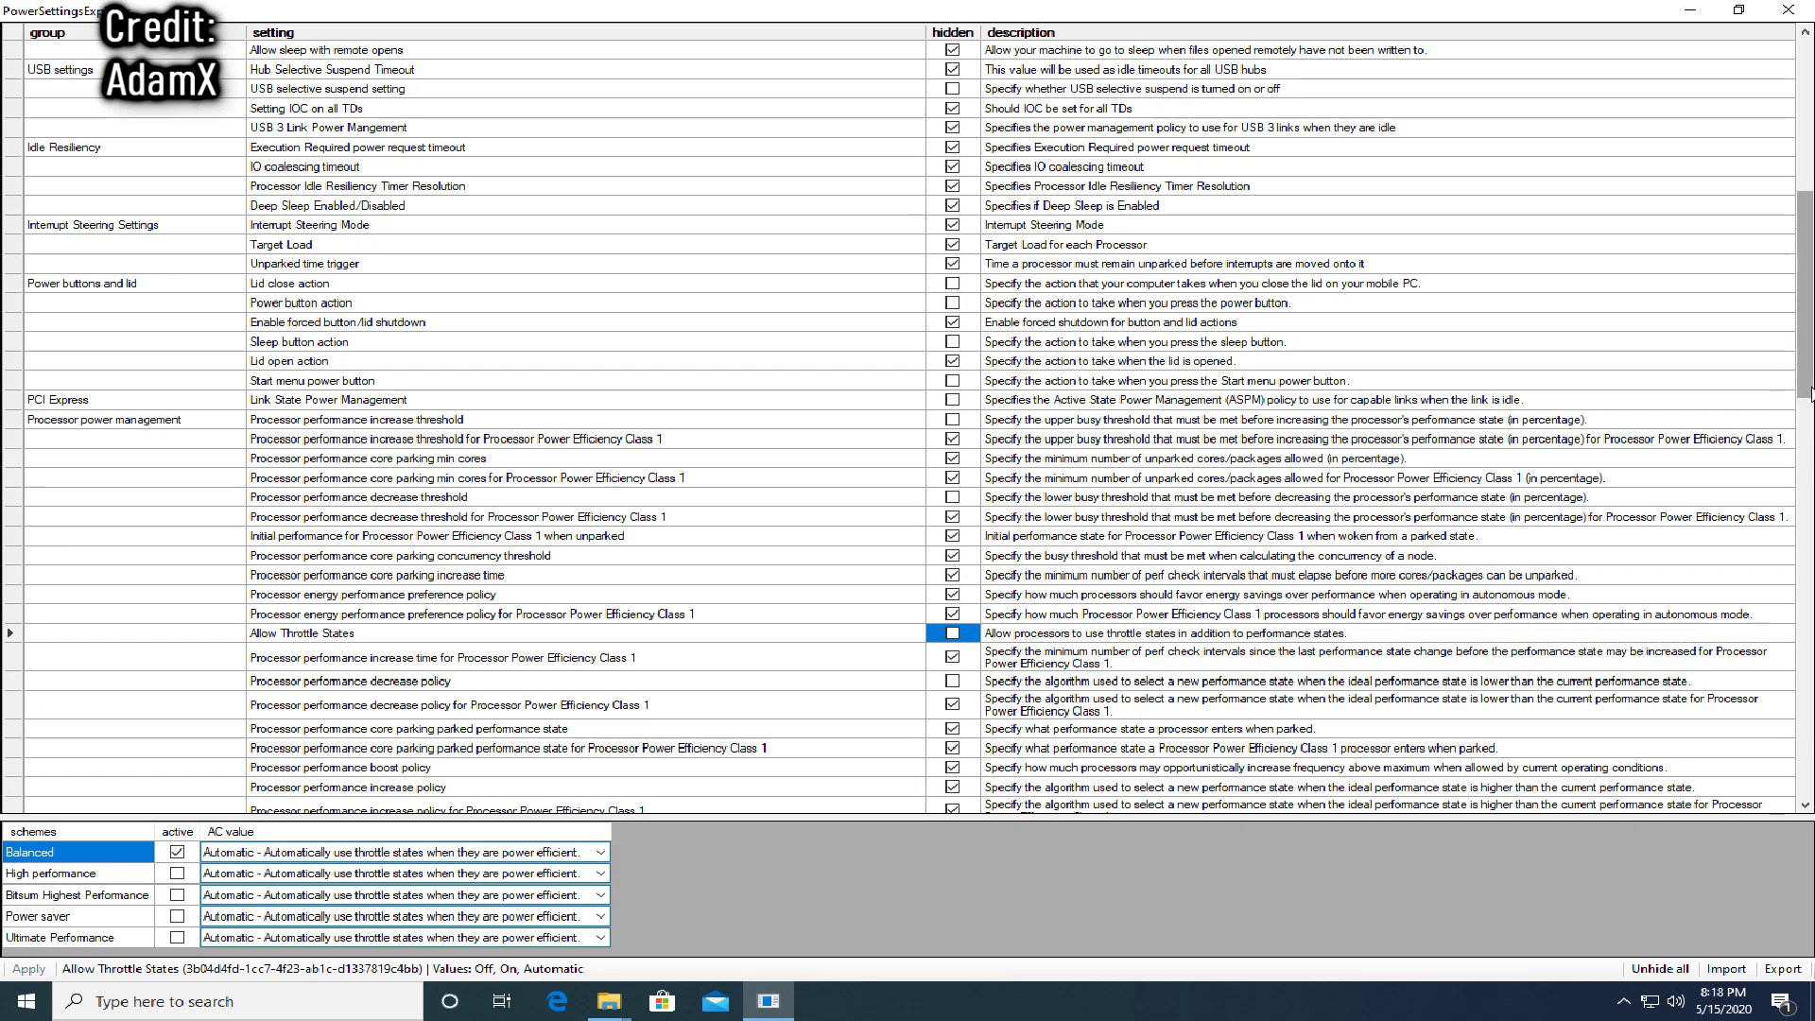
# Step: Make the Processor idle demote threshold setting visible by clearing its hidden flag
pyautogui.moveTo(1811, 388); pyautogui.dragTo(1810, 458)
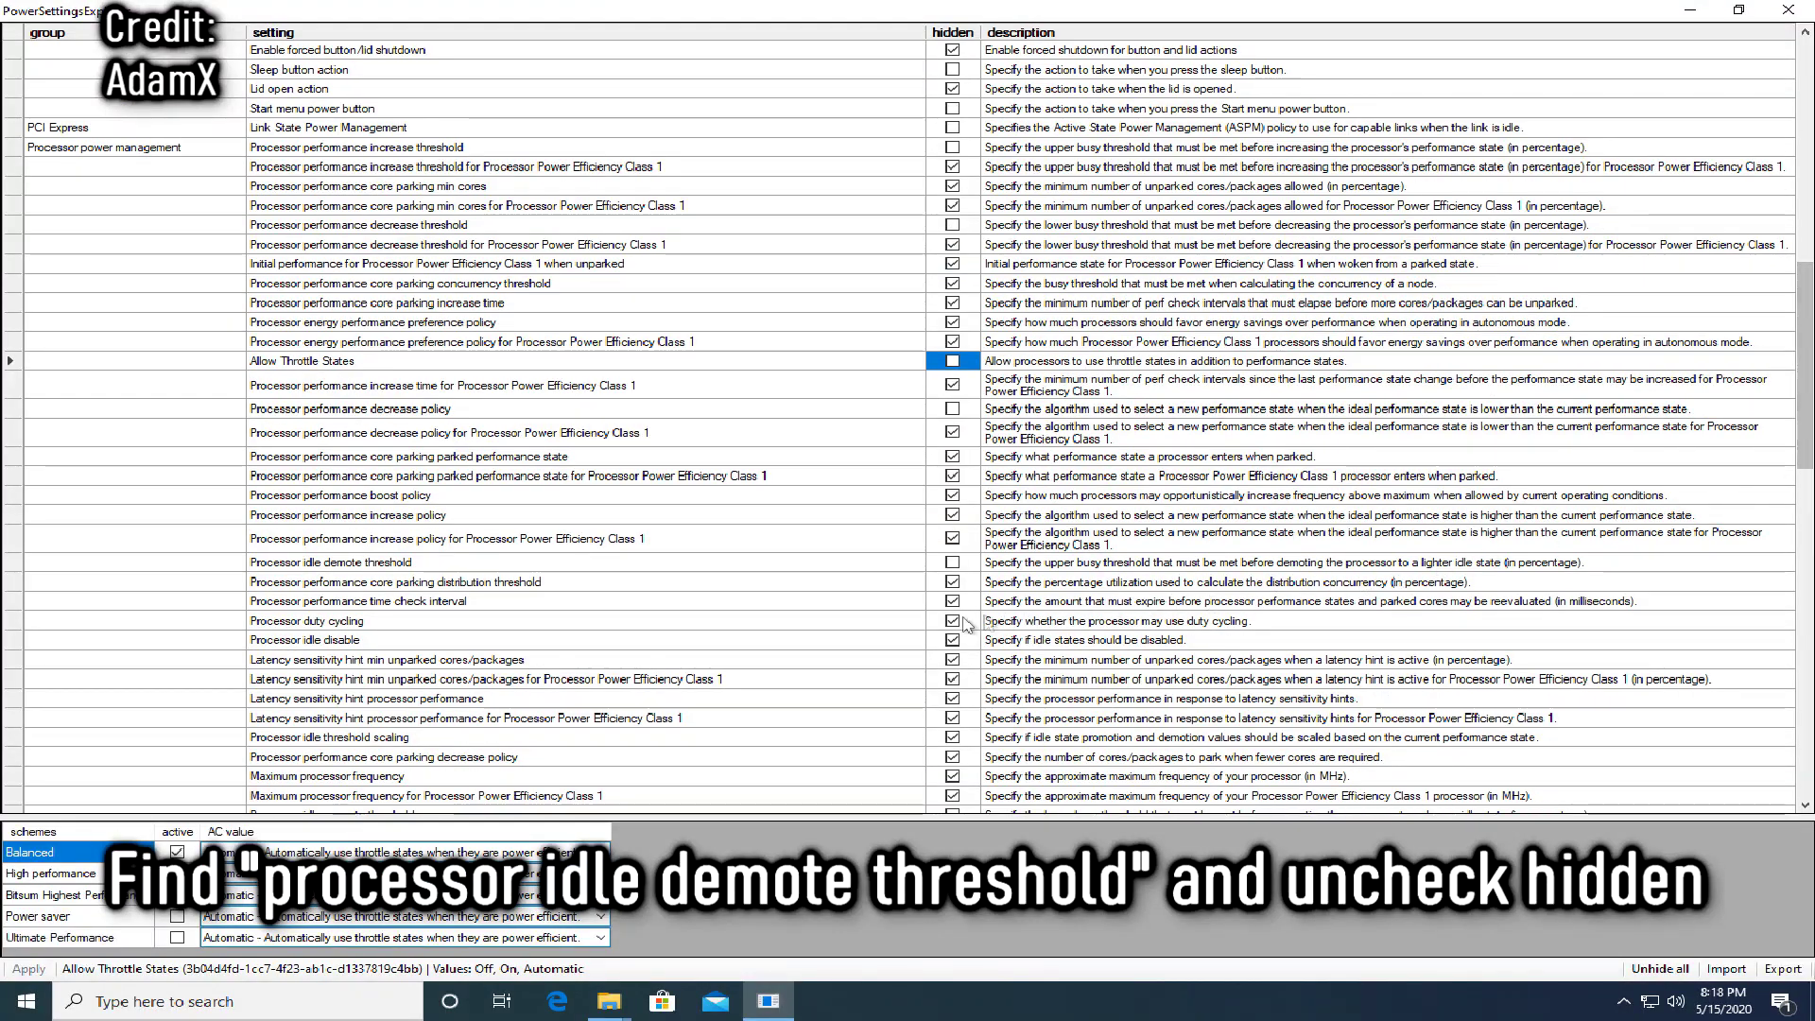
pyautogui.click(260, 564)
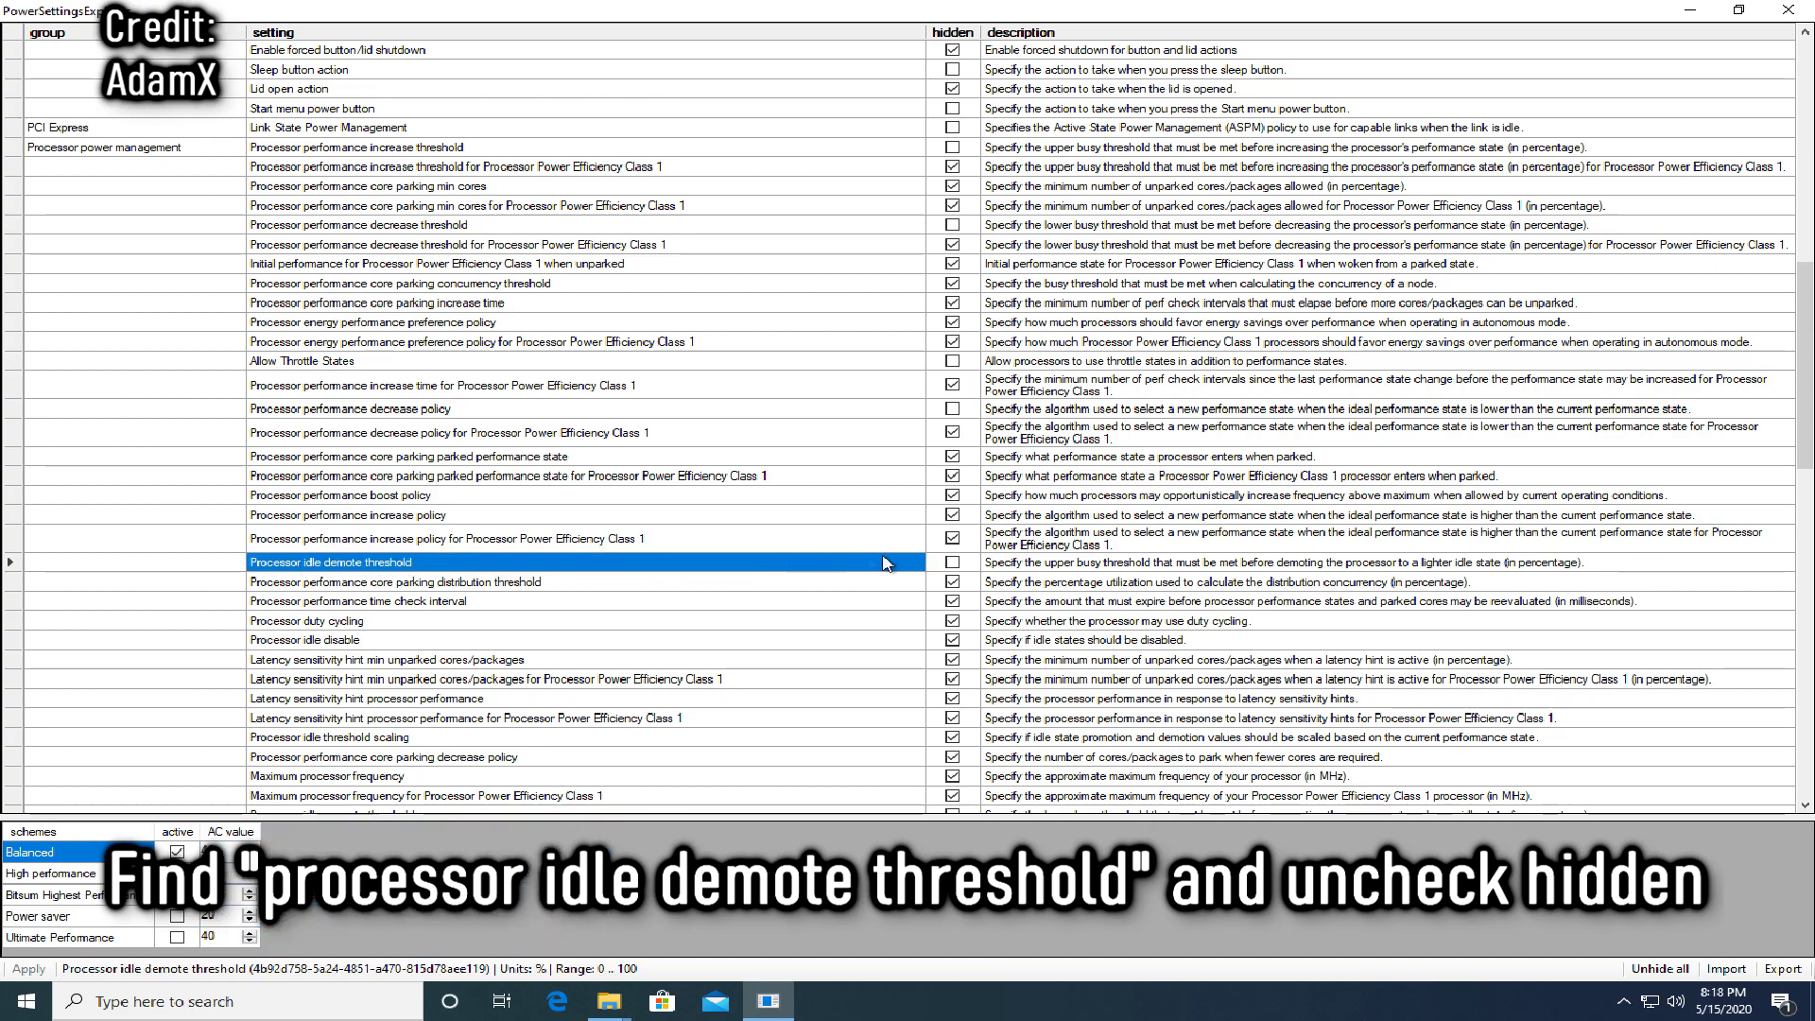
pyautogui.click(955, 565)
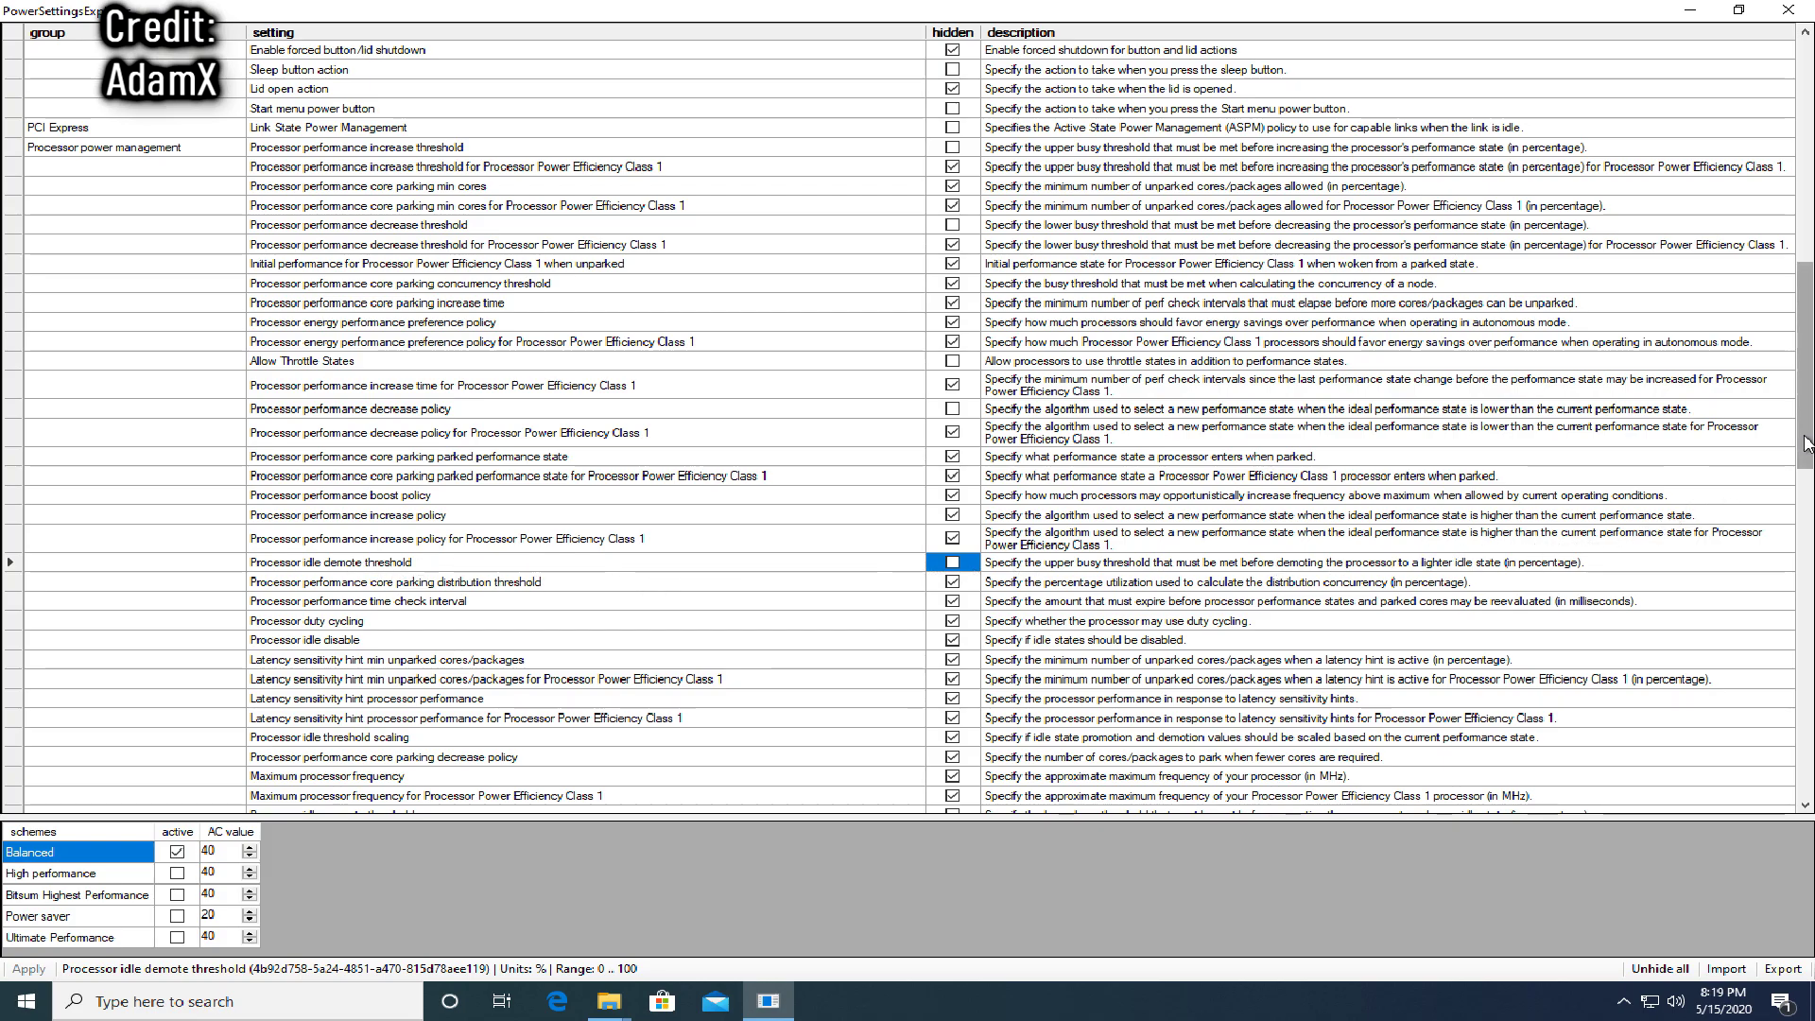
# Step: Clear the hidden flag of the Processor idle promote threshold setting, and close the settings explorer and its folder window
pyautogui.moveTo(1806, 445); pyautogui.dragTo(1801, 460)
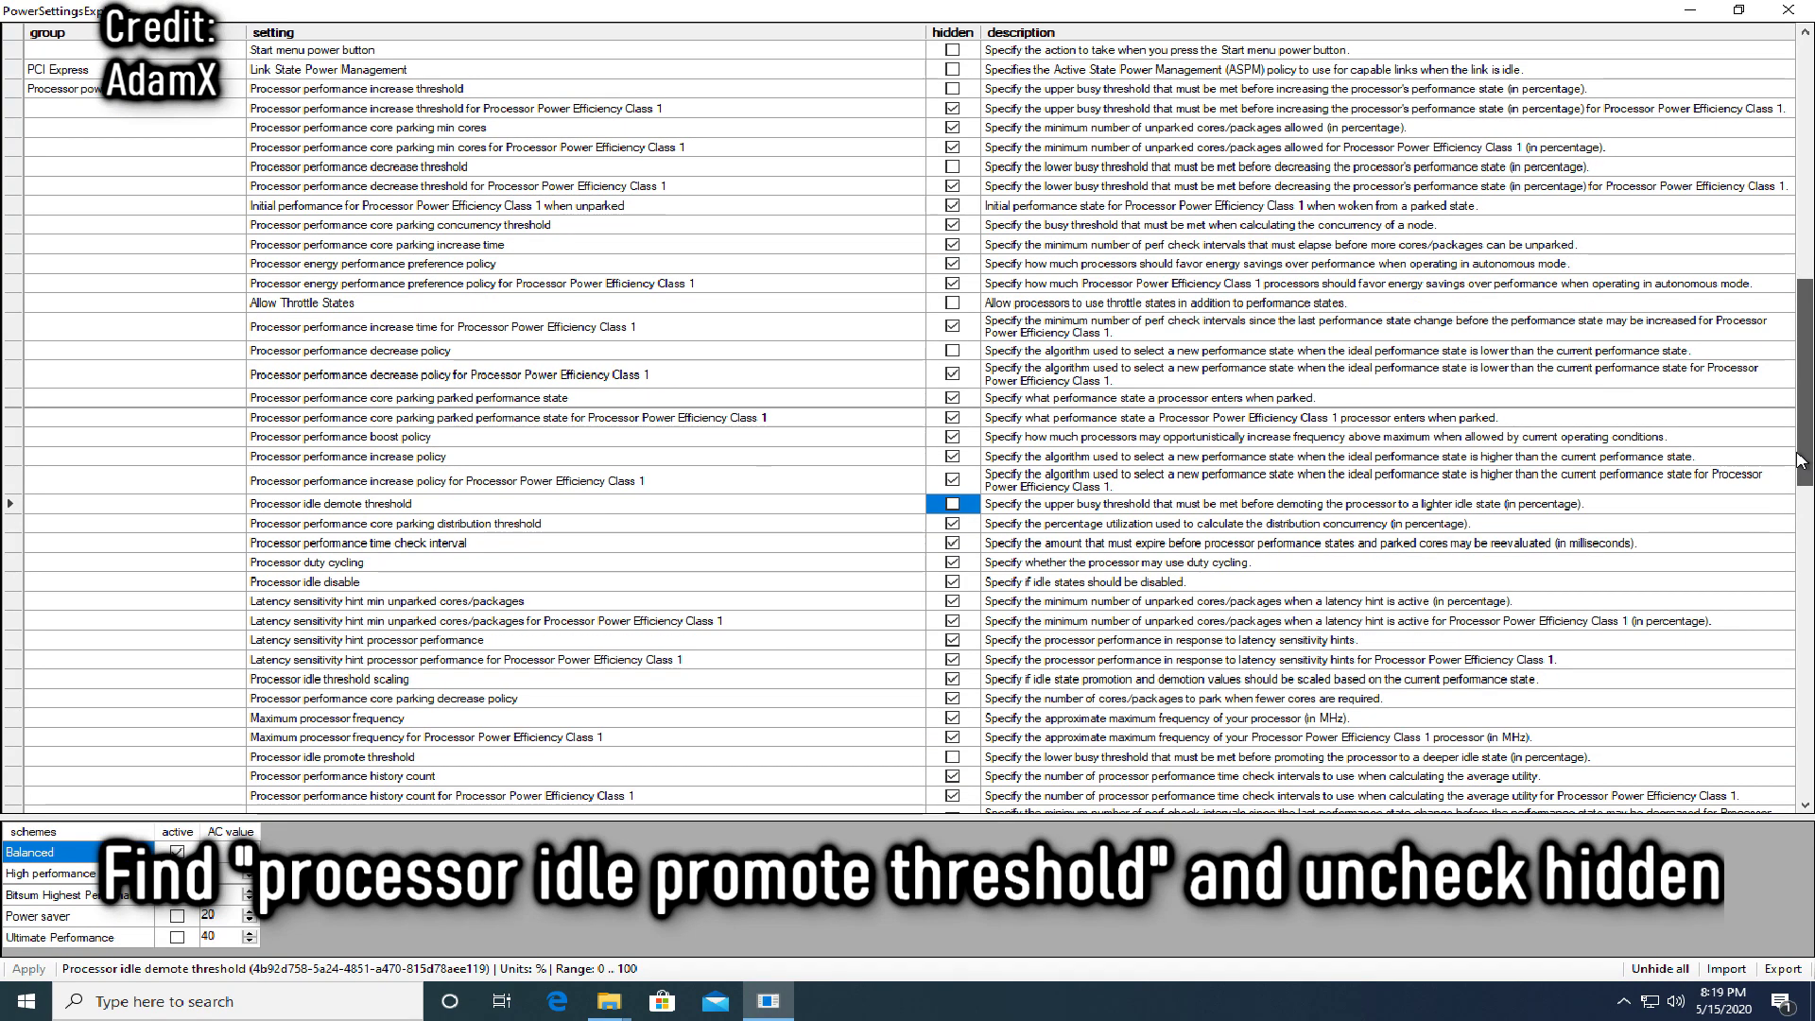
pyautogui.click(294, 759)
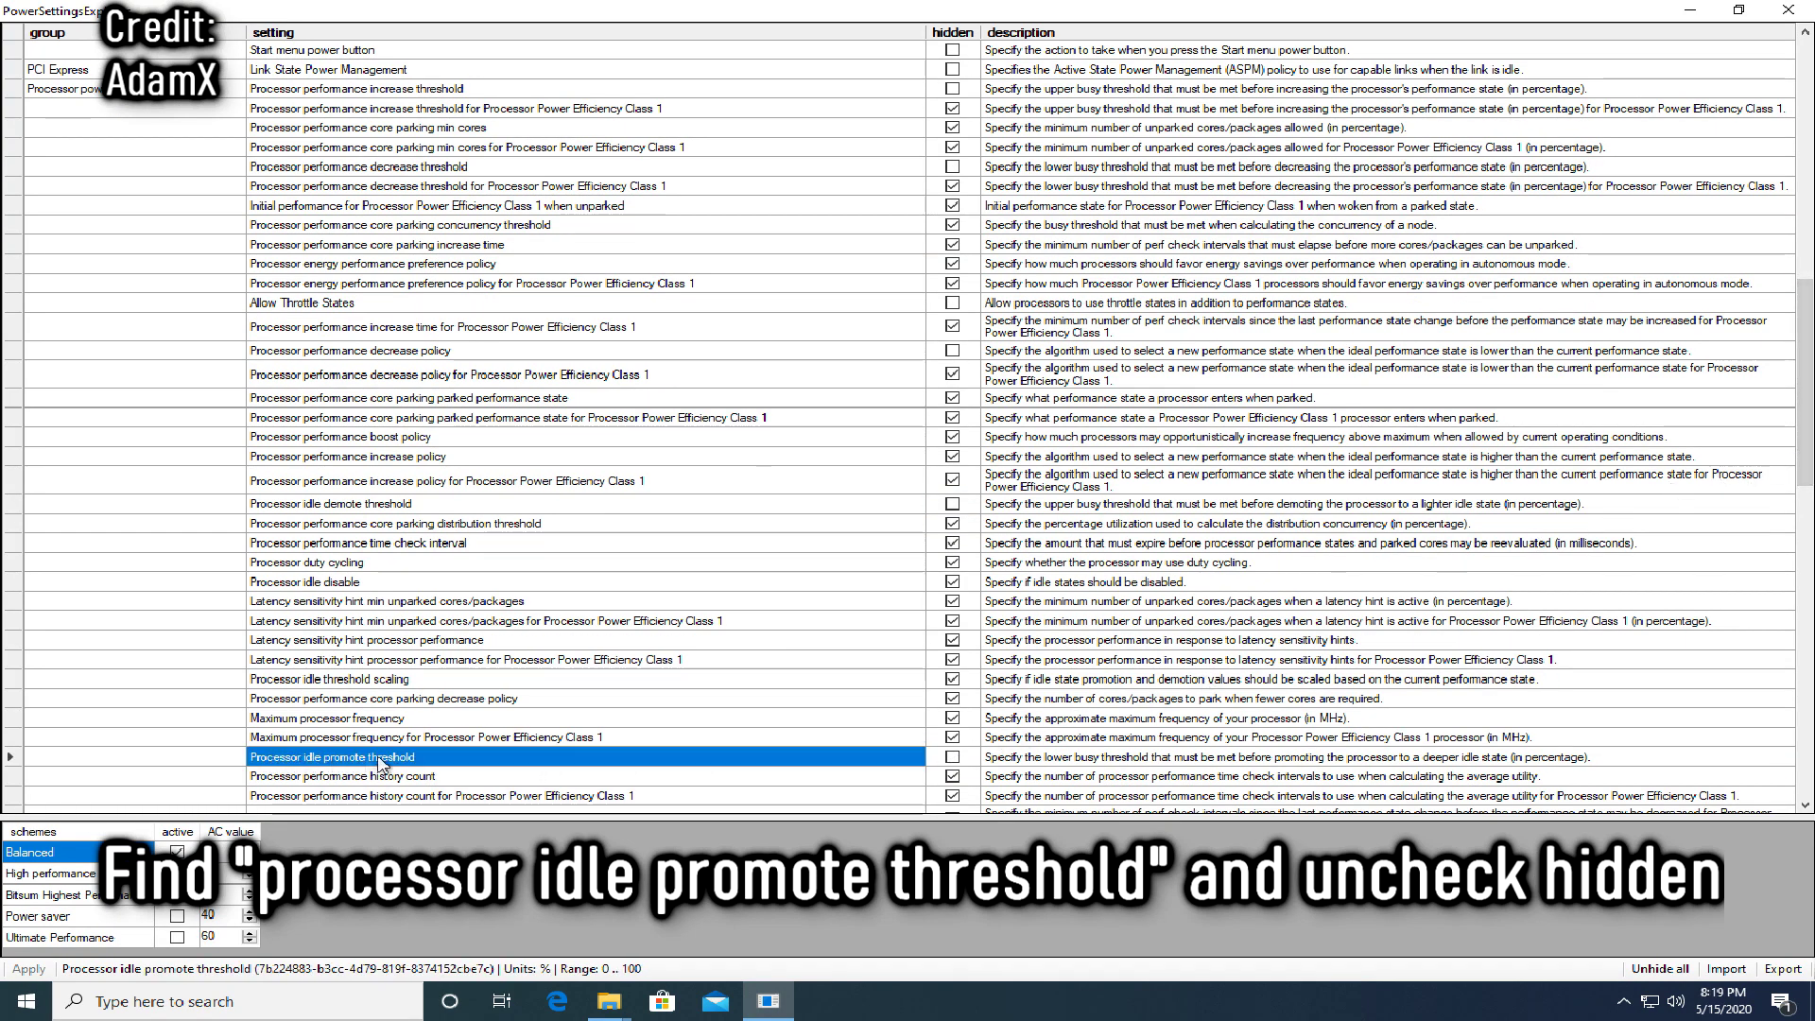
pyautogui.click(954, 757)
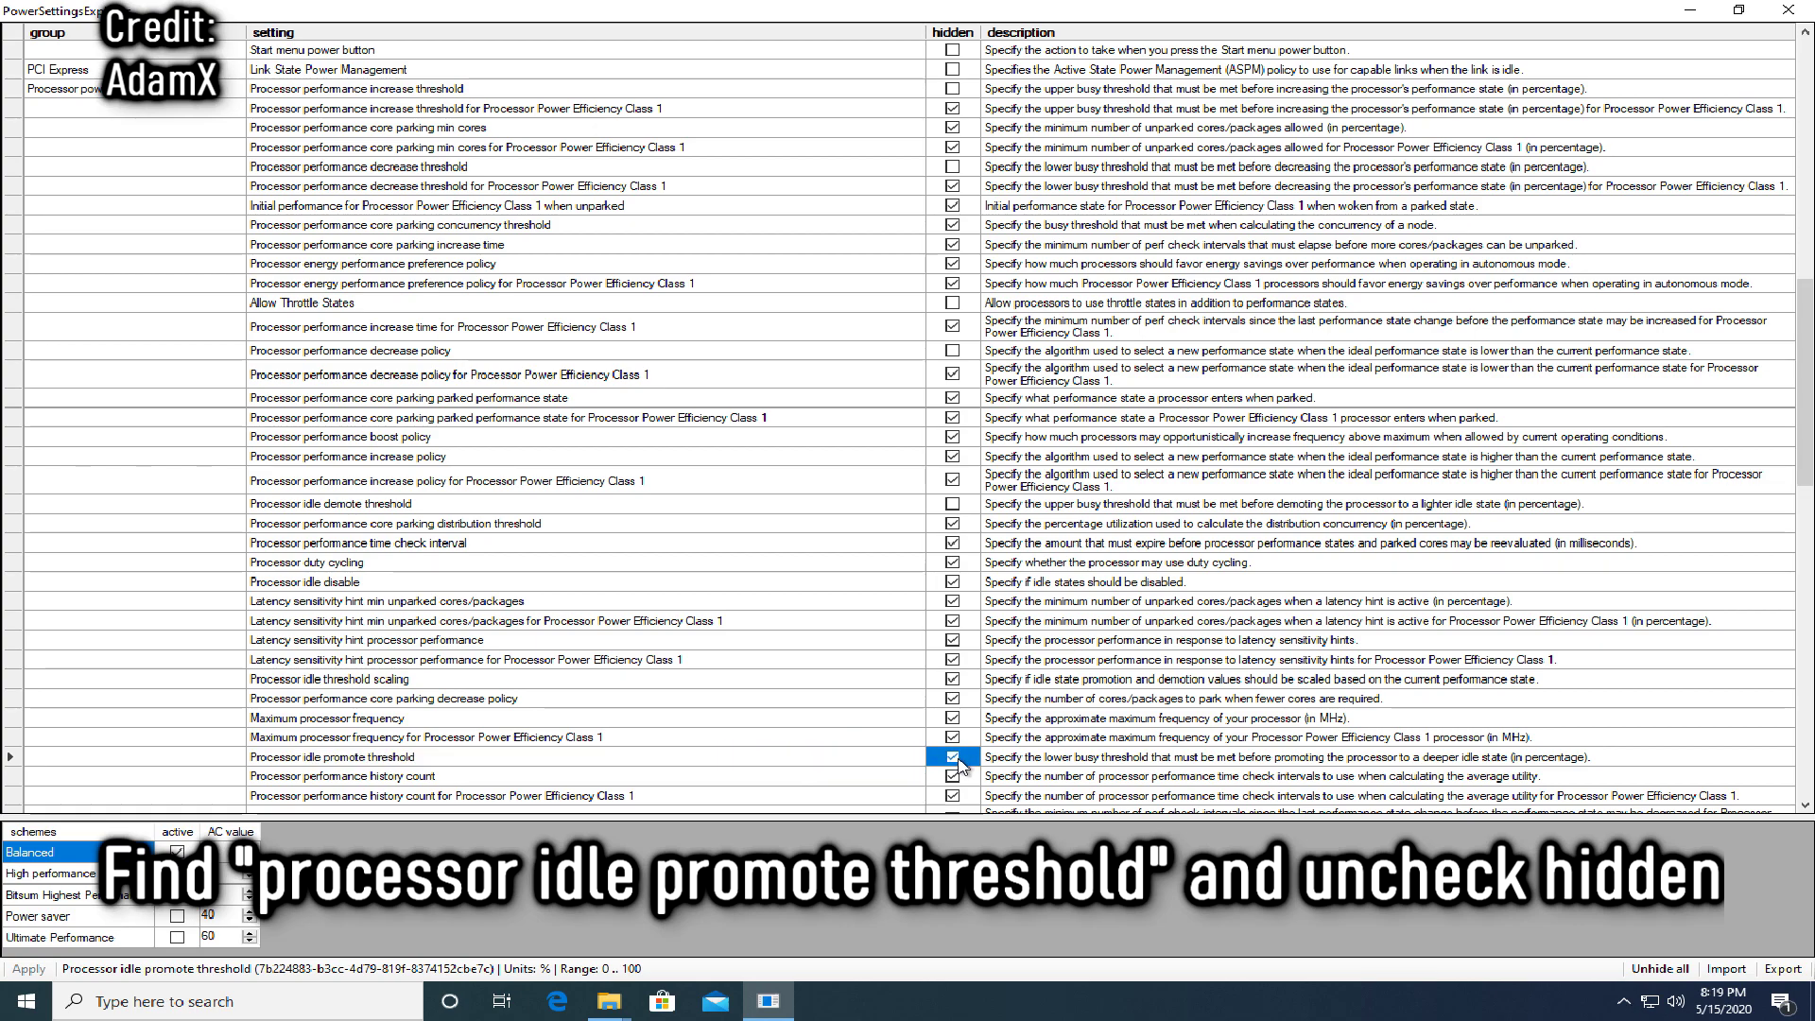
pyautogui.click(944, 757)
pyautogui.click(950, 757)
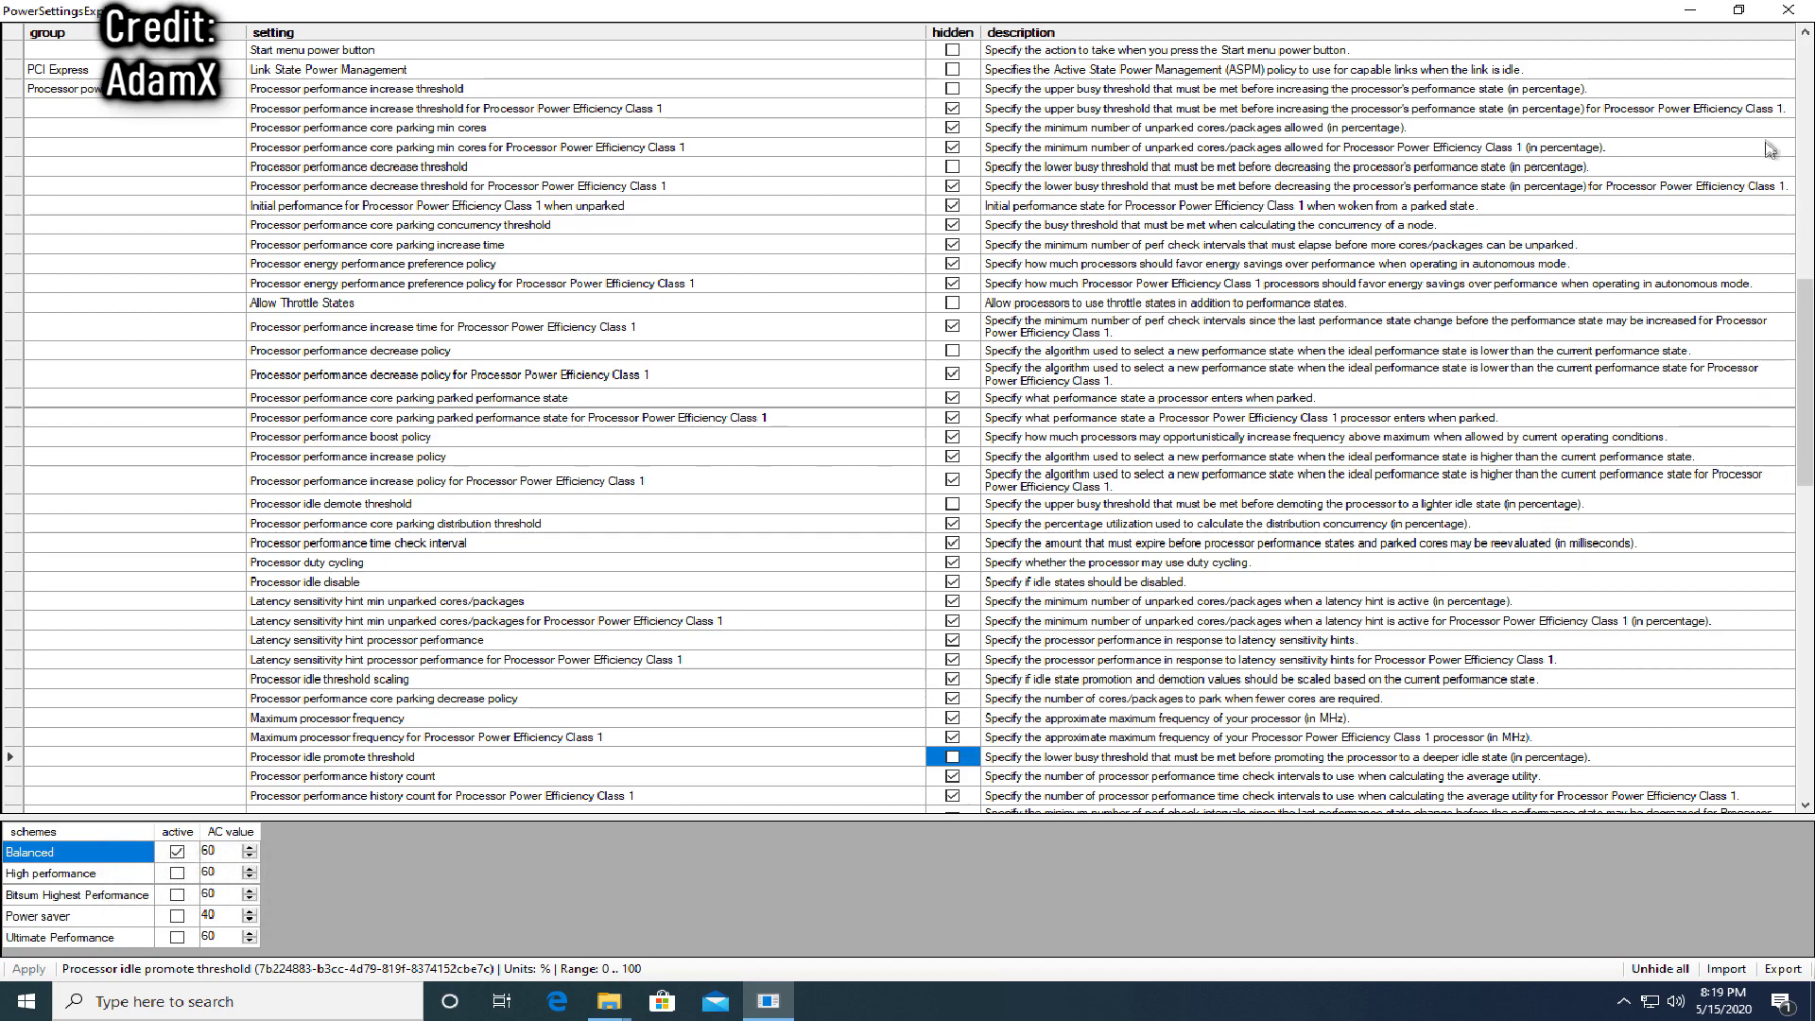
pyautogui.click(1788, 12)
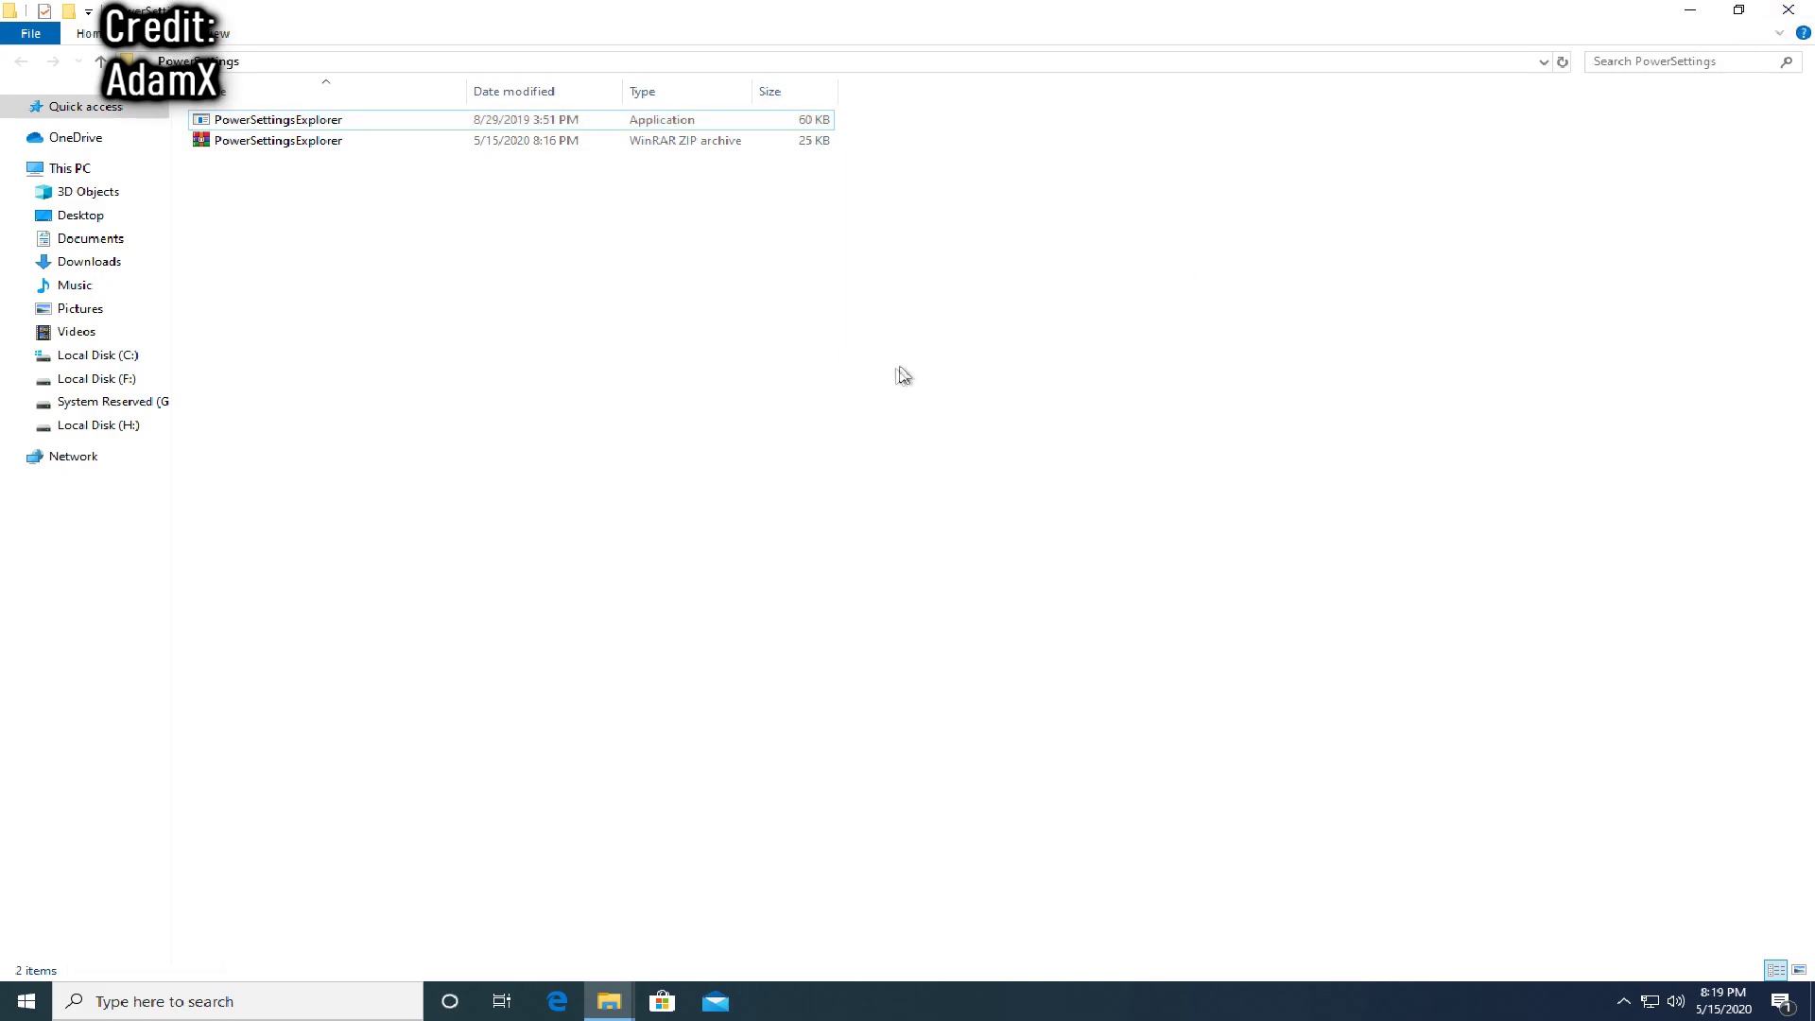
pyautogui.click(1788, 12)
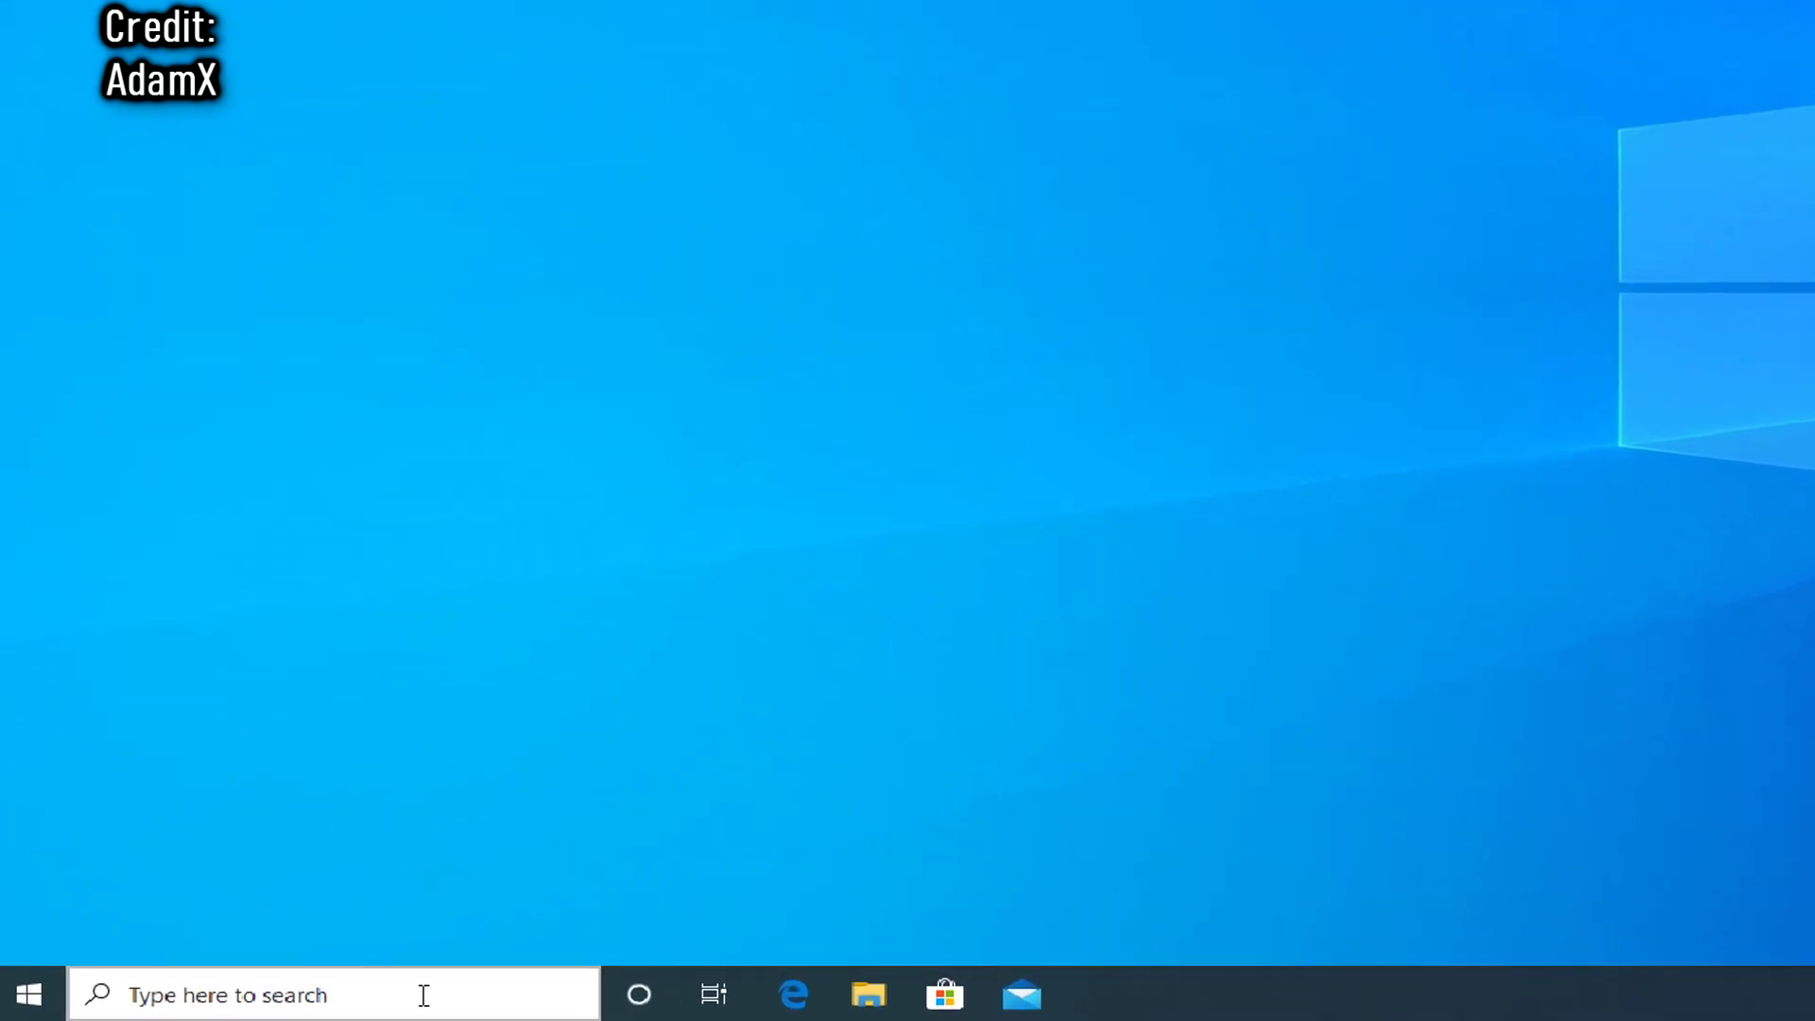
# Step: Search Windows for "control panel", open Control Panel and go to Power Options
pyautogui.click(423, 994)
pyautogui.write('control ')
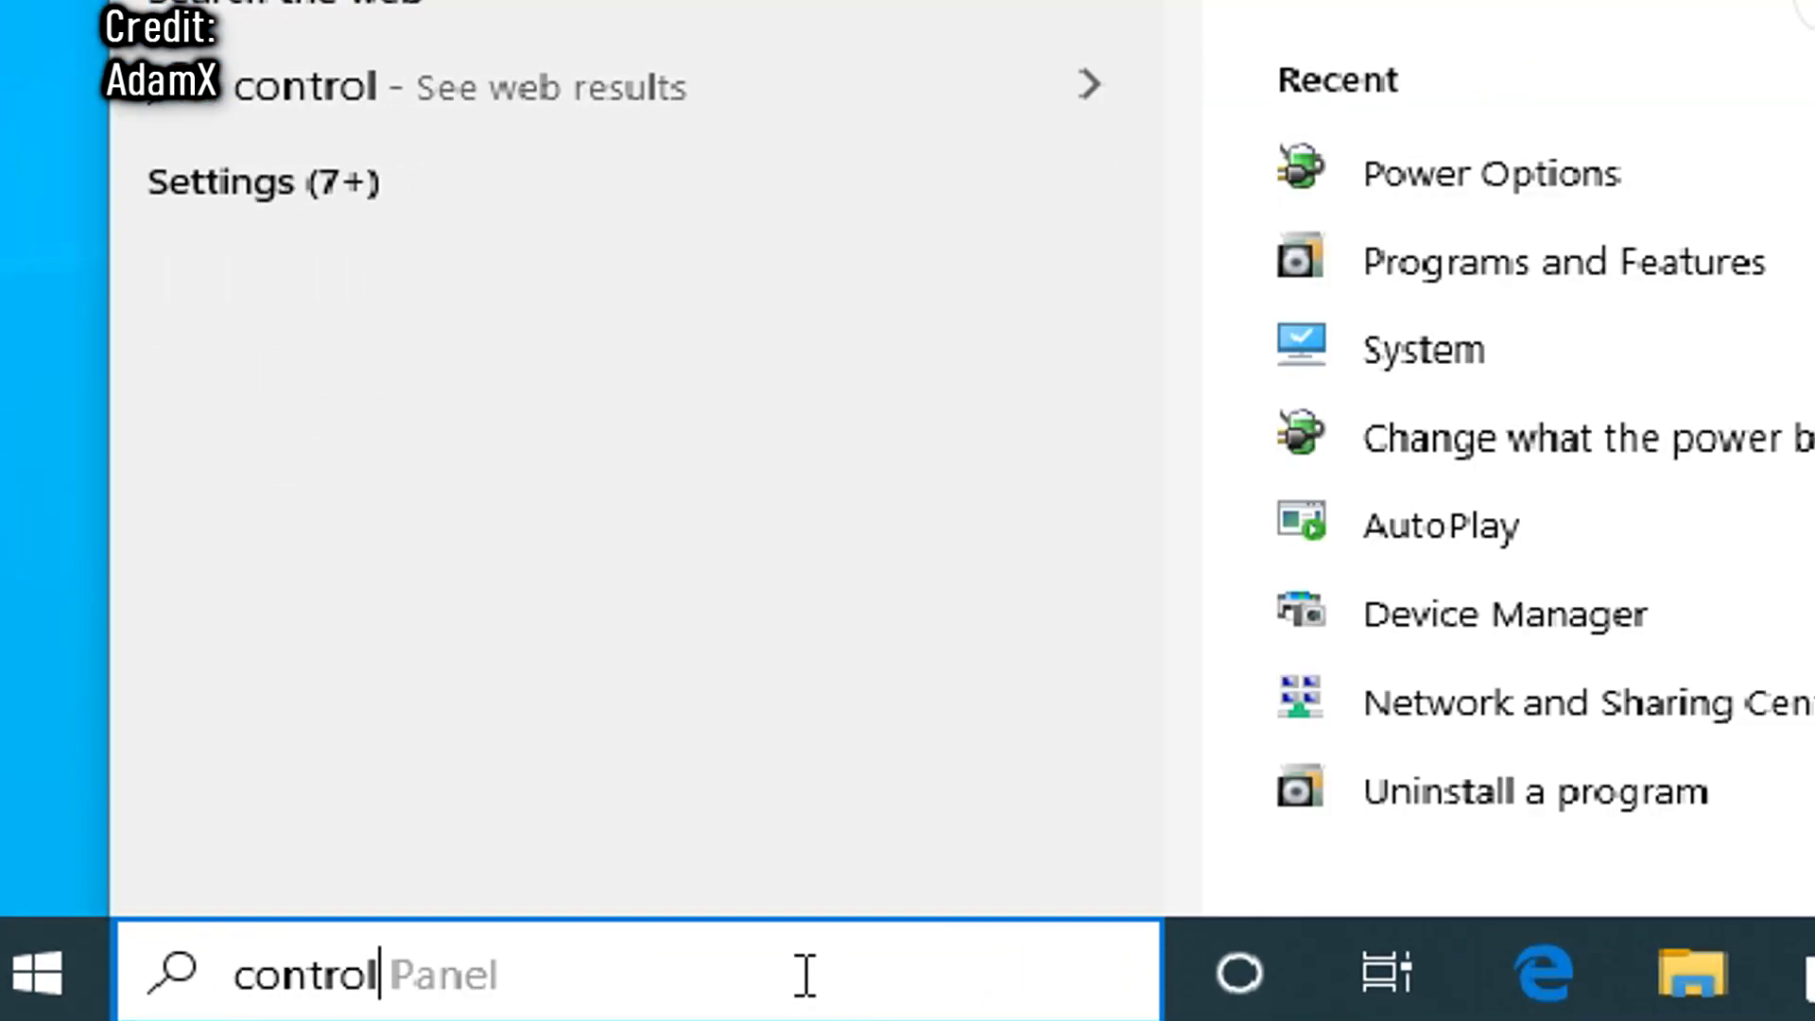
pyautogui.write('panel')
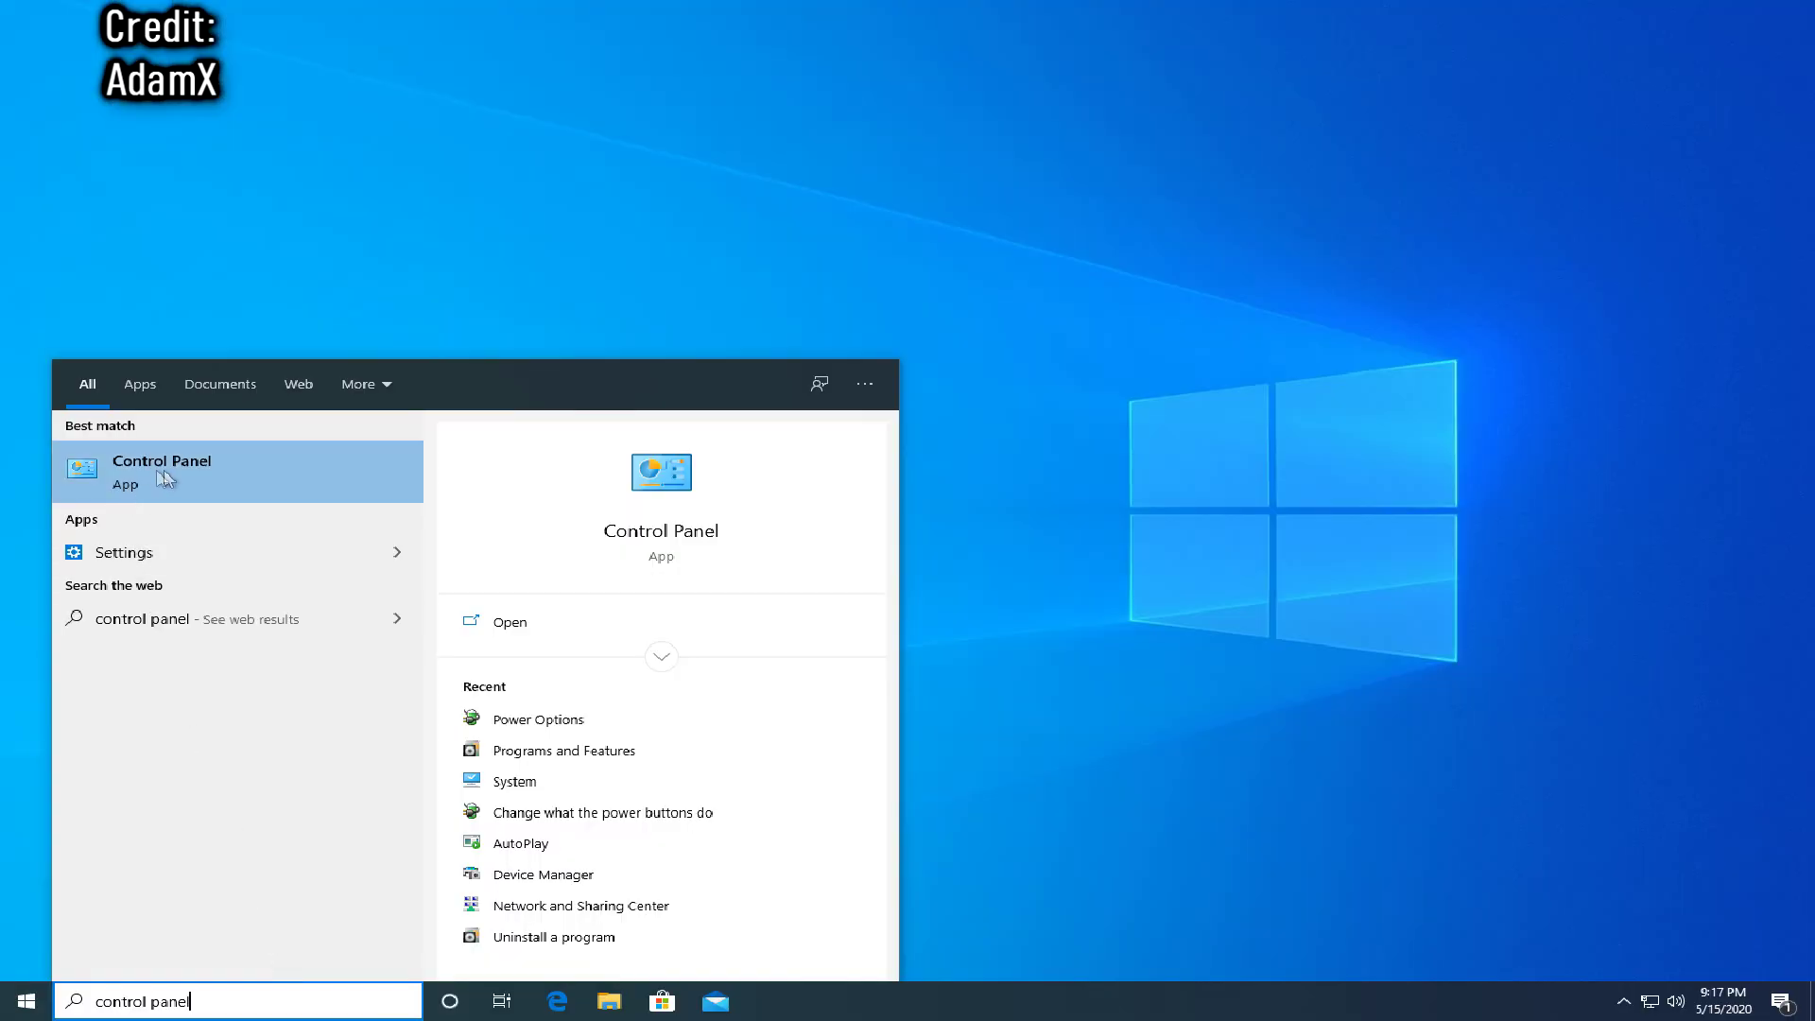
pyautogui.click(225, 468)
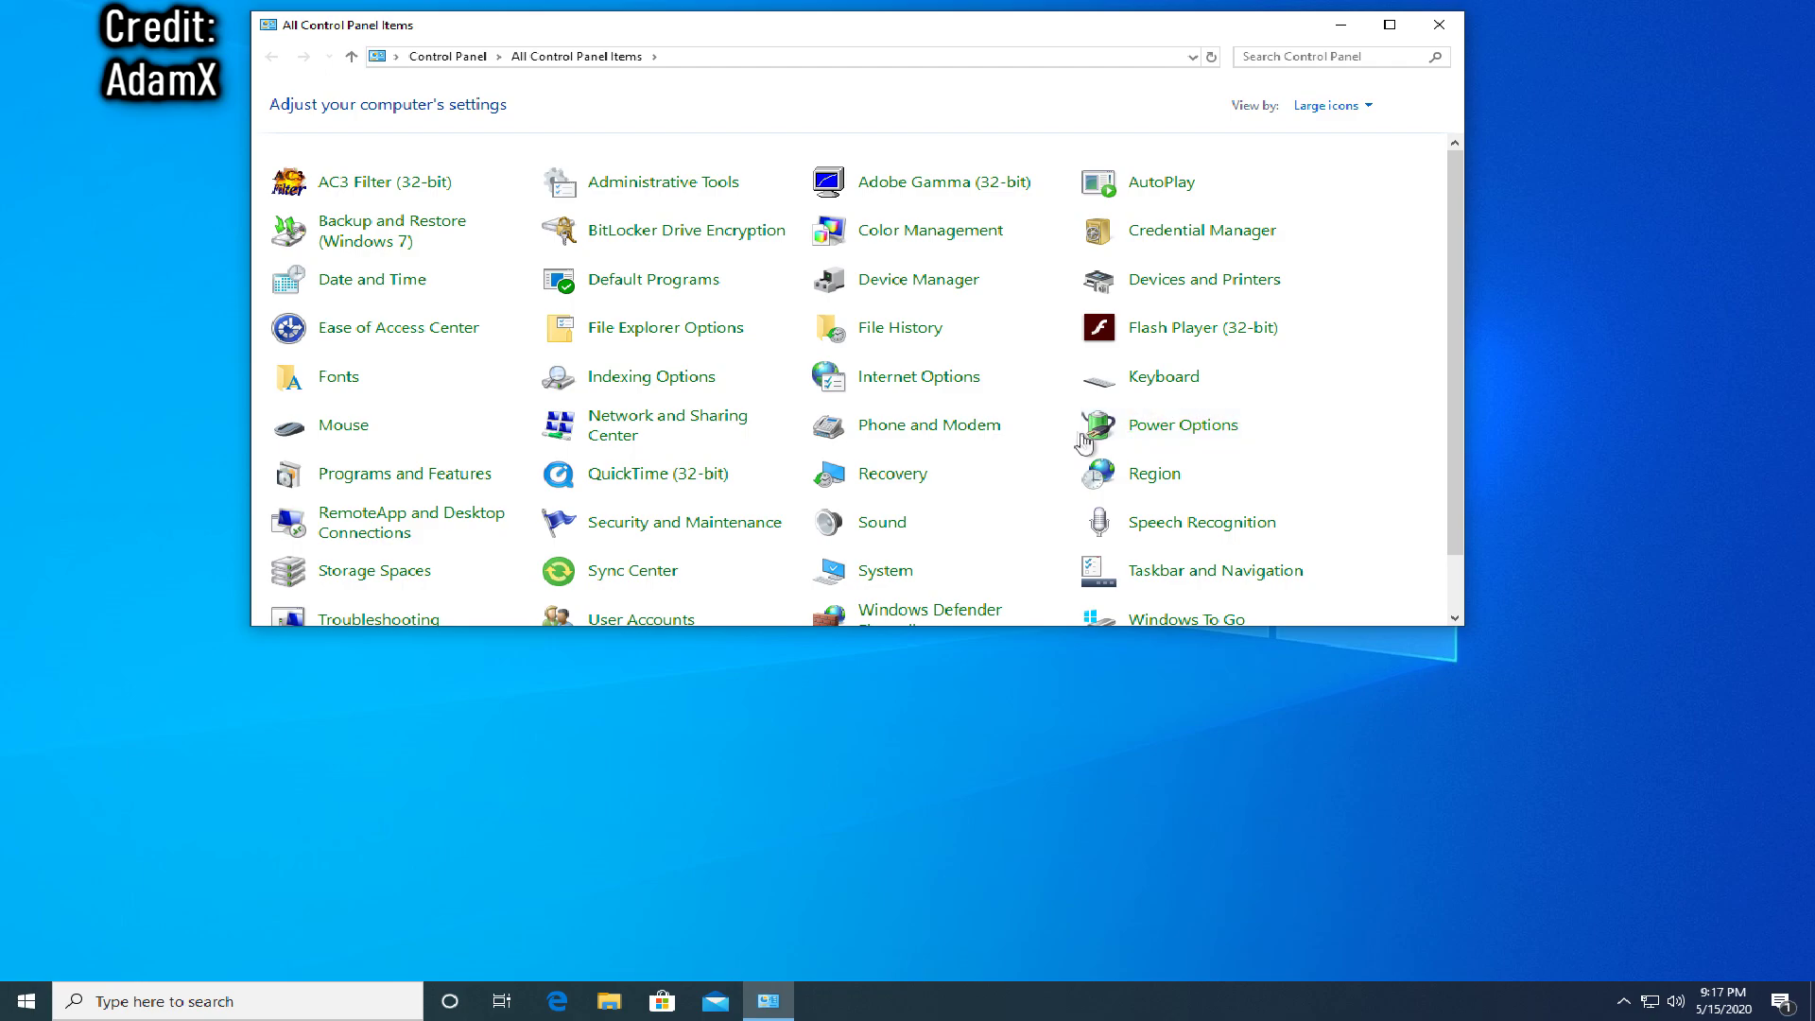
pyautogui.click(1182, 428)
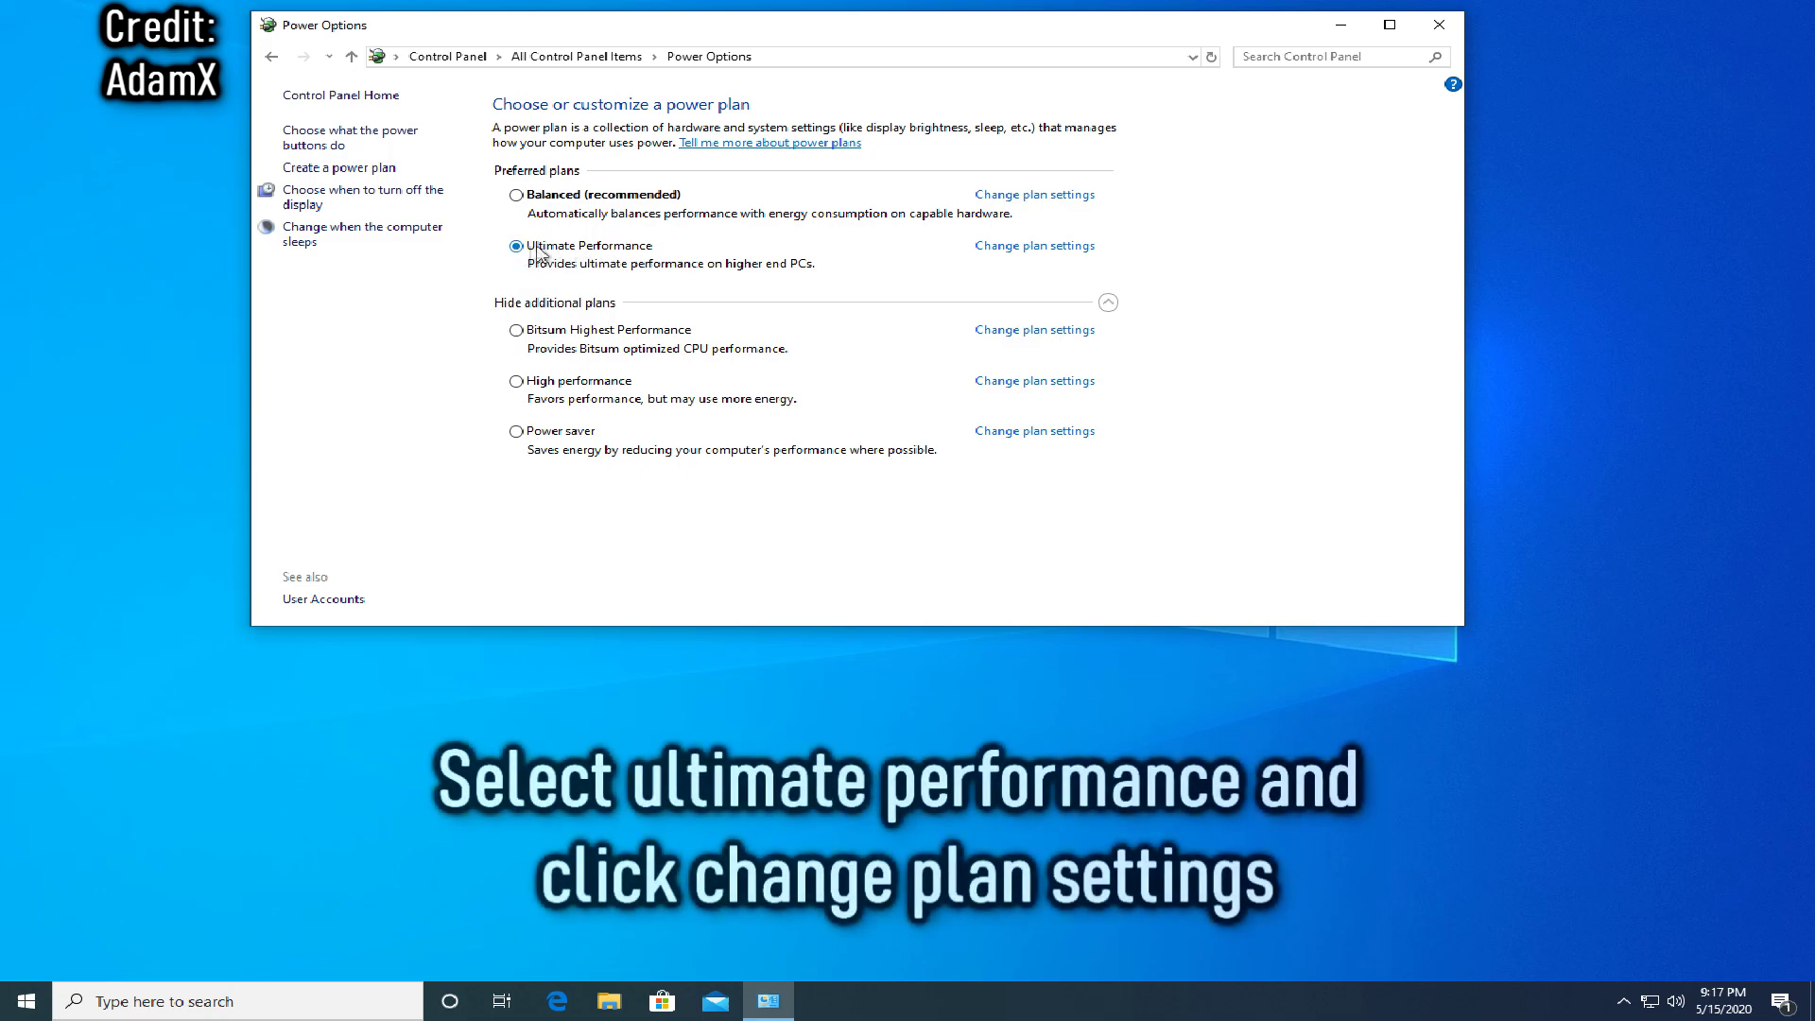
# Step: Open the advanced power settings of the Ultimate Performance plan
pyautogui.click(1010, 248)
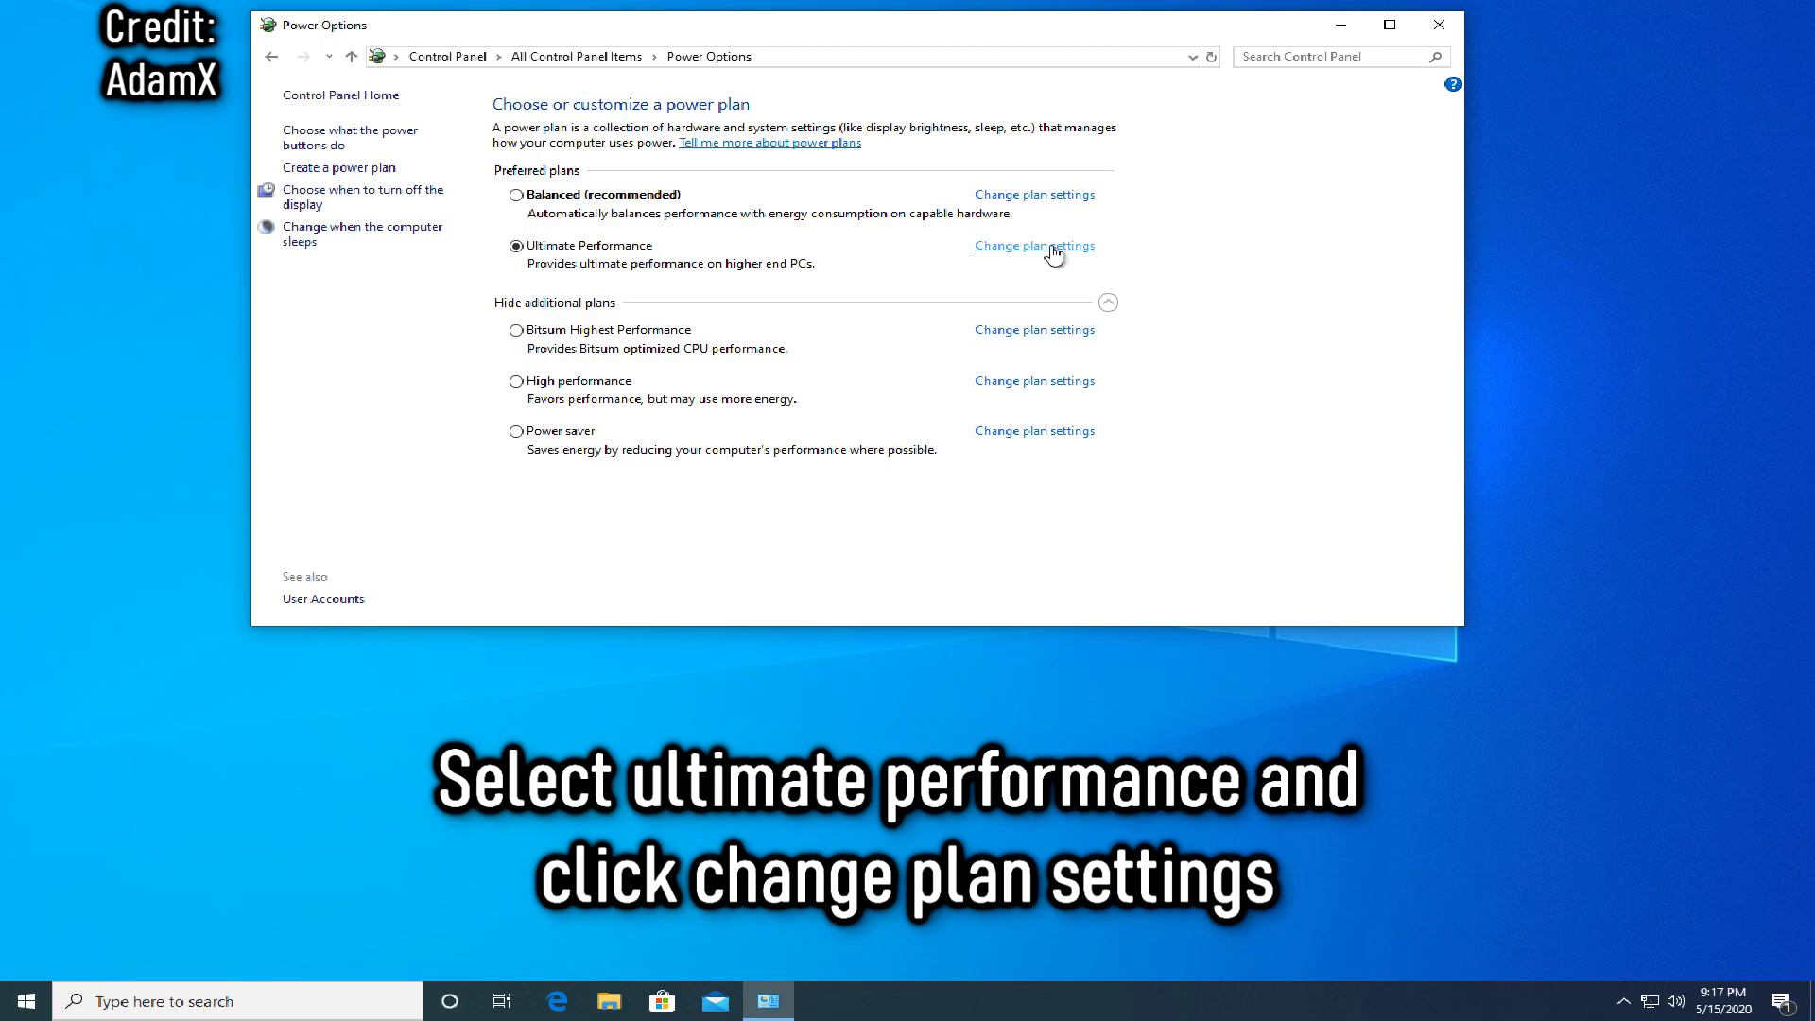
pyautogui.click(1052, 252)
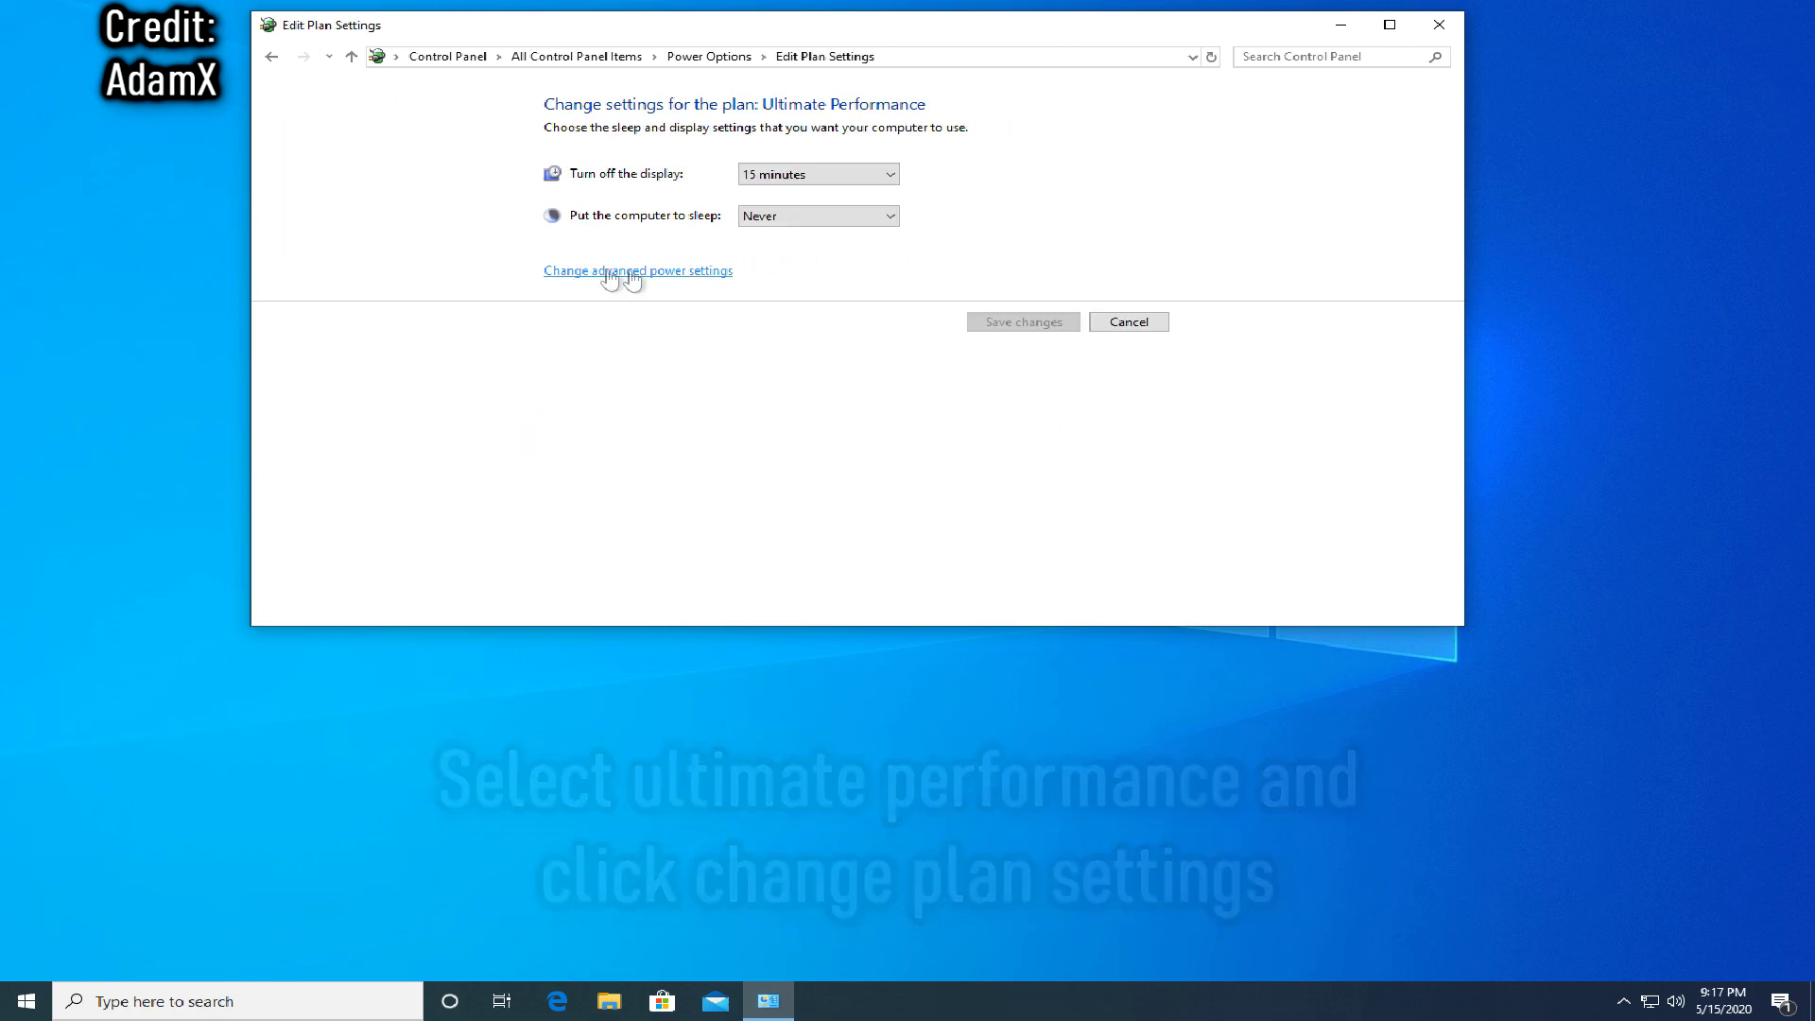
pyautogui.click(674, 280)
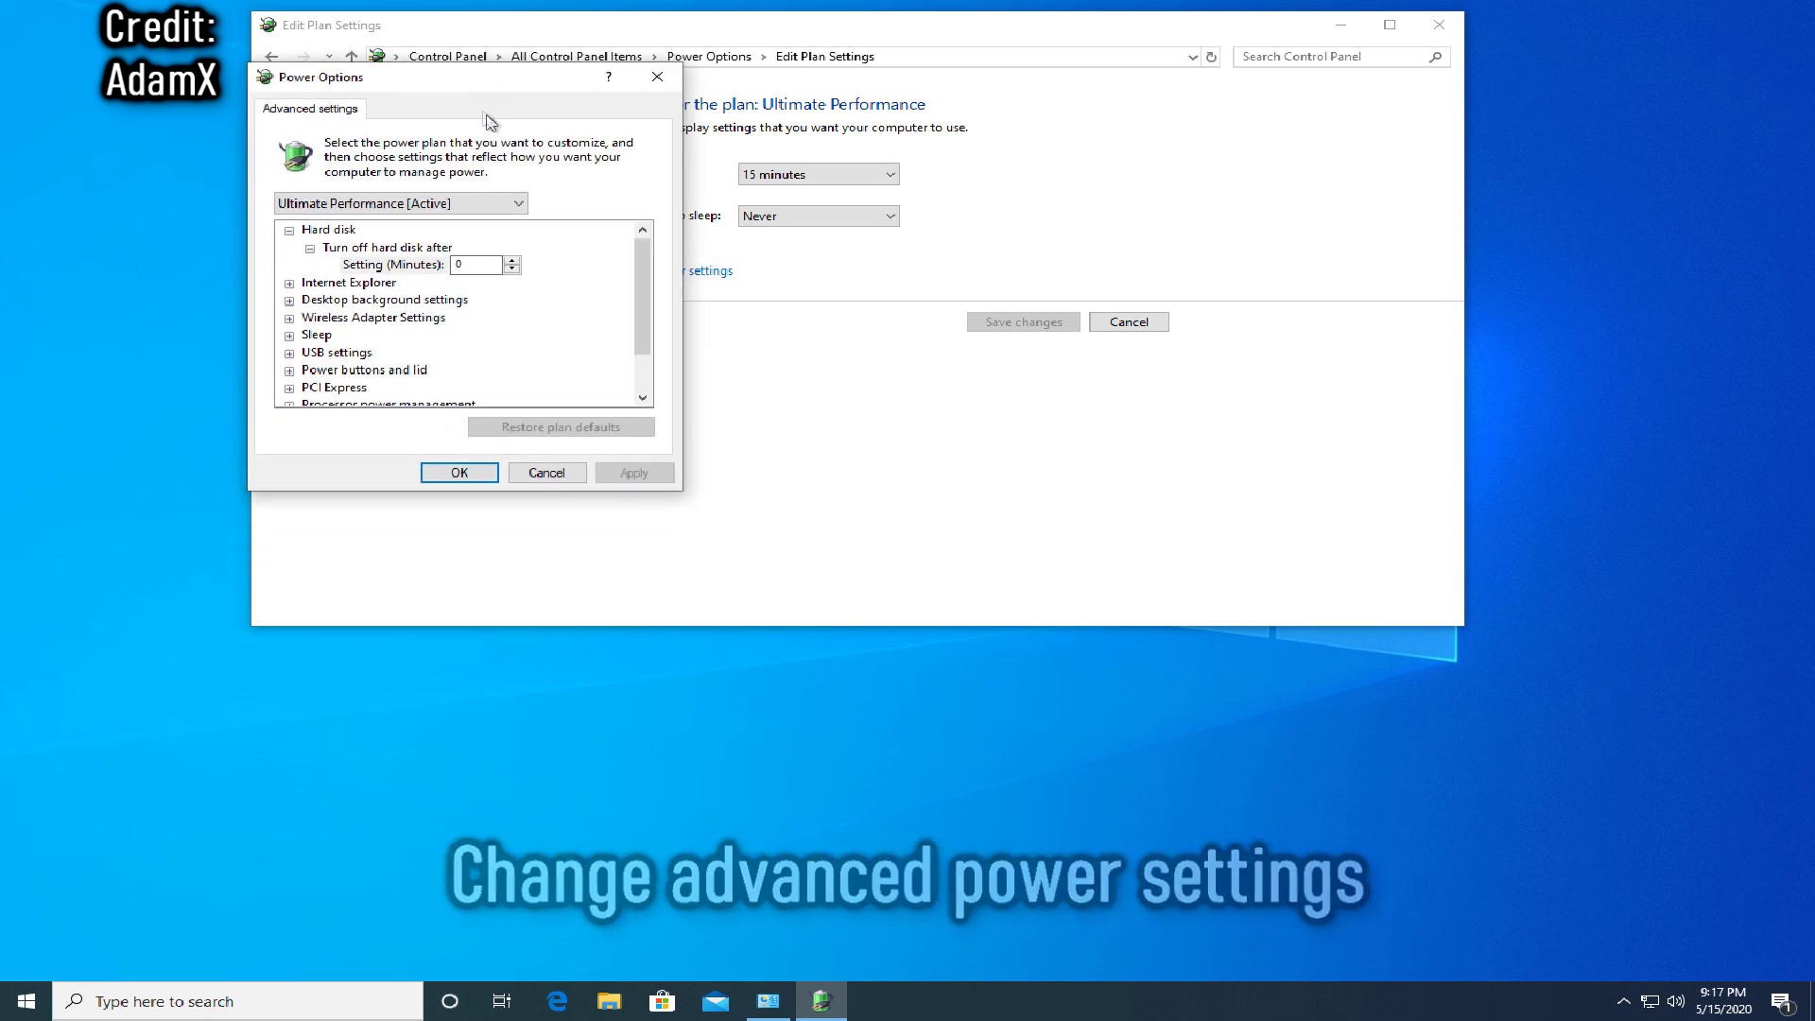
# Step: Set Allow Throttle States to Off under Processor power management
pyautogui.moveTo(643, 282); pyautogui.dragTo(639, 320)
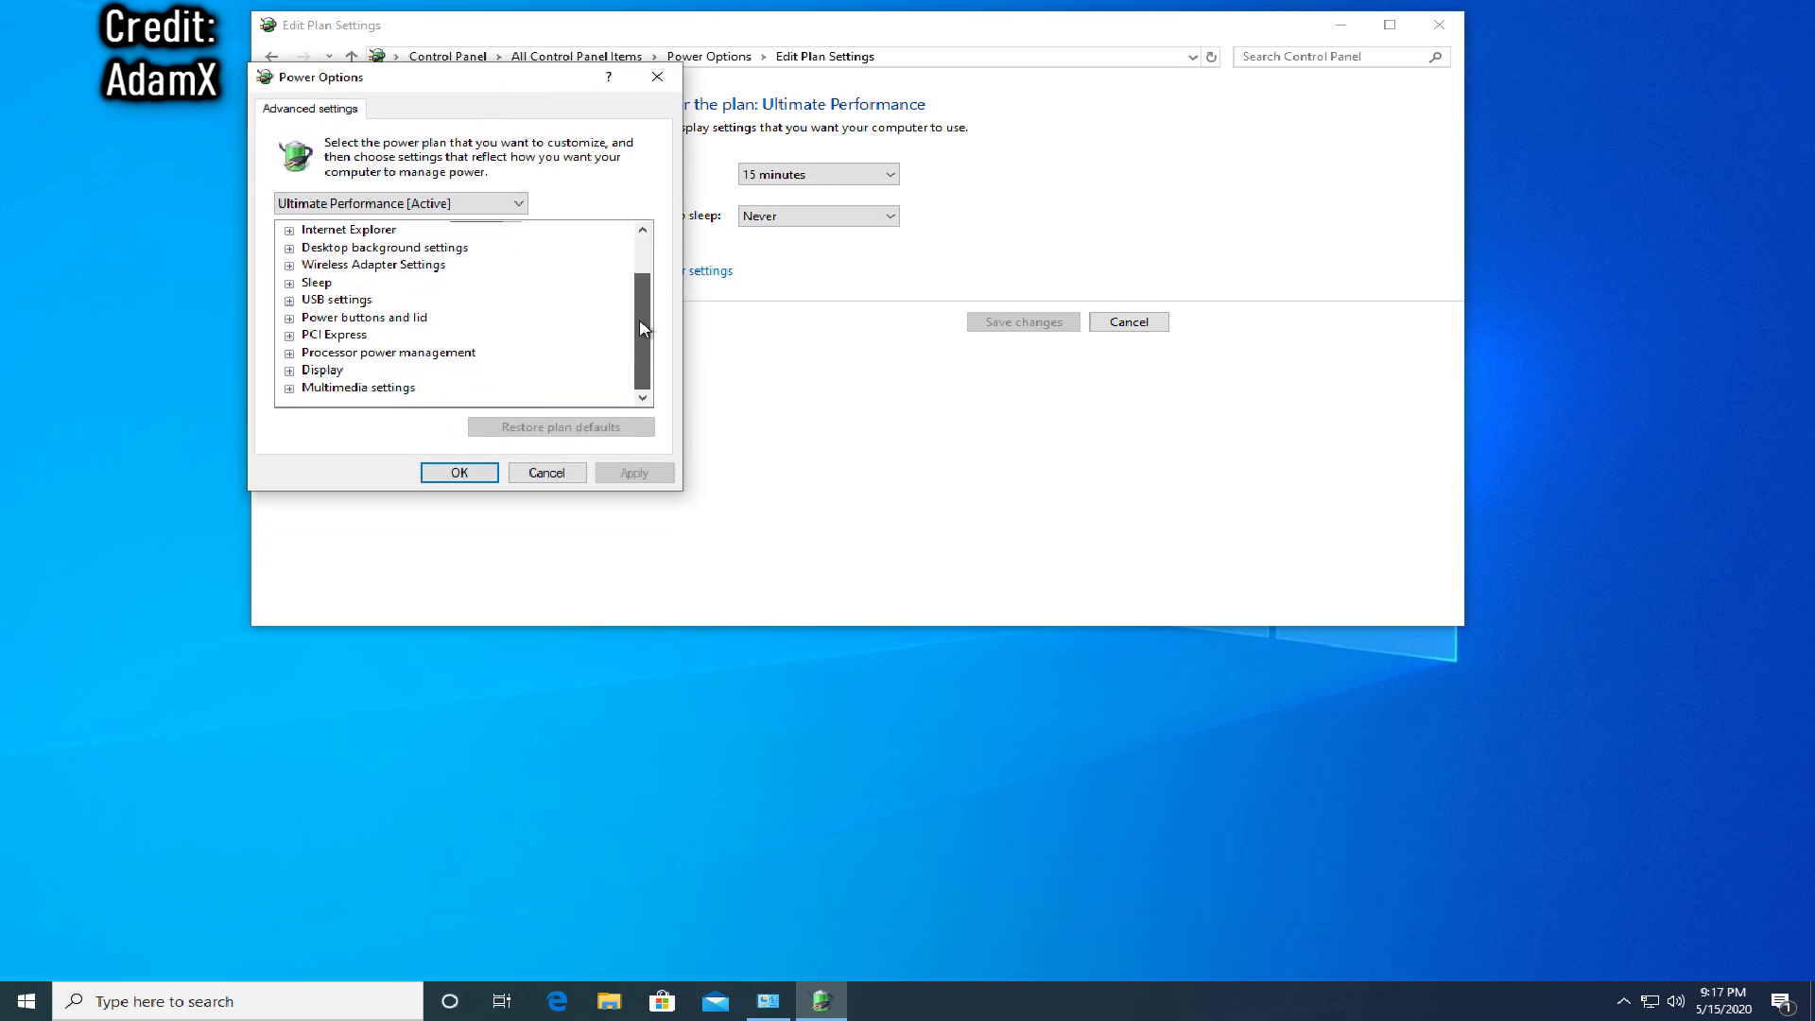
pyautogui.click(444, 353)
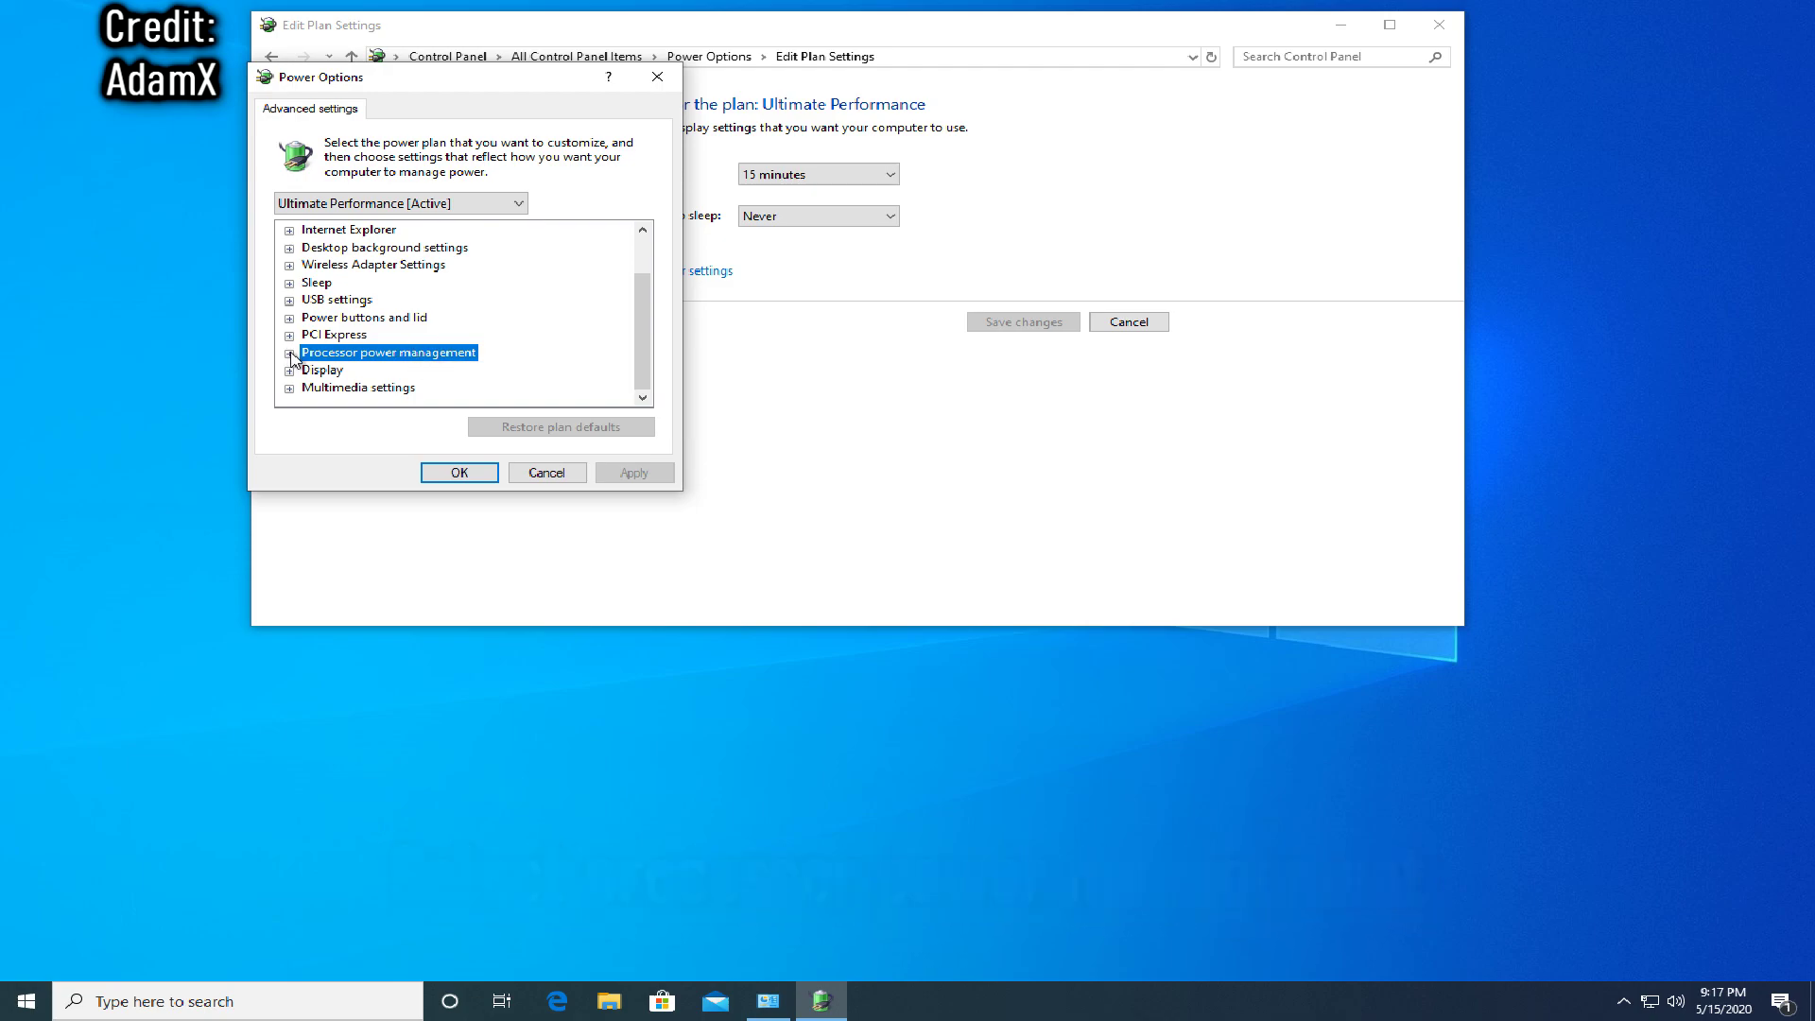
pyautogui.doubleClick(401, 354)
pyautogui.click(365, 286)
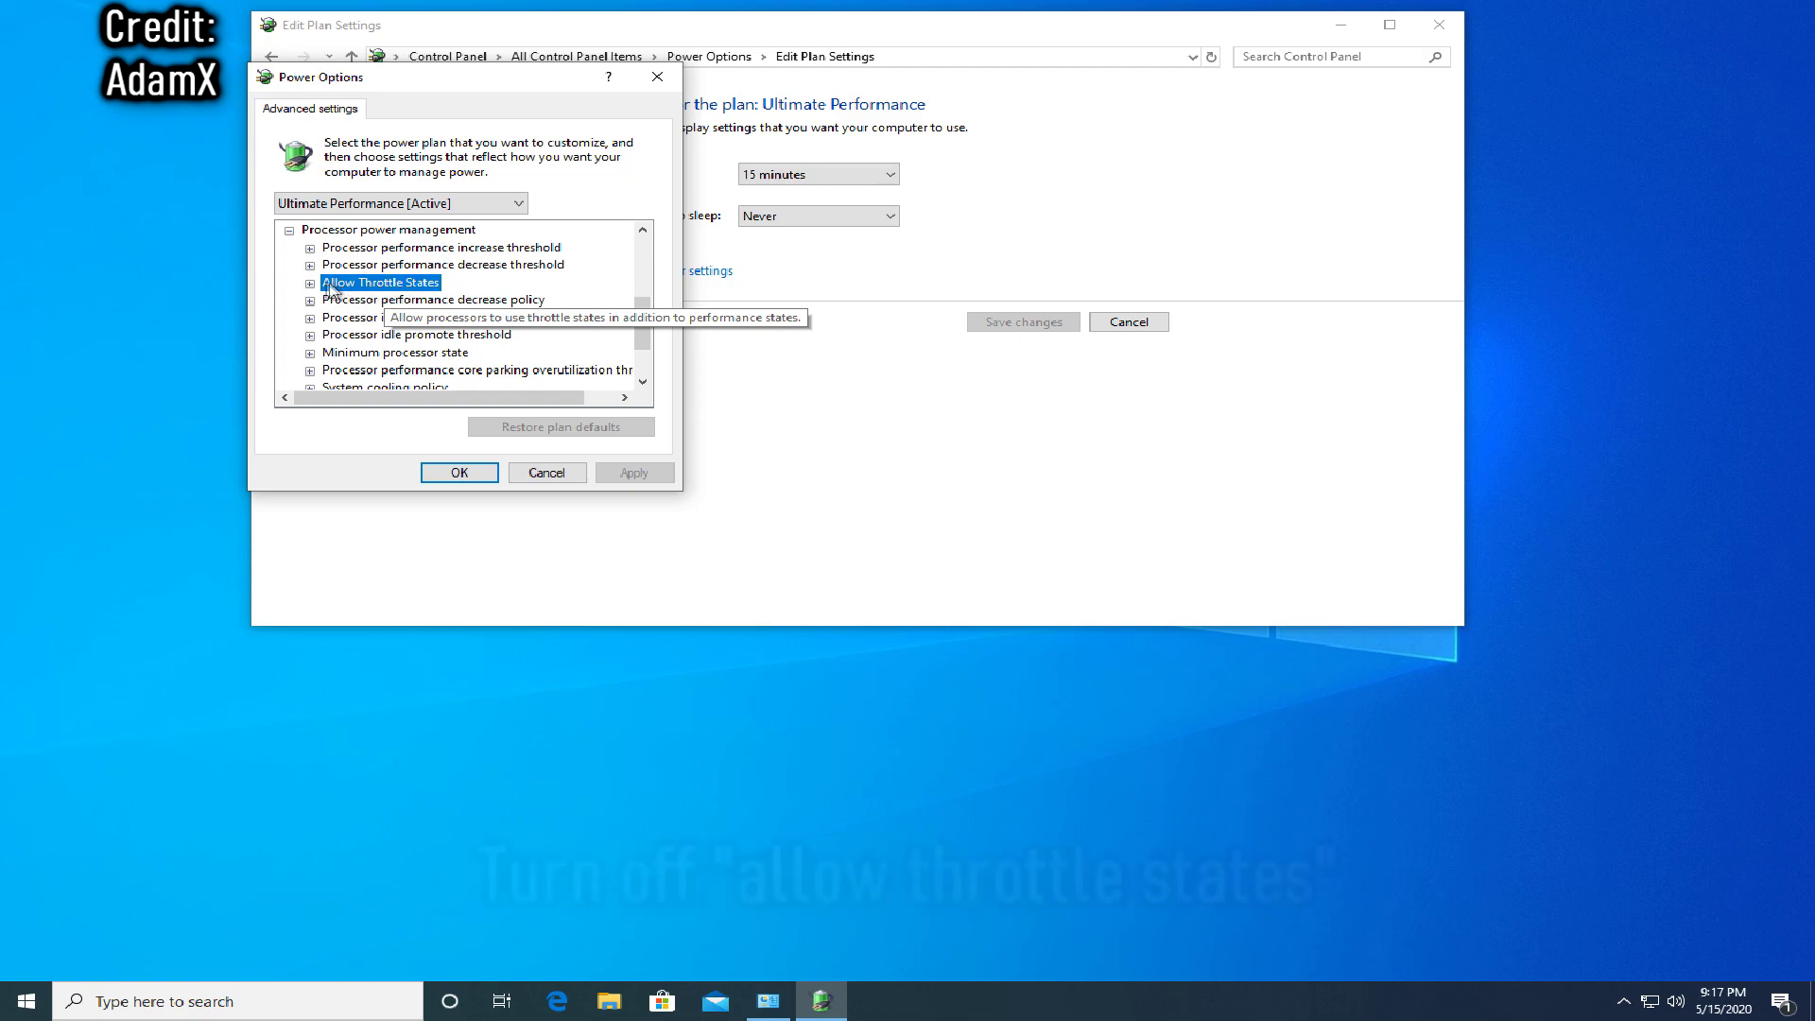
pyautogui.doubleClick(393, 284)
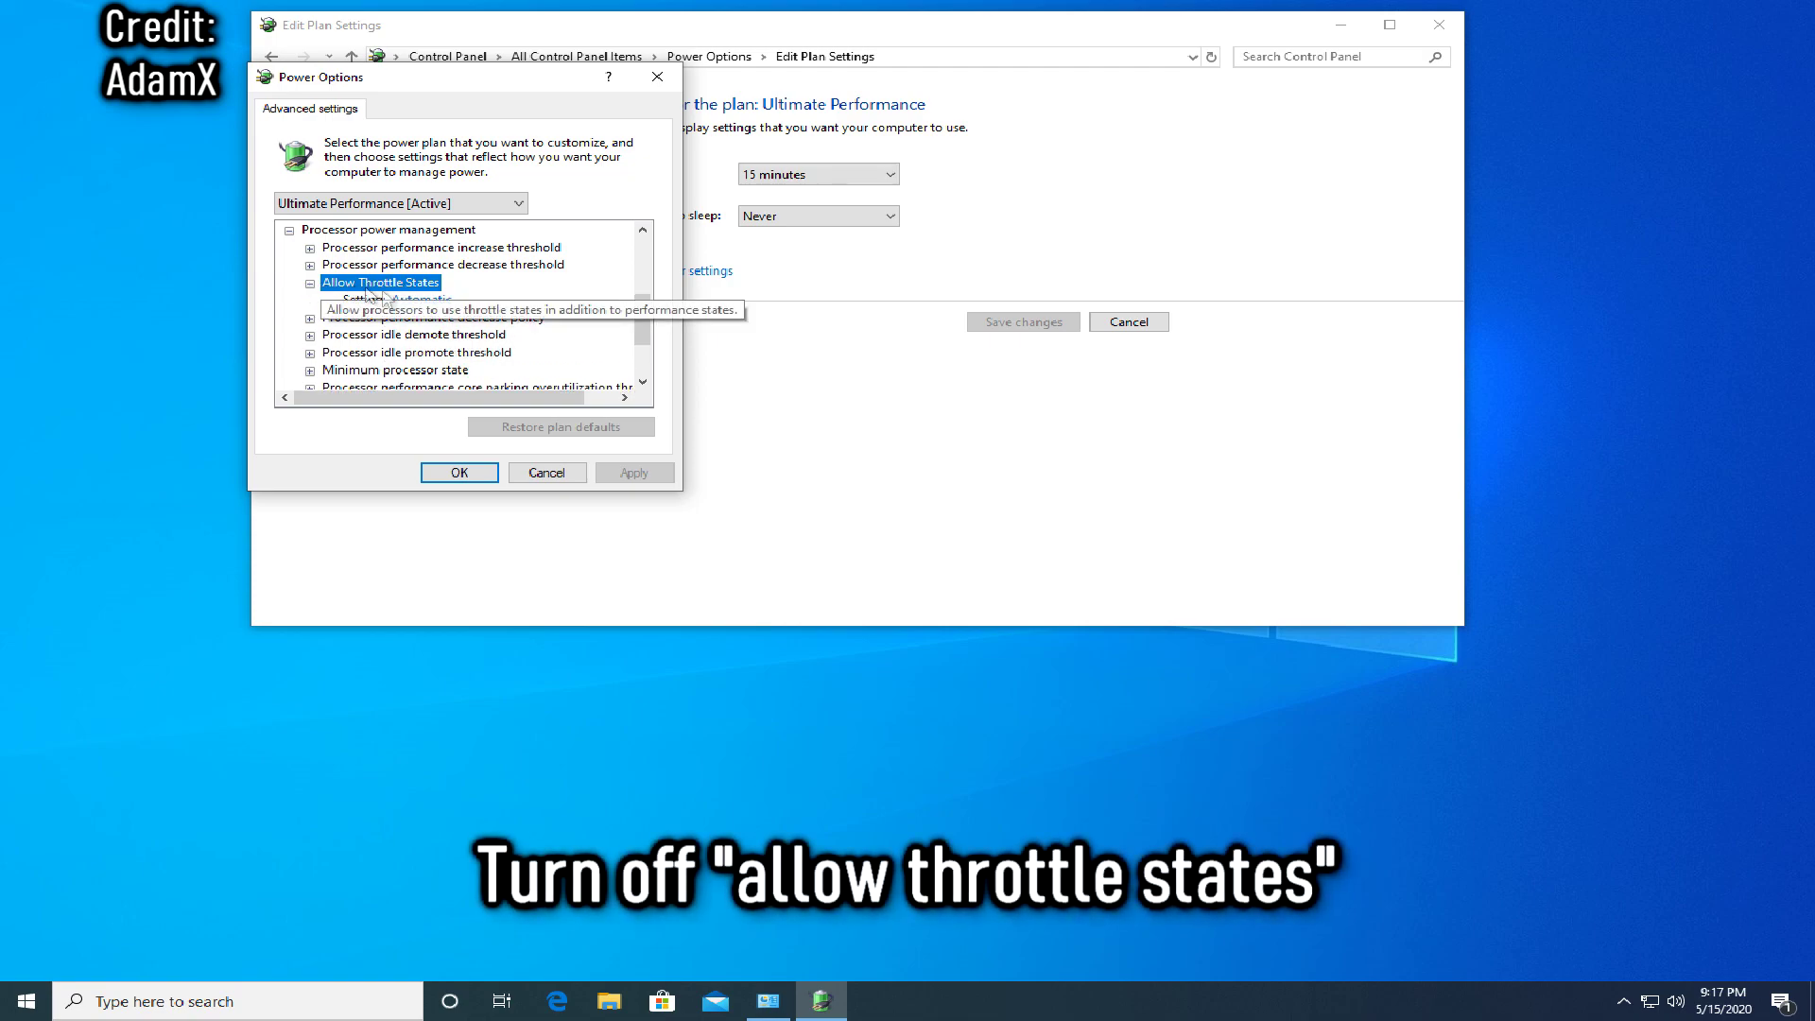
pyautogui.click(416, 299)
pyautogui.click(430, 300)
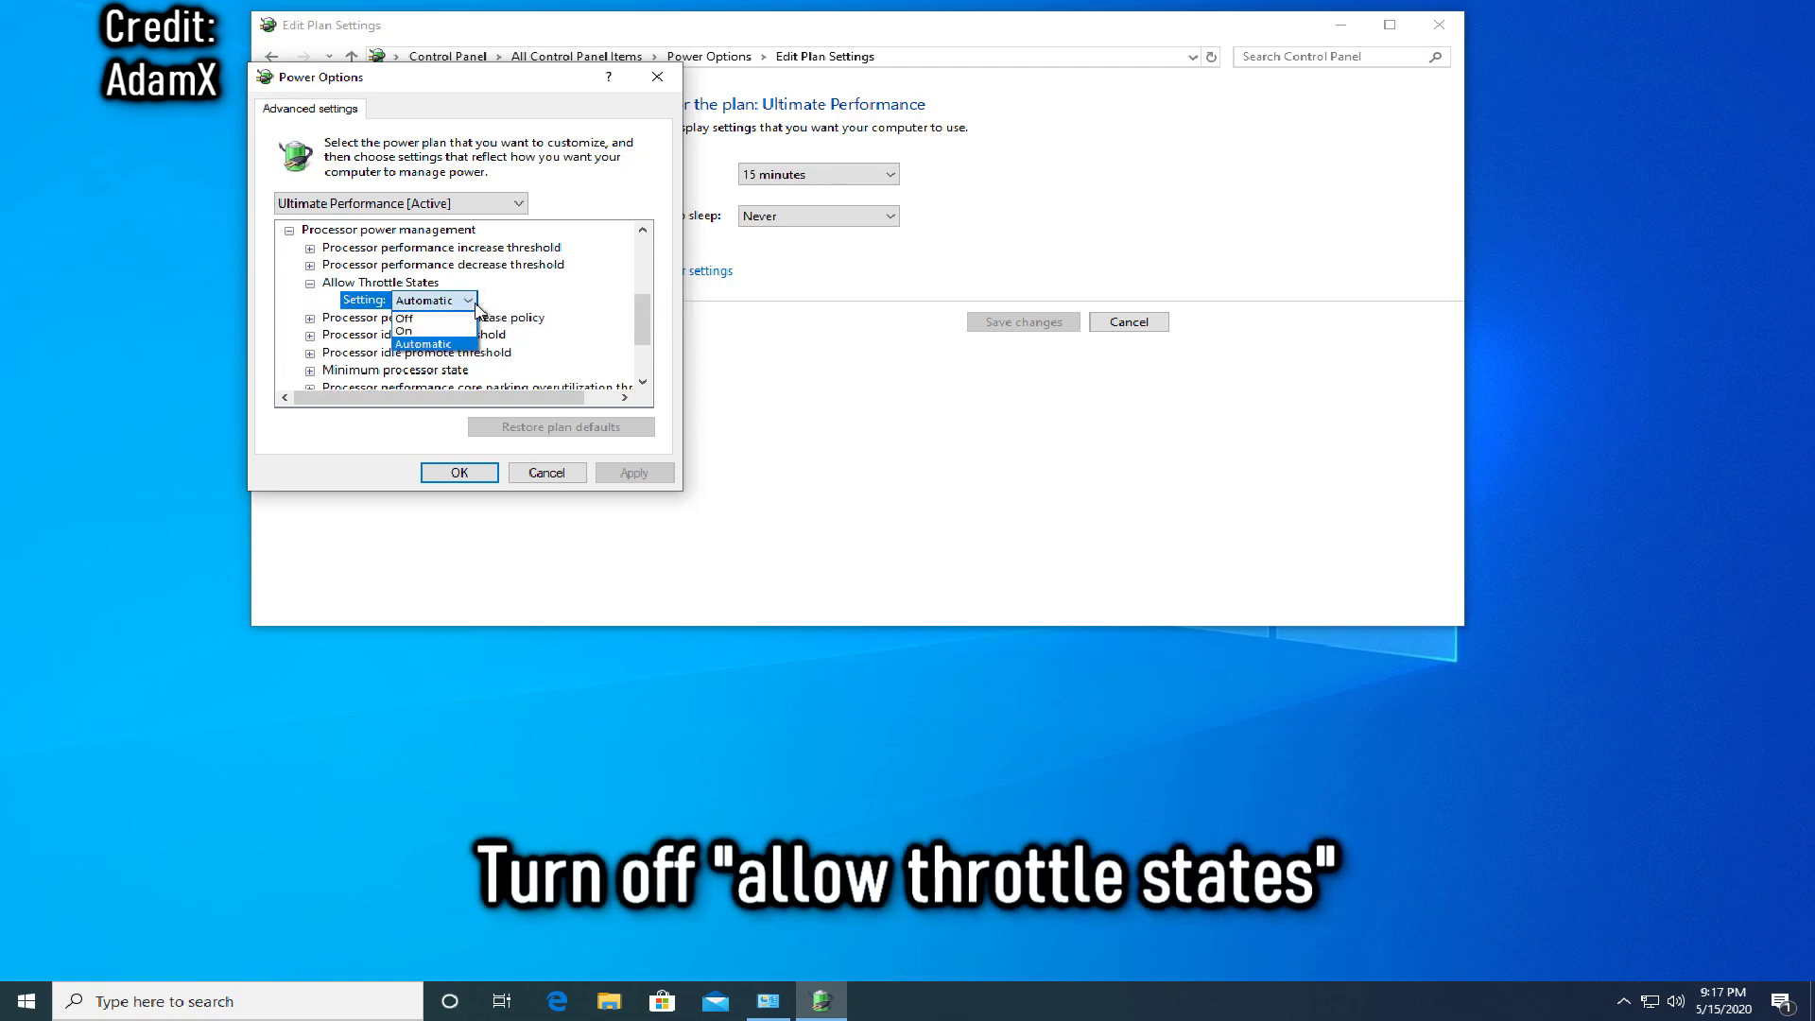
pyautogui.click(414, 318)
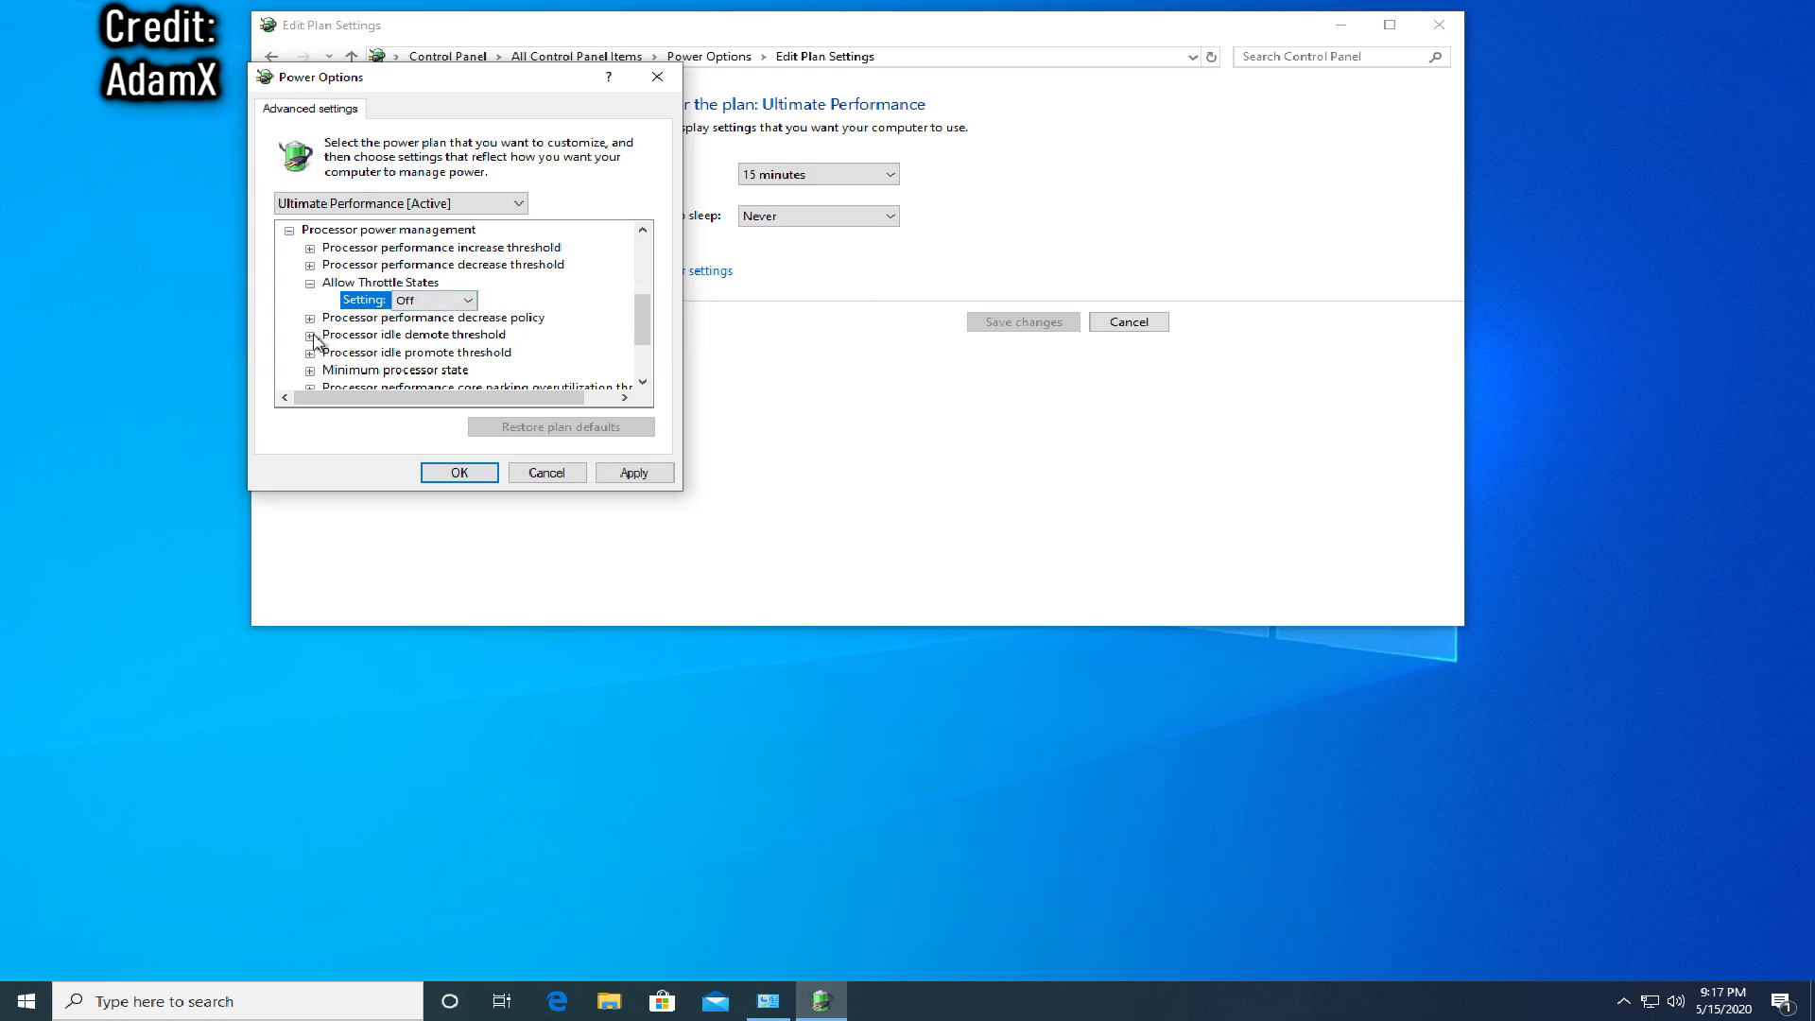
# Step: Set the Processor idle demote threshold to 100%
pyautogui.click(397, 338)
pyautogui.doubleClick(409, 336)
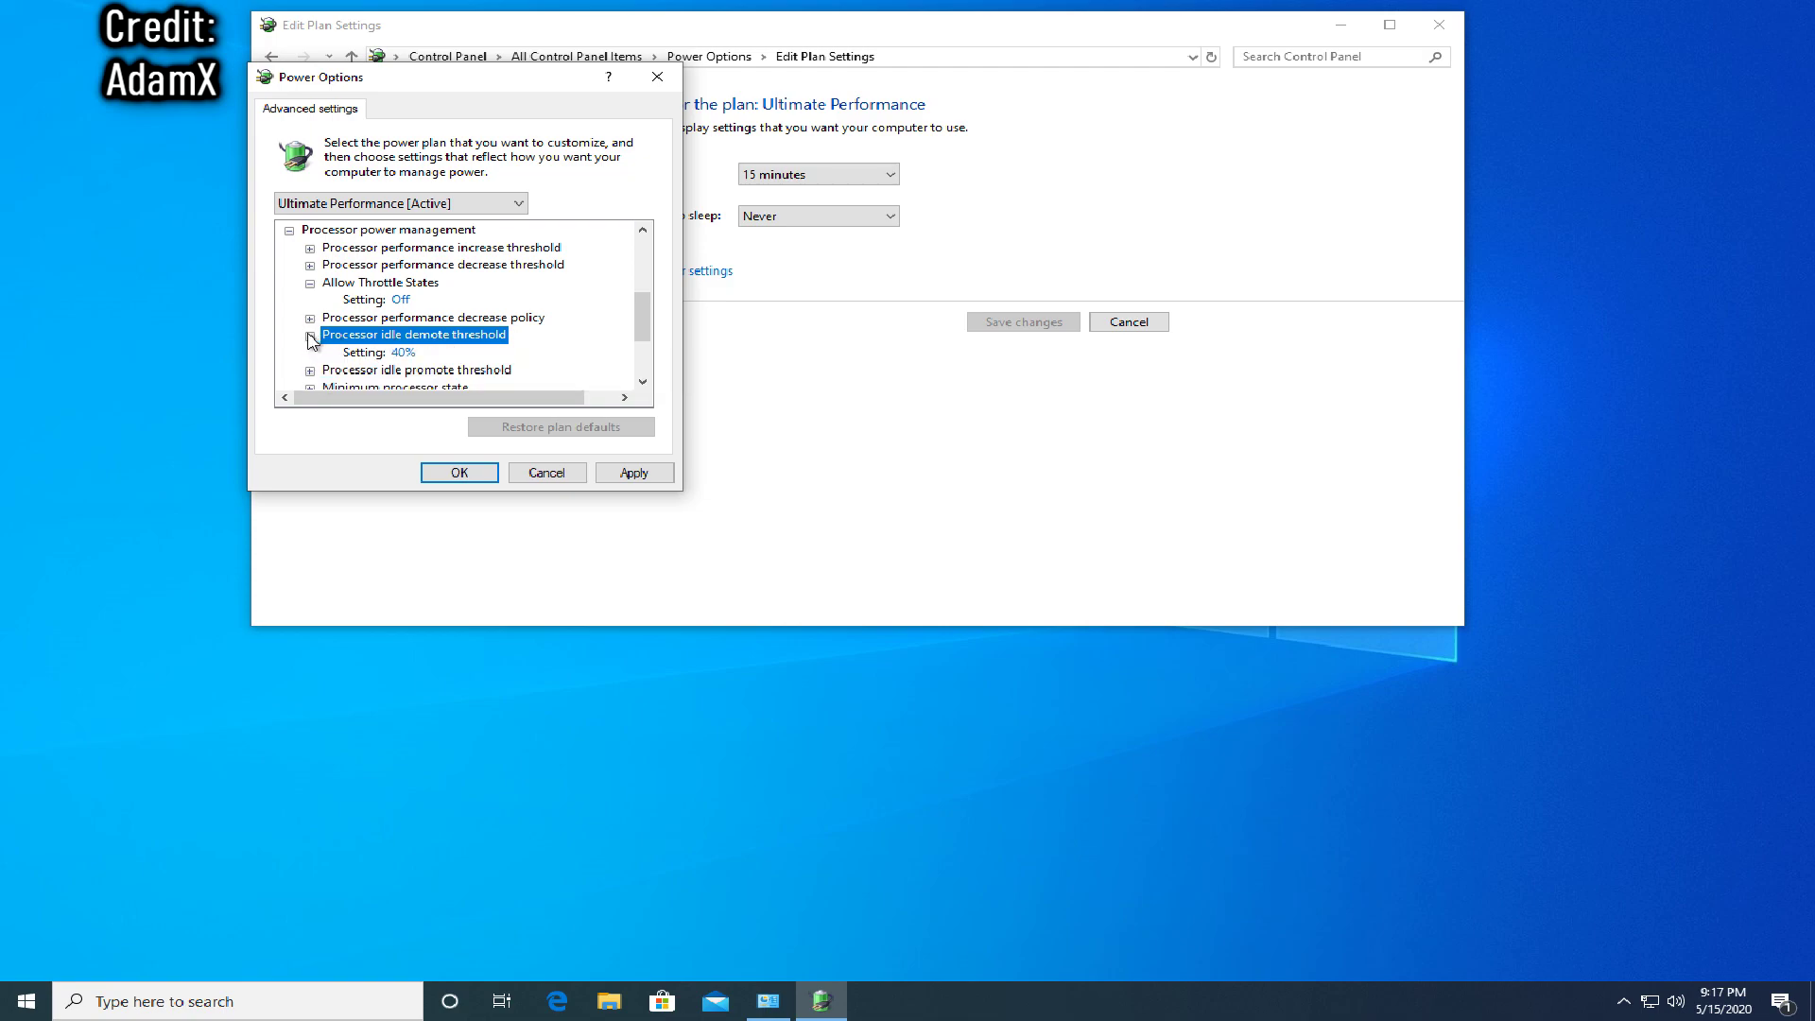
pyautogui.click(409, 355)
pyautogui.write('100')
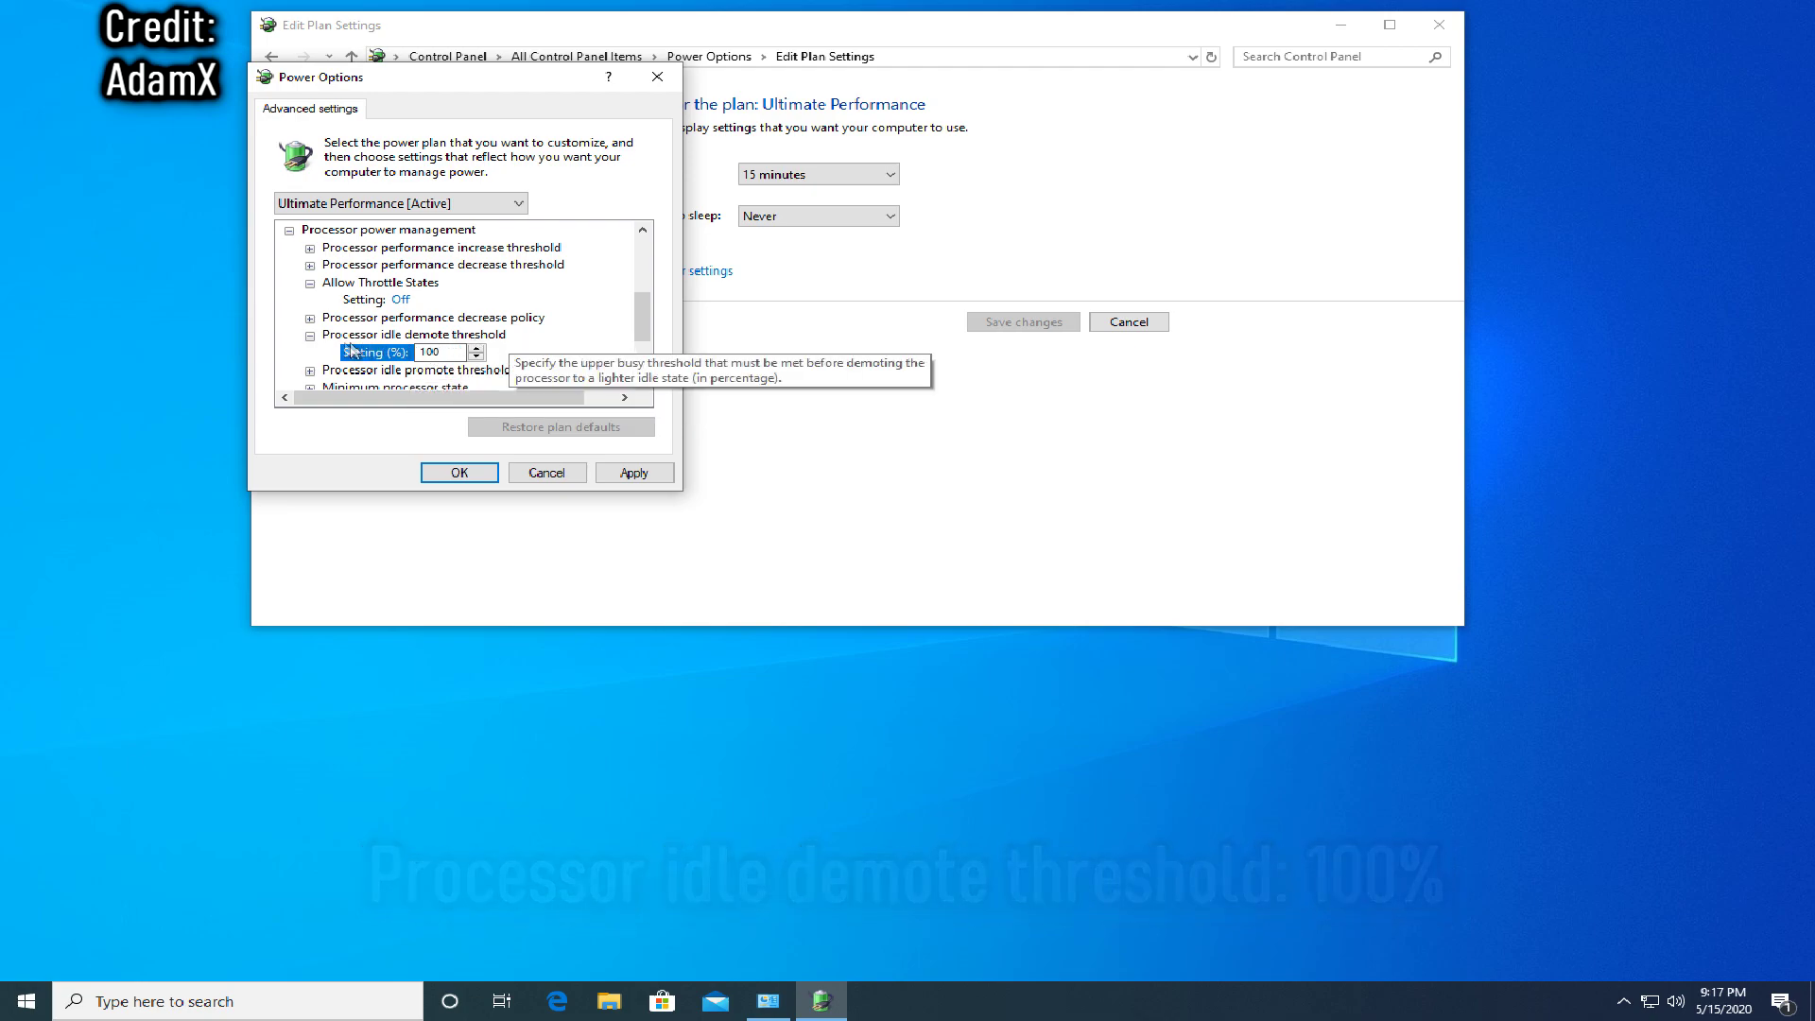
# Step: Set the Processor idle promote threshold to 100%, apply the plan changes and close the power settings
pyautogui.click(381, 371)
pyautogui.moveTo(639, 317); pyautogui.dragTo(639, 326)
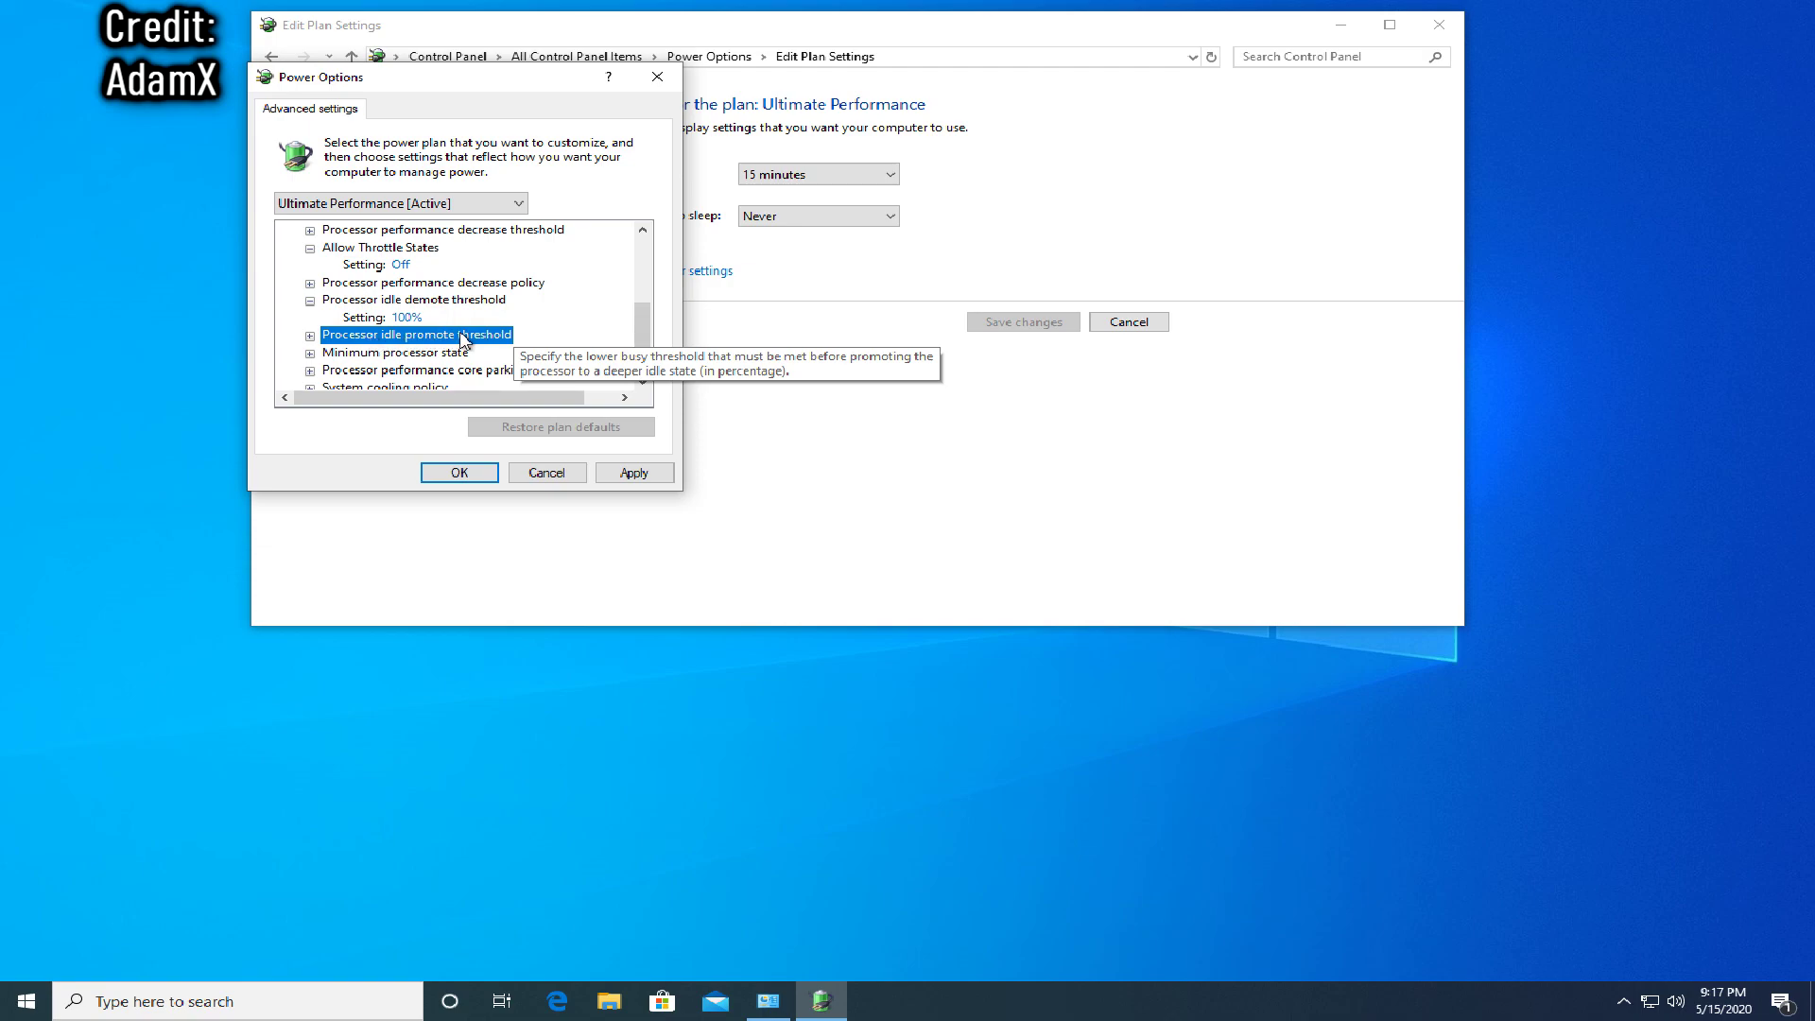
pyautogui.click(310, 337)
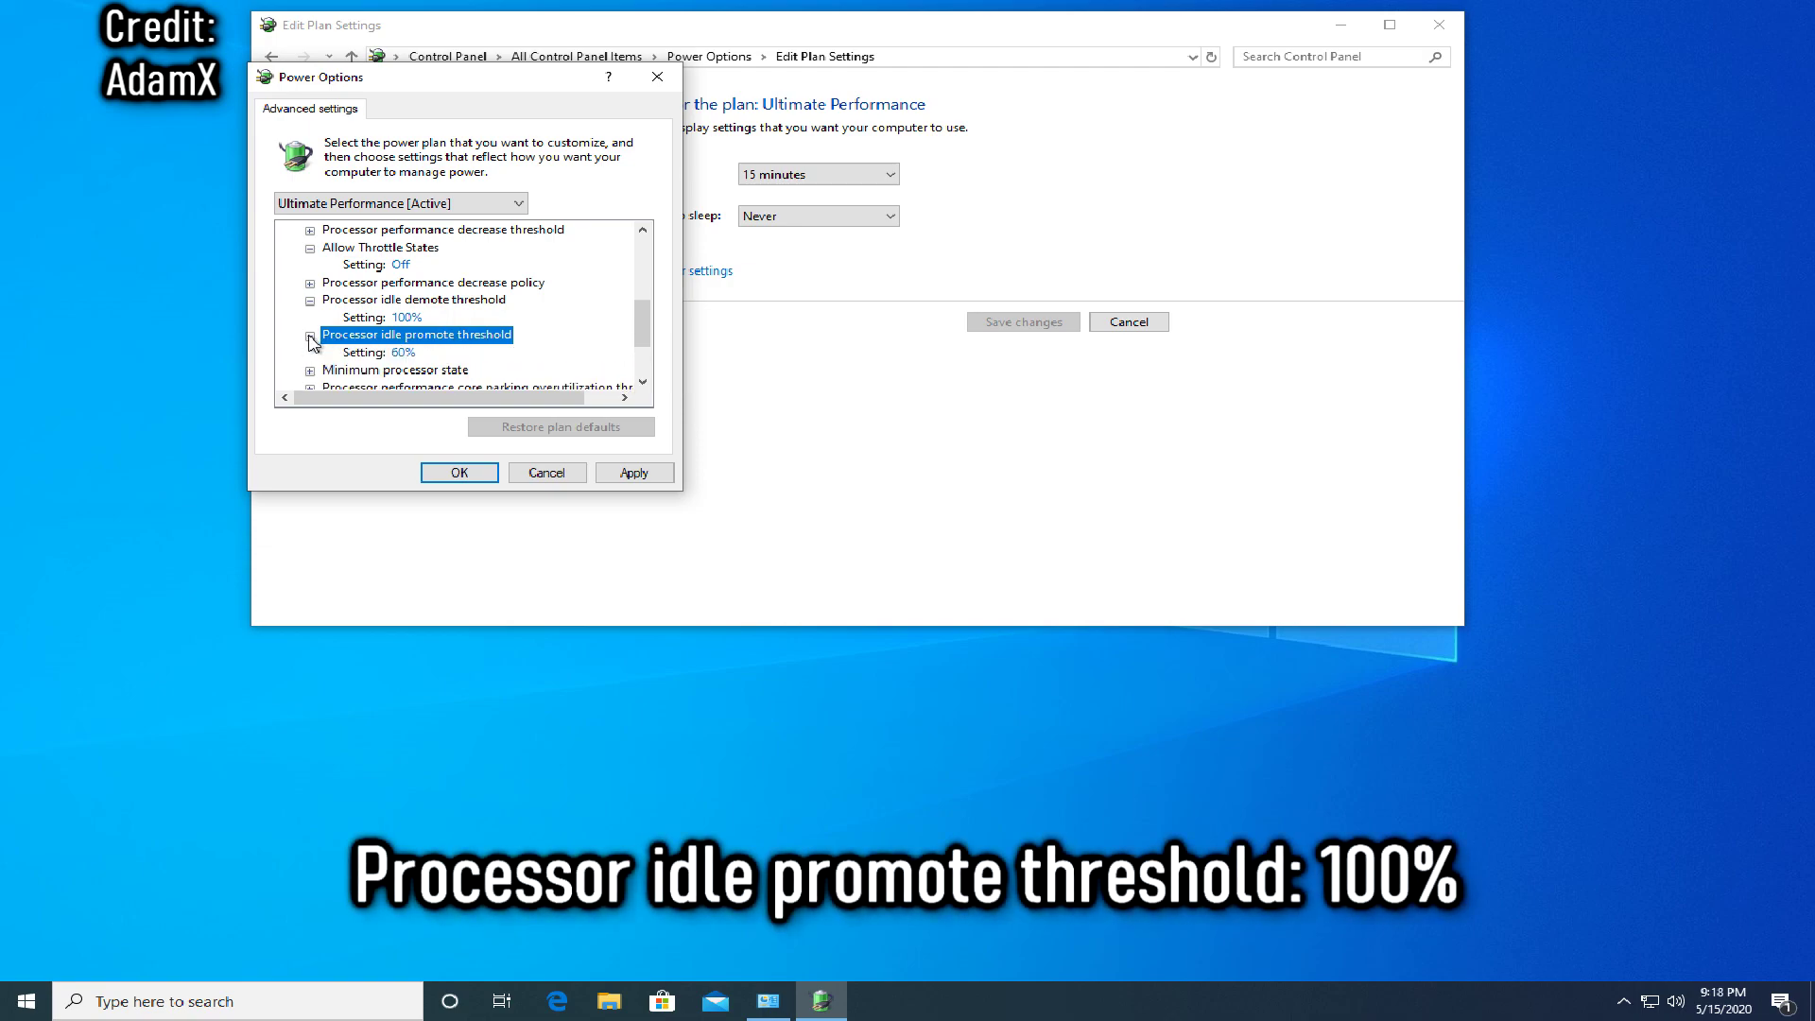
pyautogui.click(407, 354)
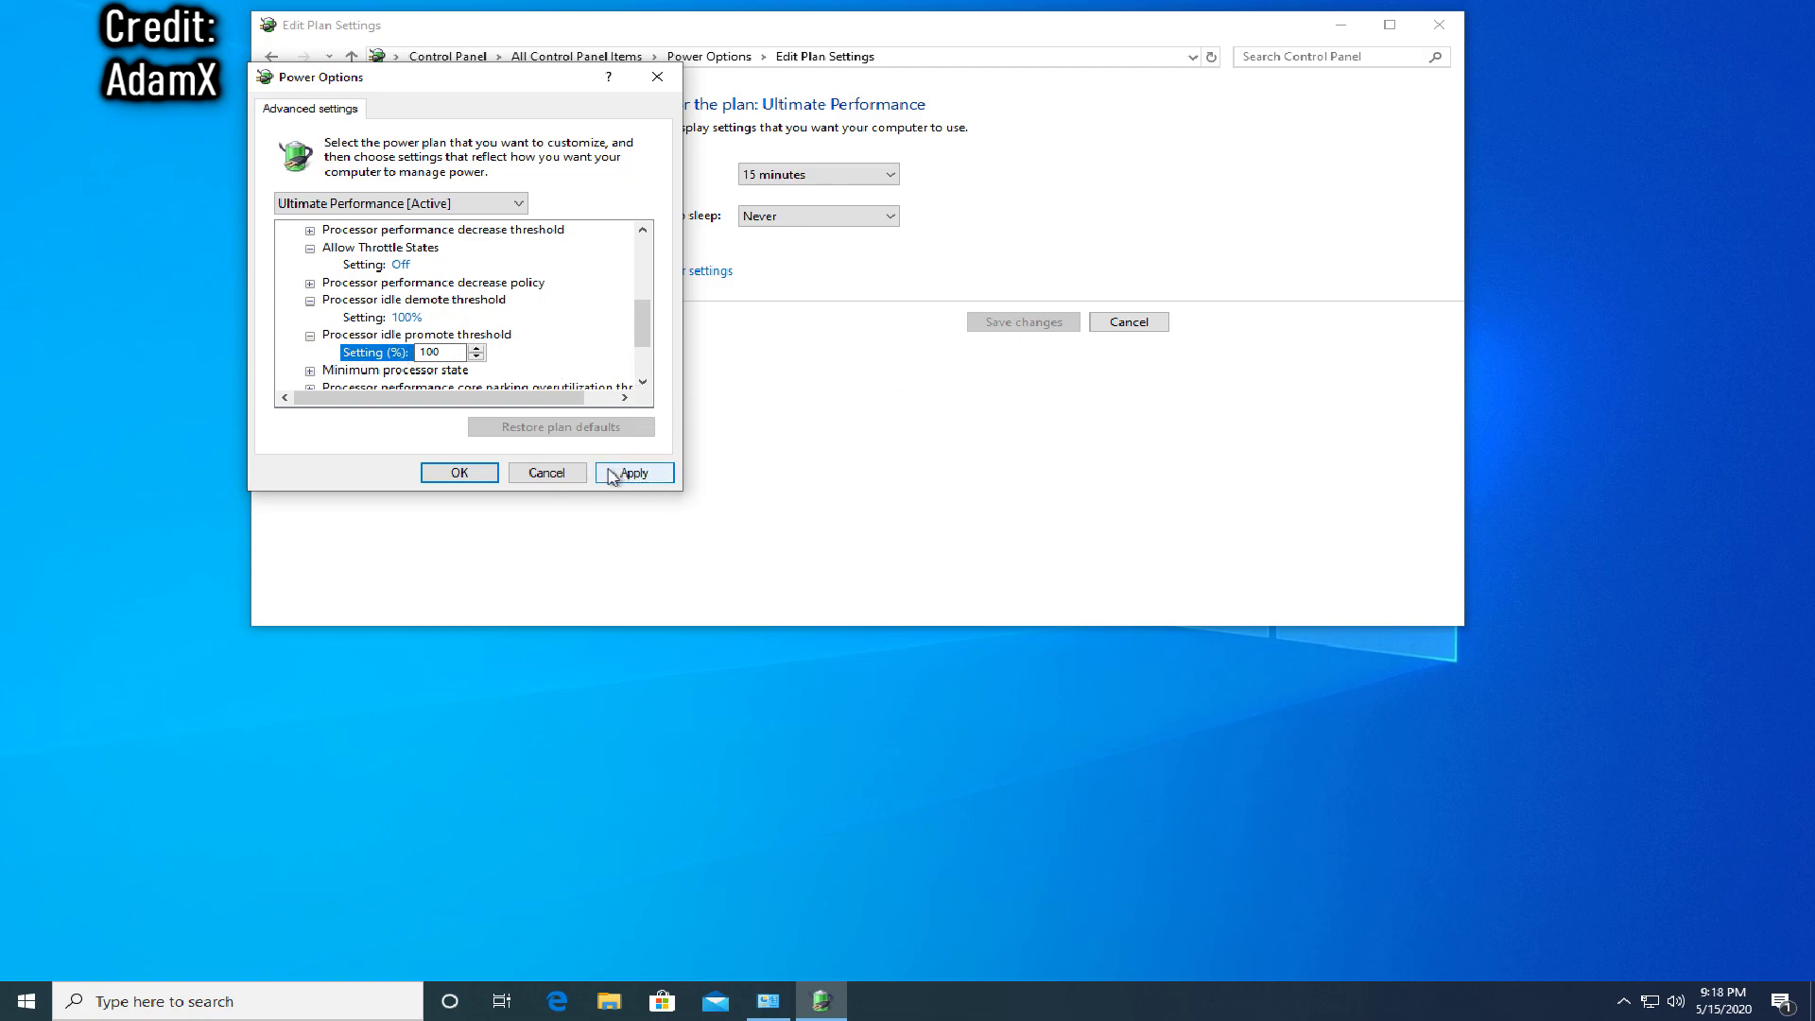
pyautogui.click(627, 478)
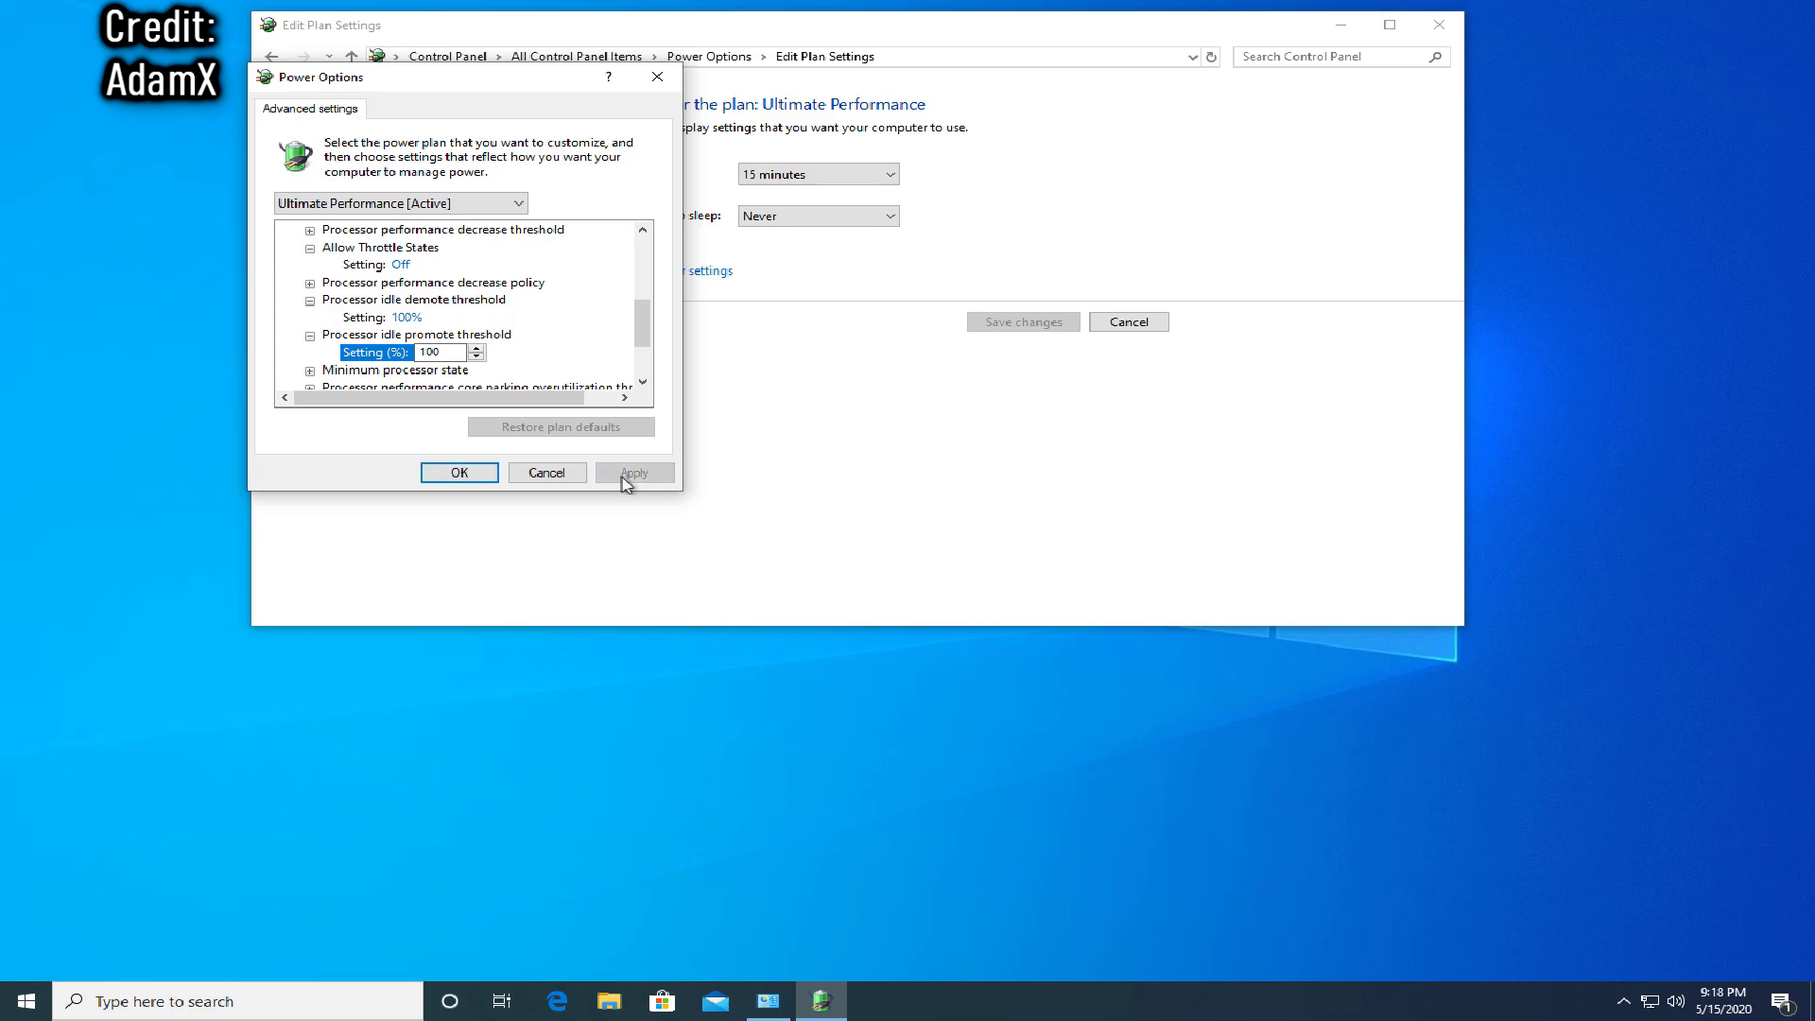
pyautogui.click(460, 474)
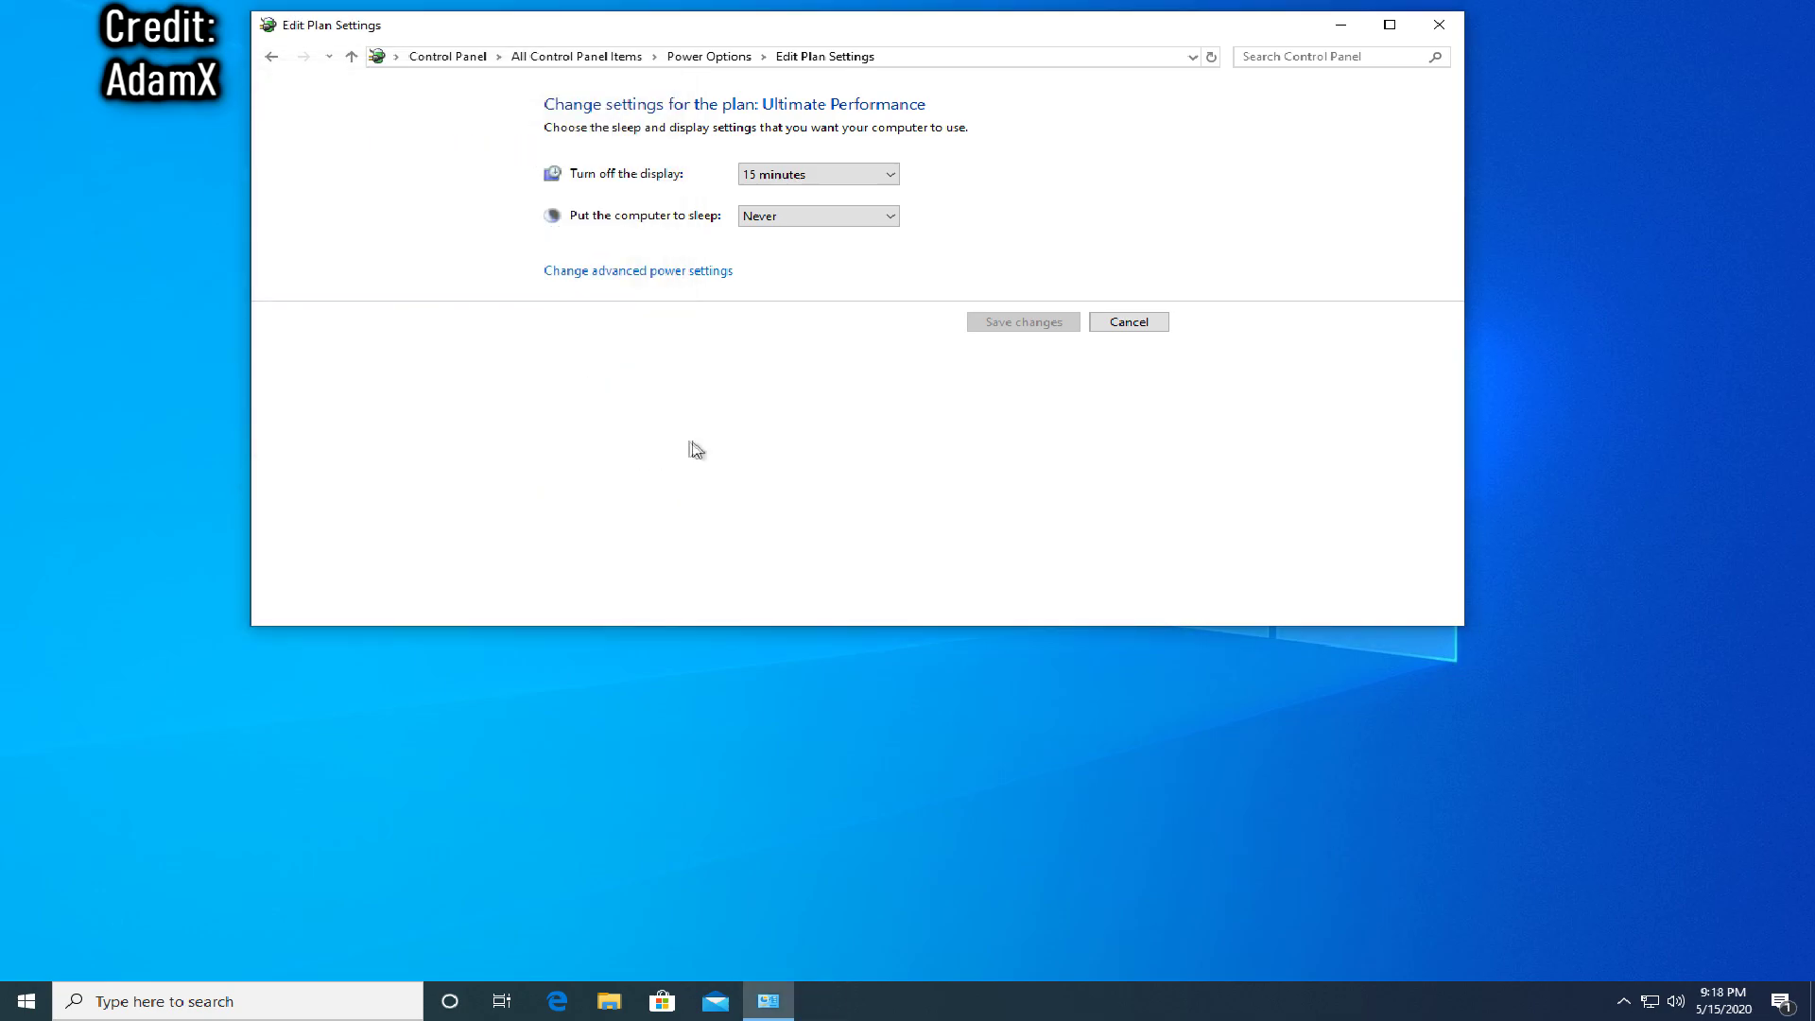
pyautogui.click(1439, 25)
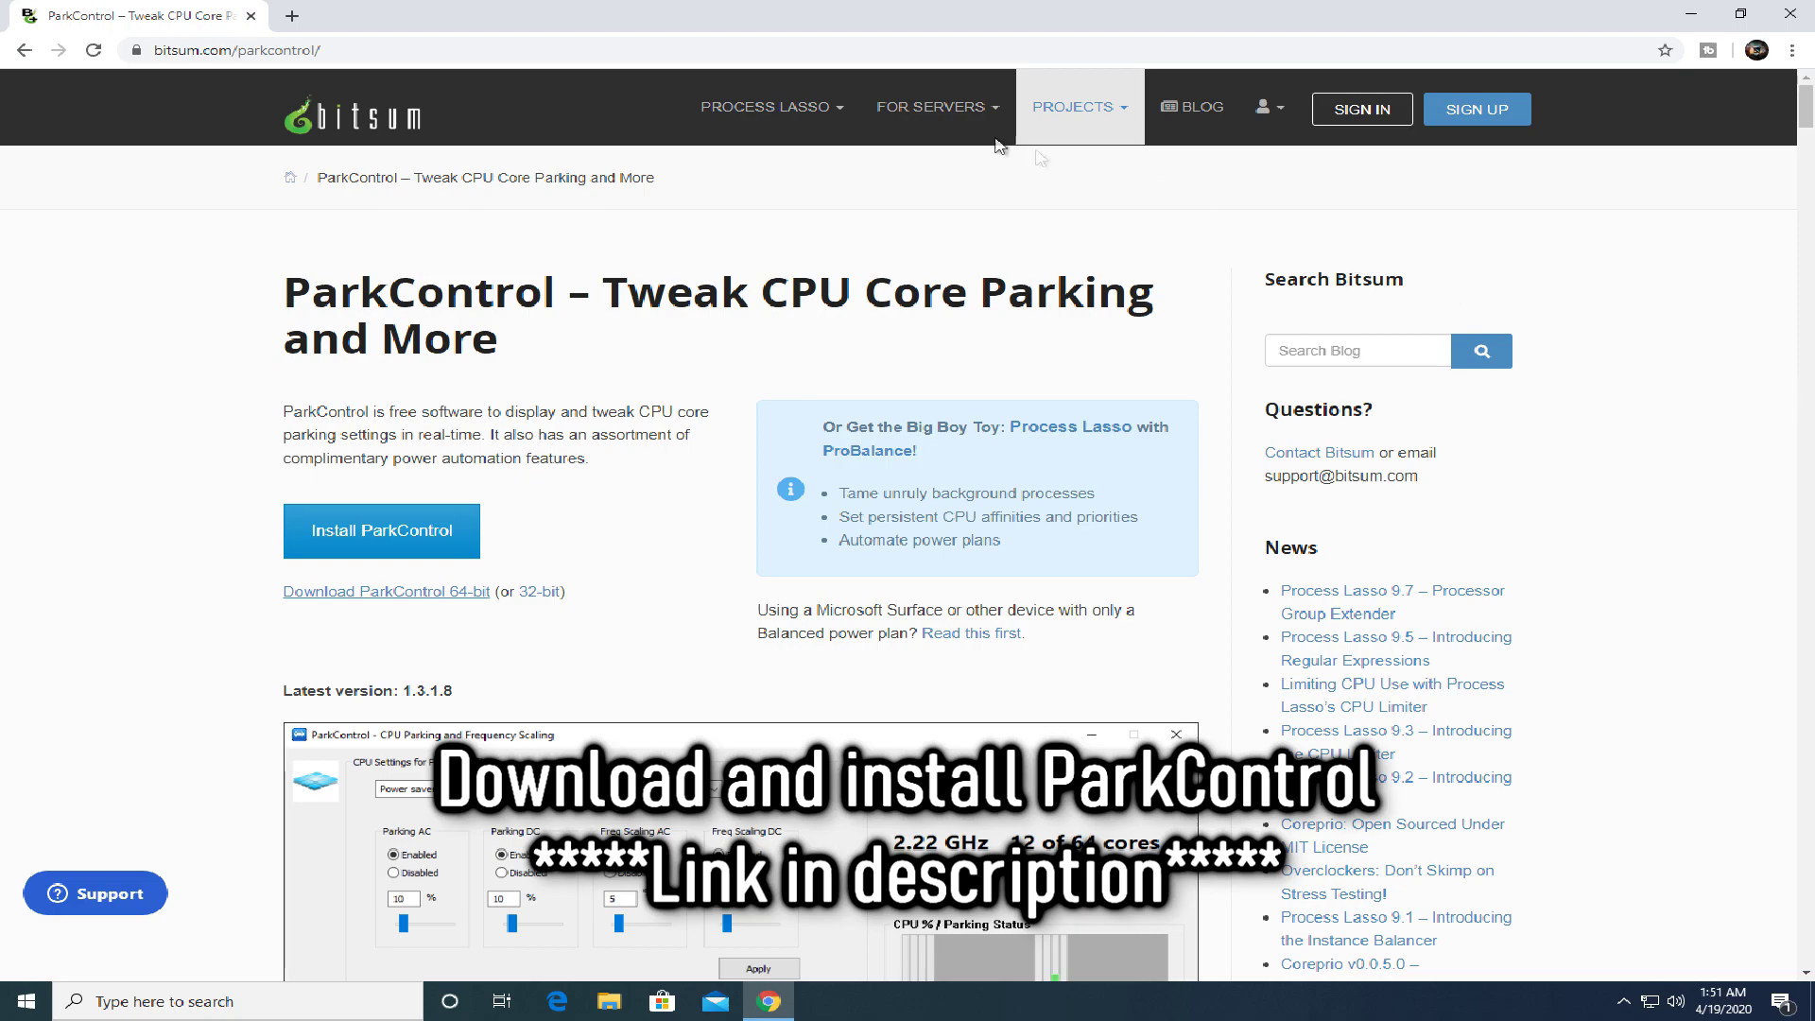
# Step: In Chrome, download the 64-bit ParkControl installer from the Bitsum page and launch its setup in English
pyautogui.moveTo(357, 50); pyautogui.dragTo(167, 50)
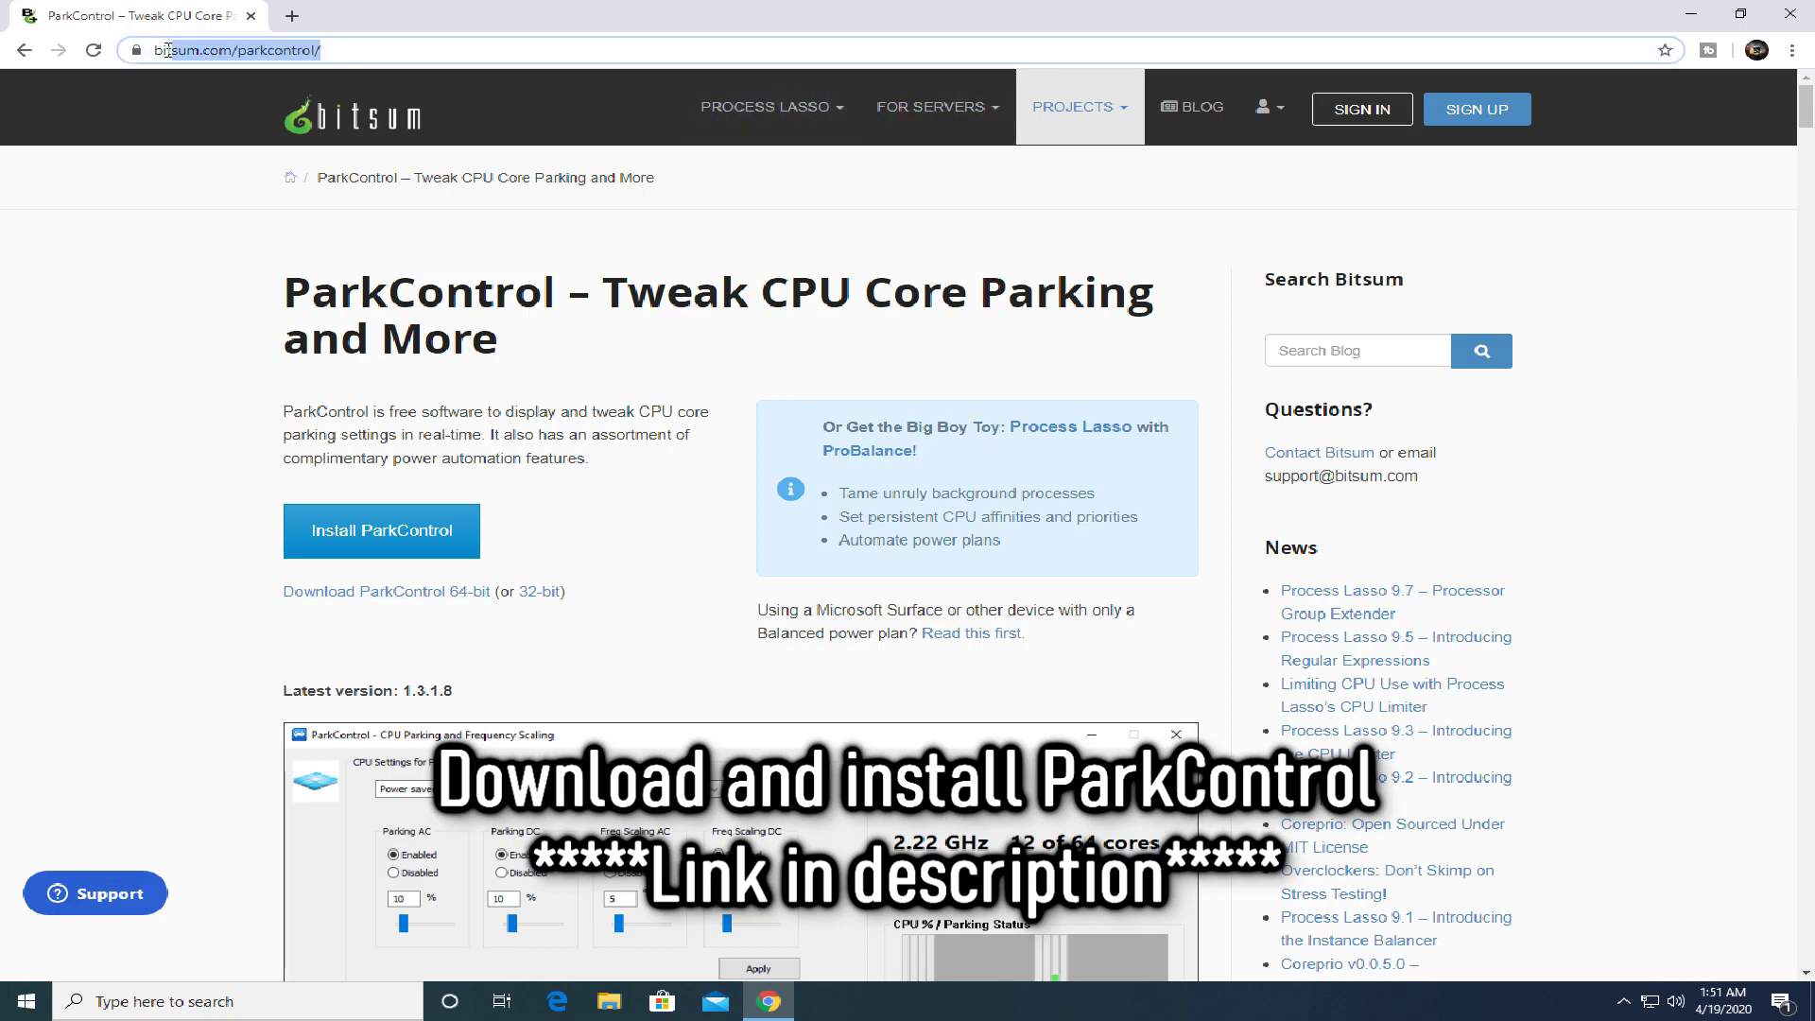
pyautogui.click(400, 49)
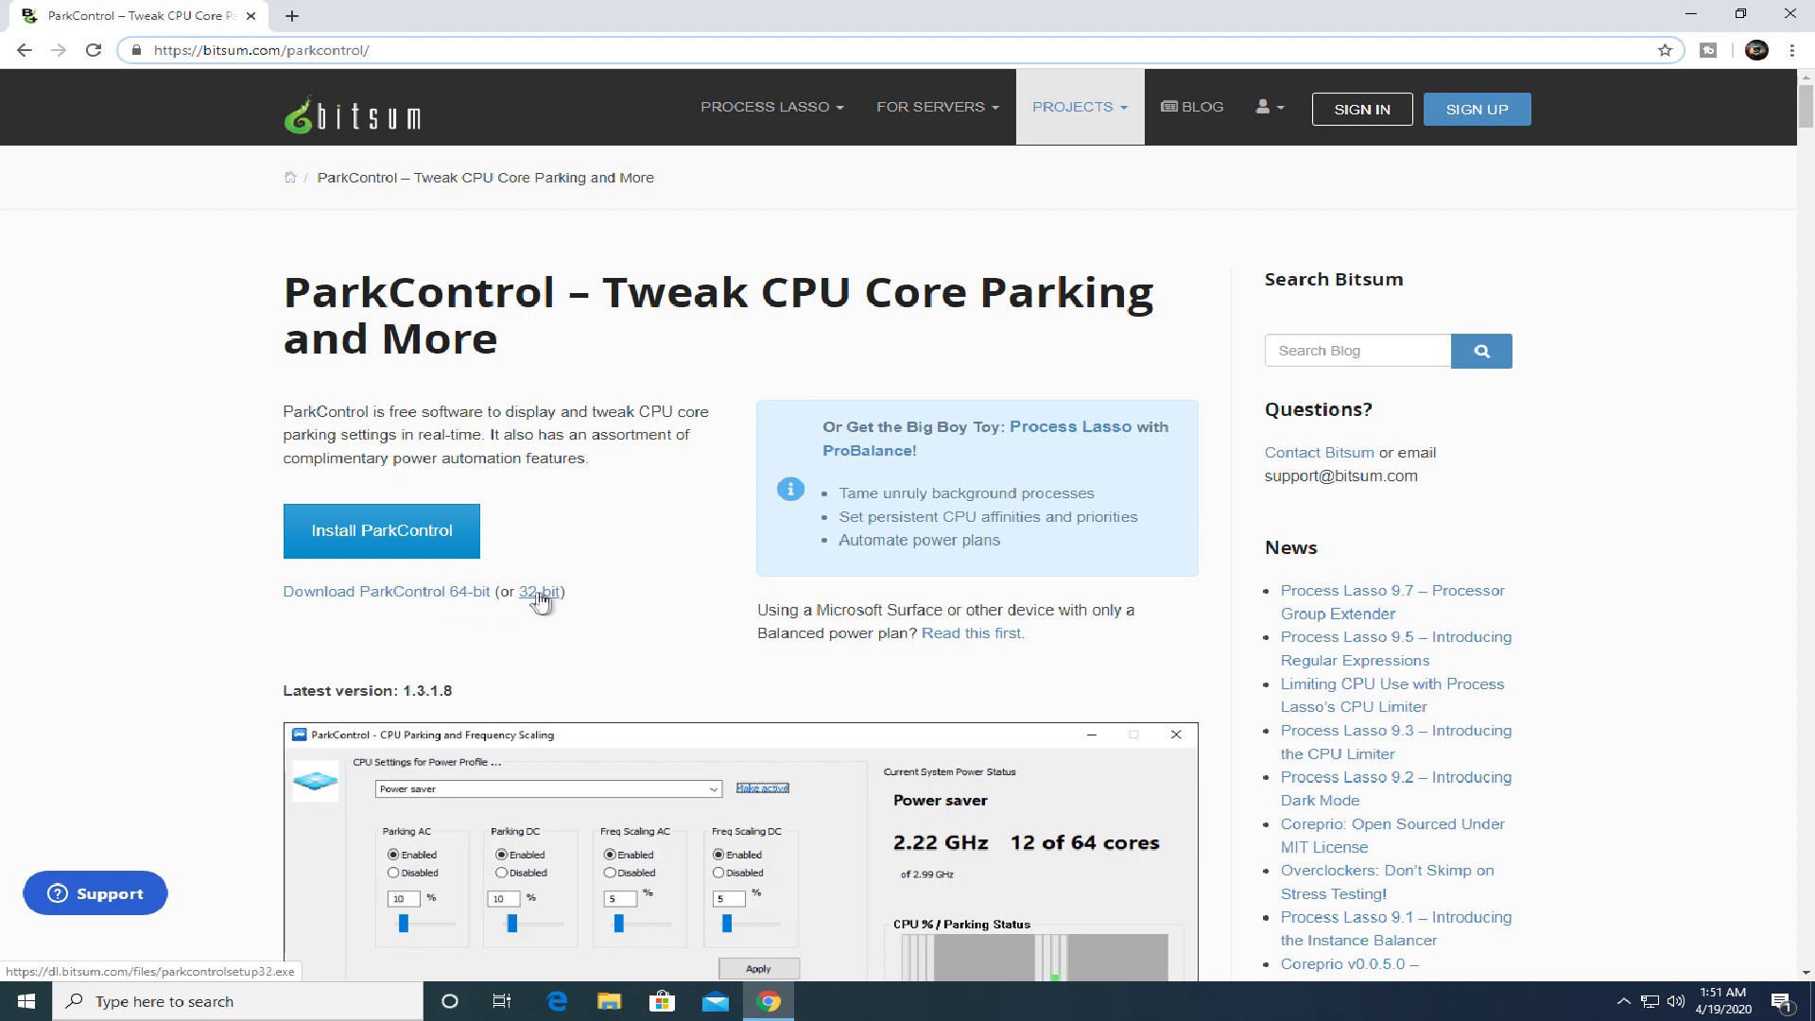
pyautogui.click(403, 598)
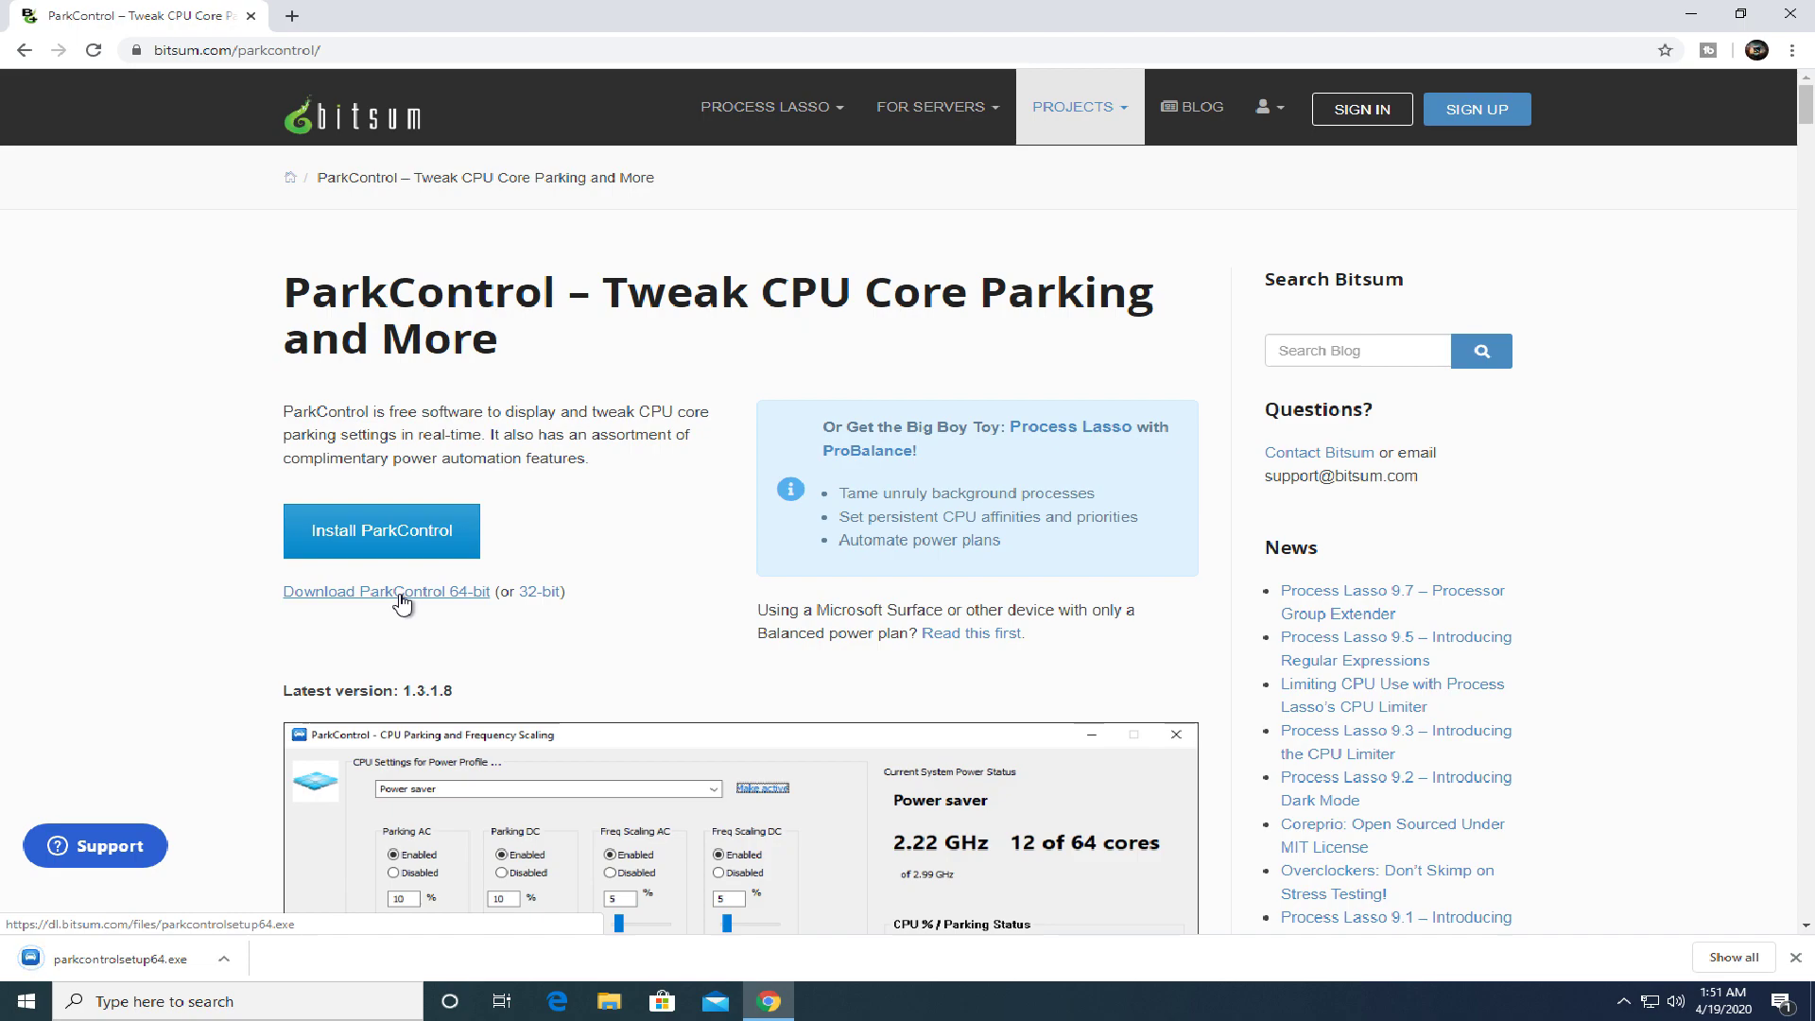
pyautogui.click(150, 960)
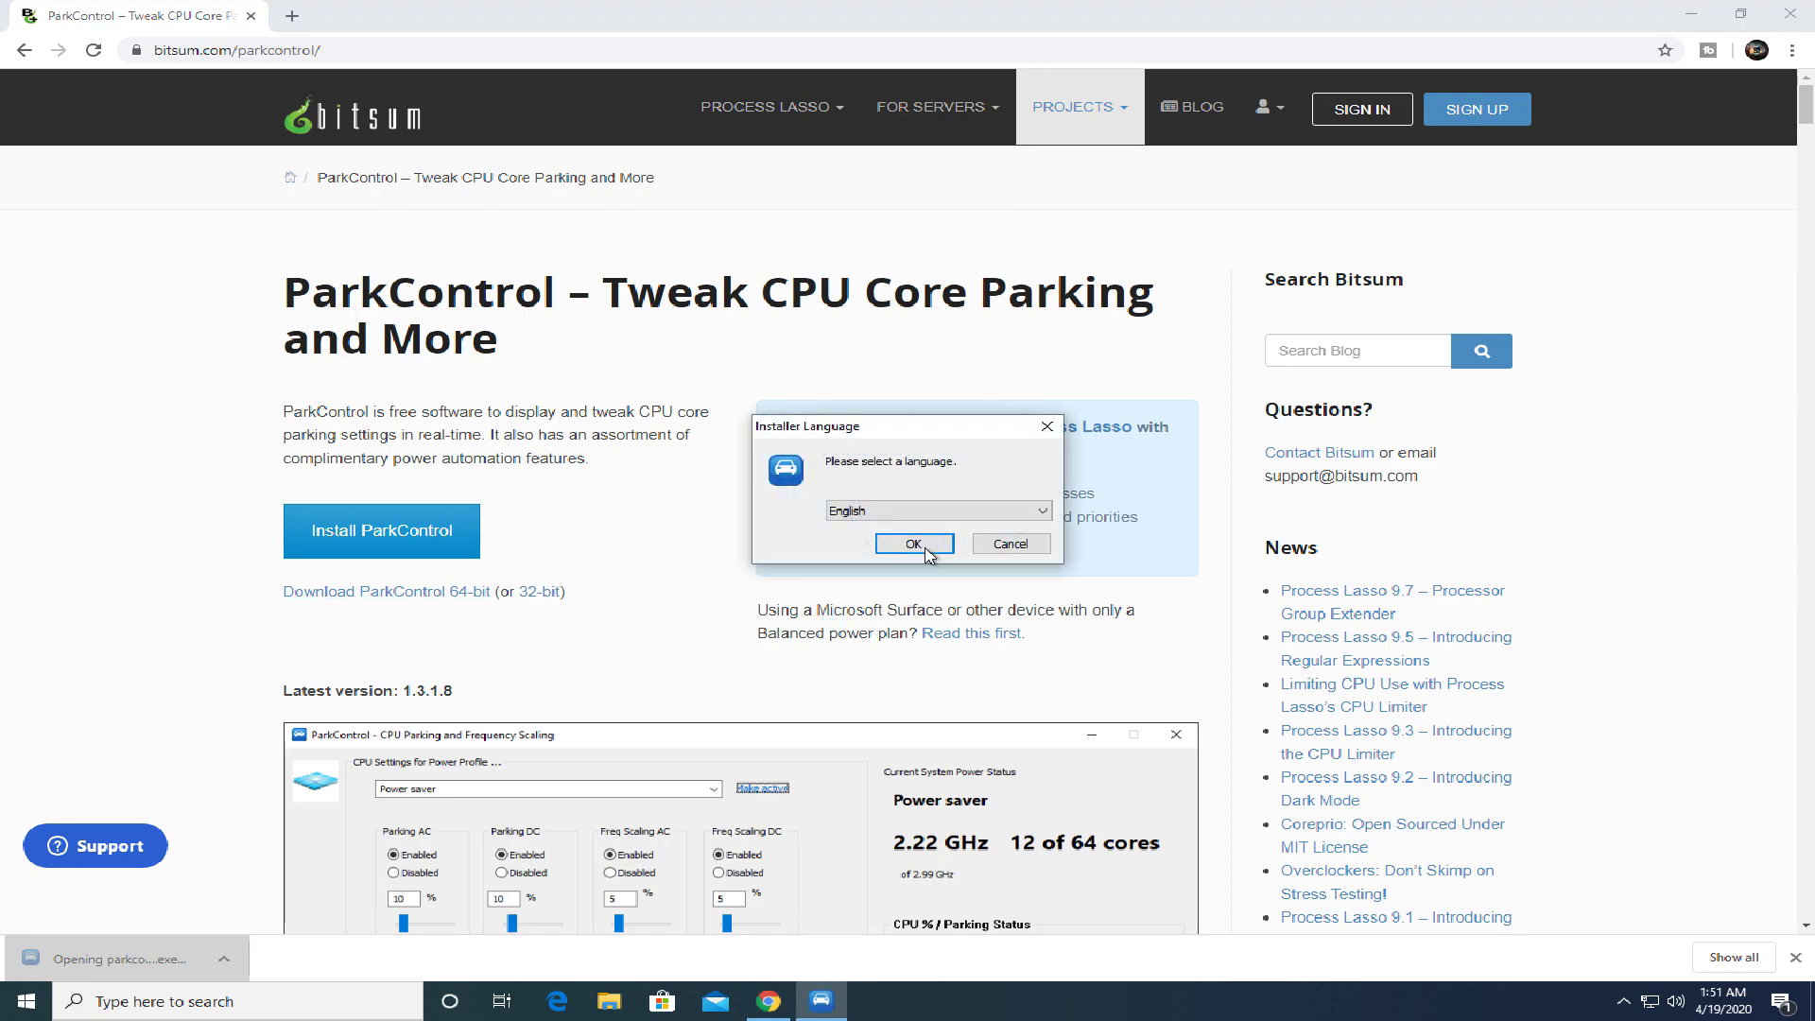
pyautogui.click(914, 544)
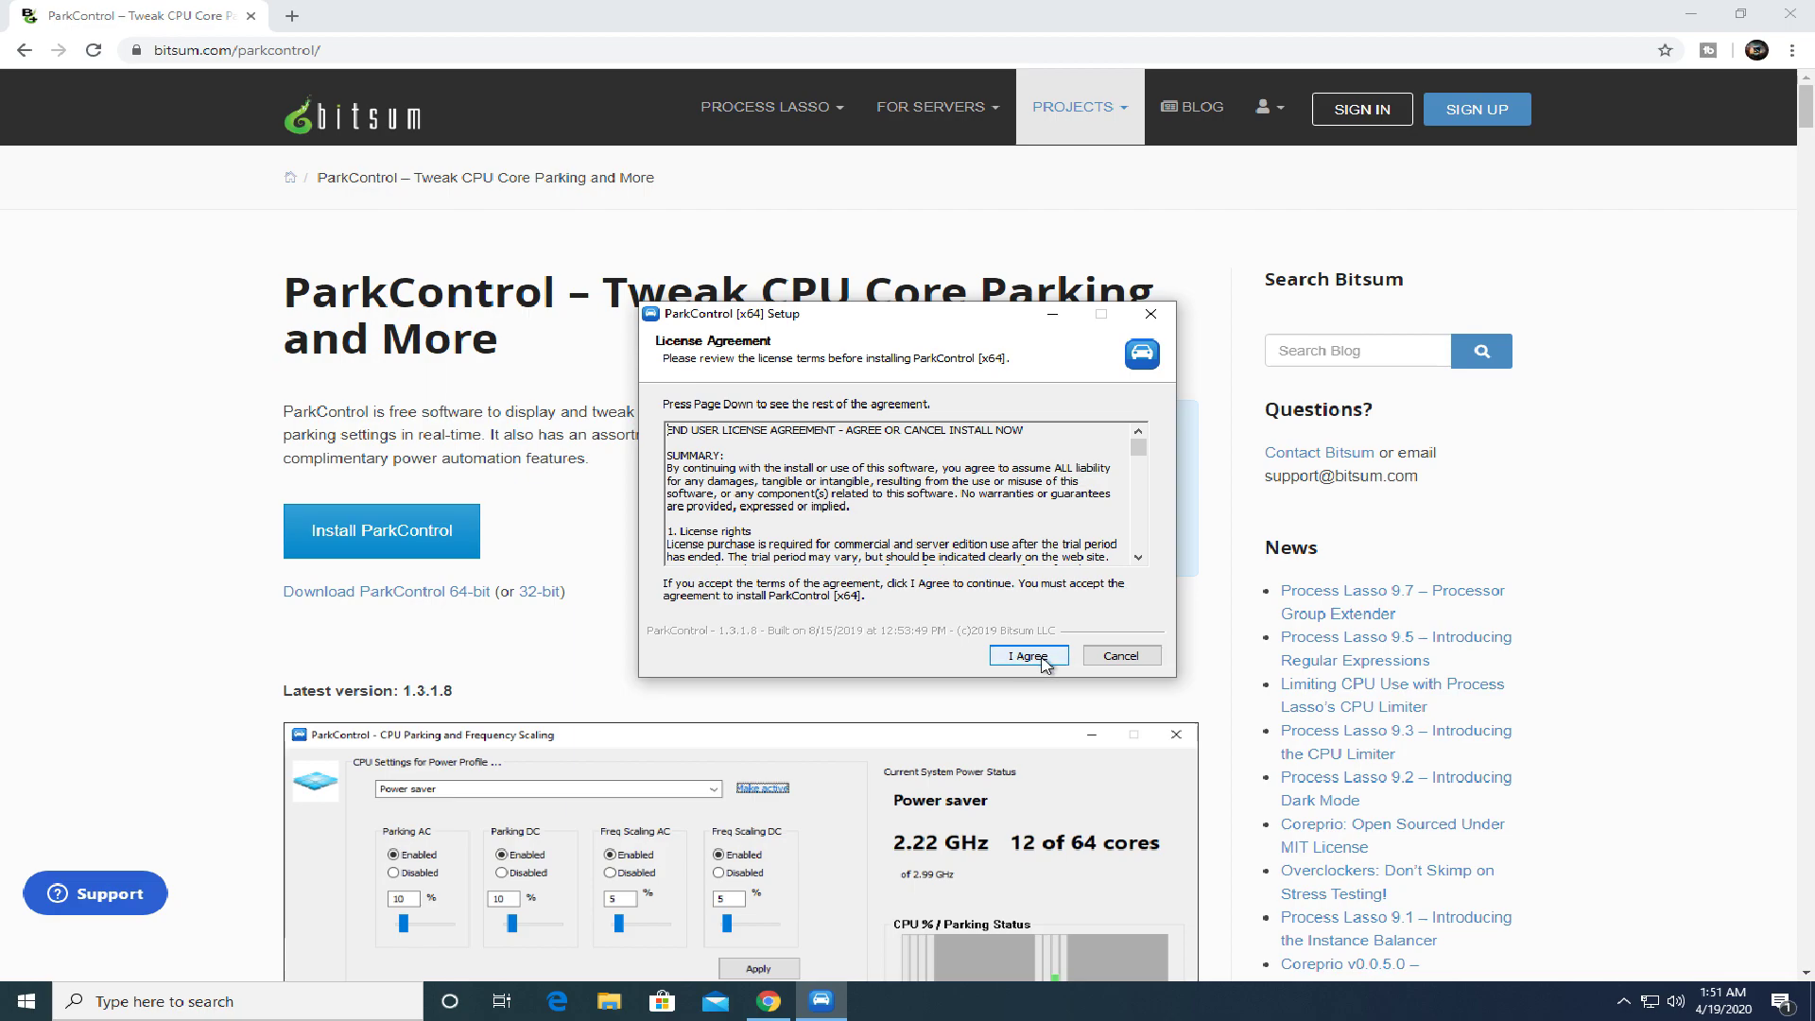
# Step: Accept the license agreement and install ParkControl with the default components in C:\Program Files\ParkControl
pyautogui.click(1031, 656)
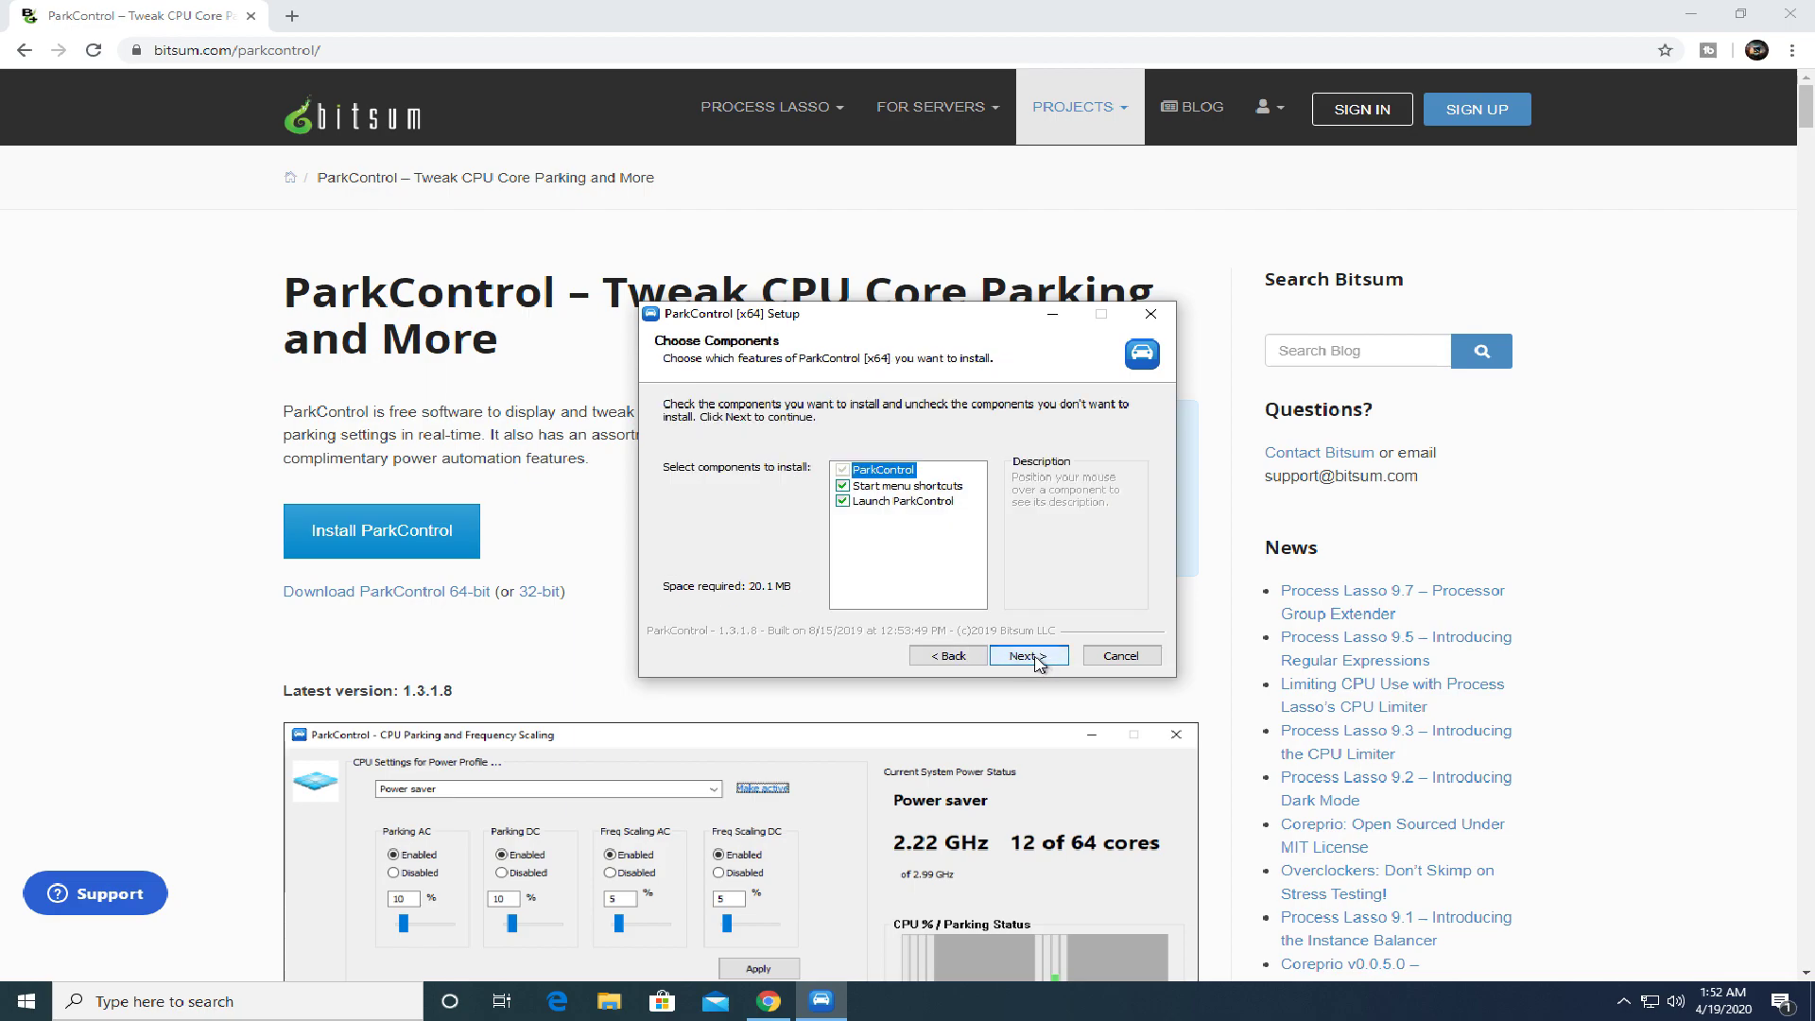
pyautogui.click(1046, 657)
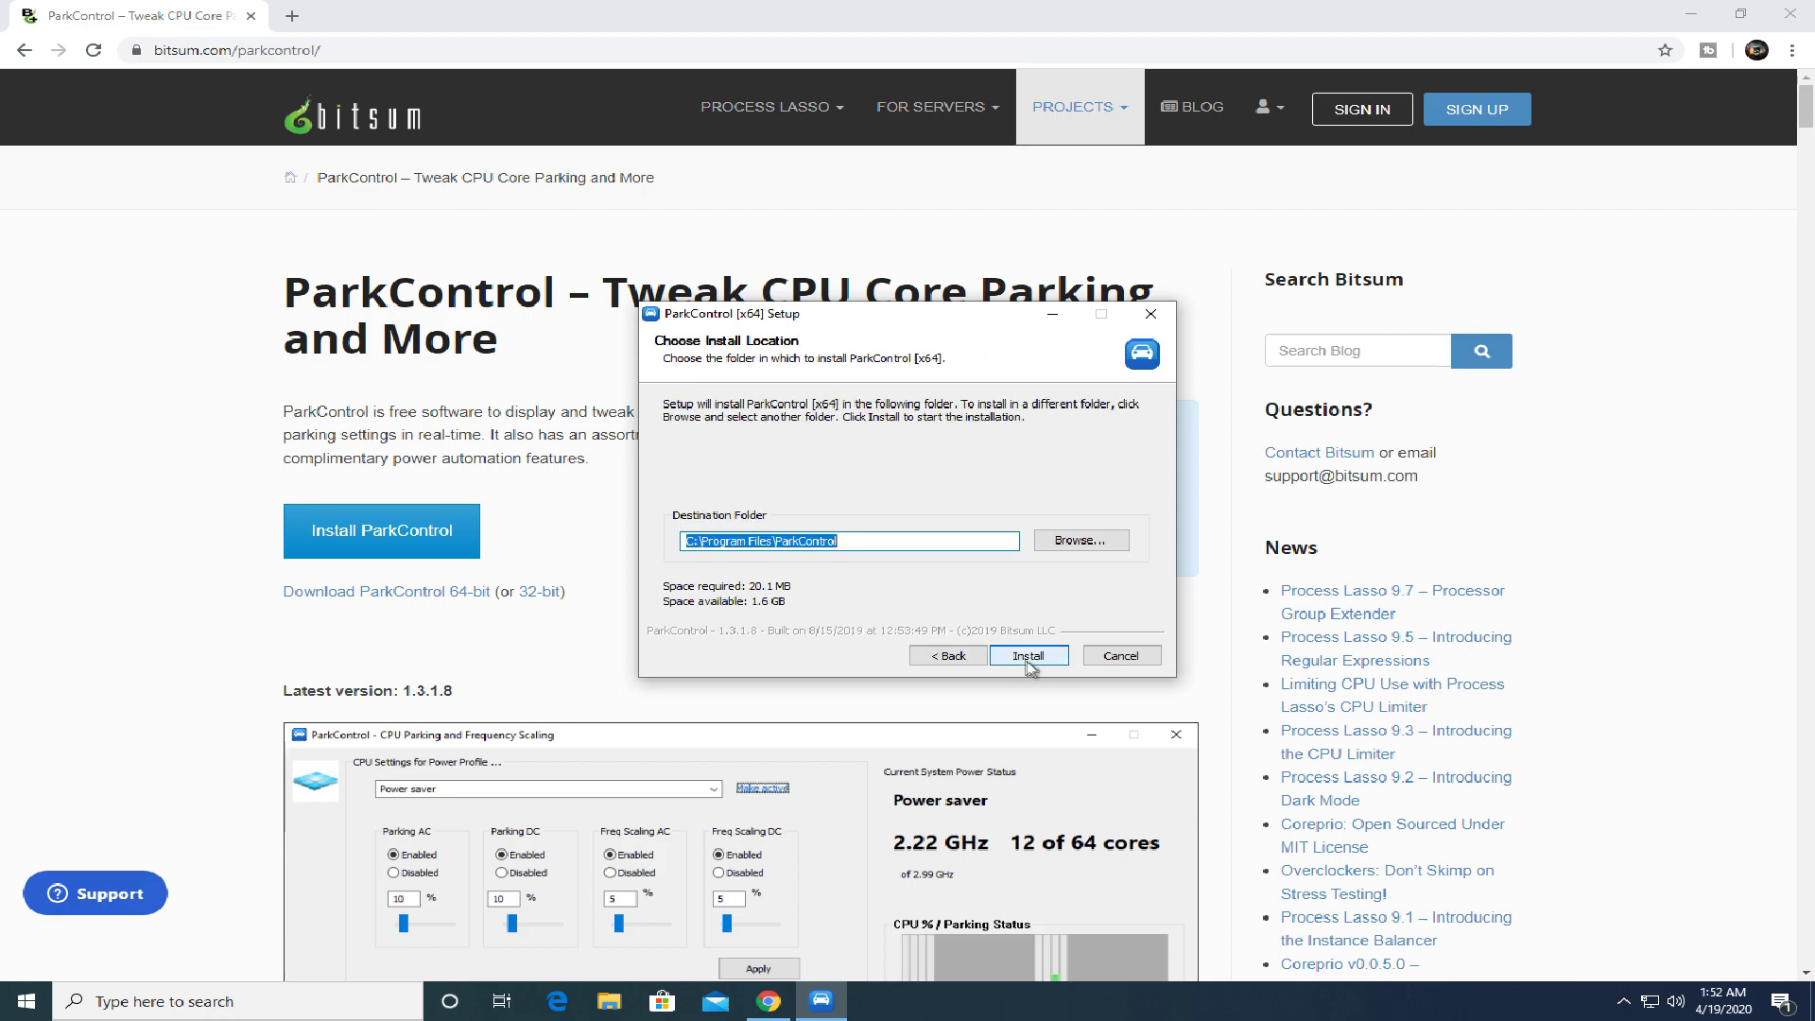
pyautogui.click(1028, 656)
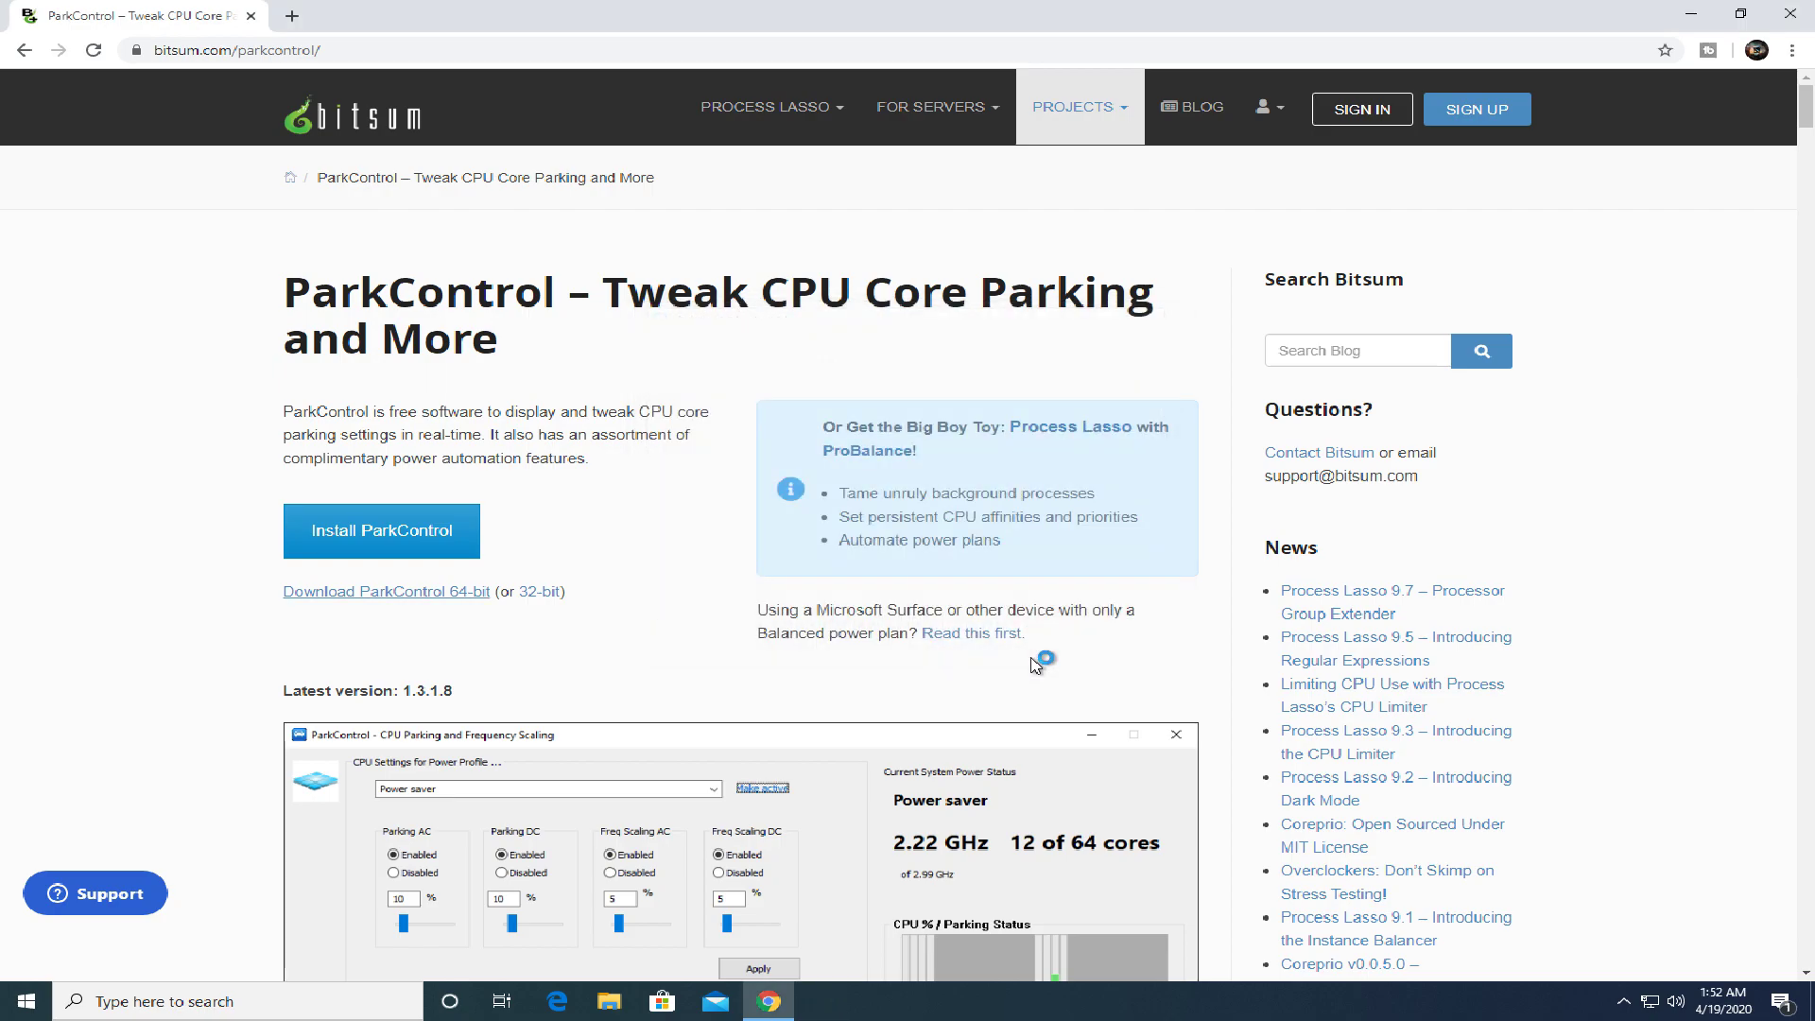
# Step: Select the Ultimate Performance profile with parking and frequency scaling disabled at 100%, and enable Bitsum Dynamic Boost and park settings in Windows Power Options
pyautogui.moveTo(1008, 252)
pyautogui.mouseDown()
pyautogui.moveTo(942, 255)
pyautogui.moveTo(1000, 258)
pyautogui.mouseUp()
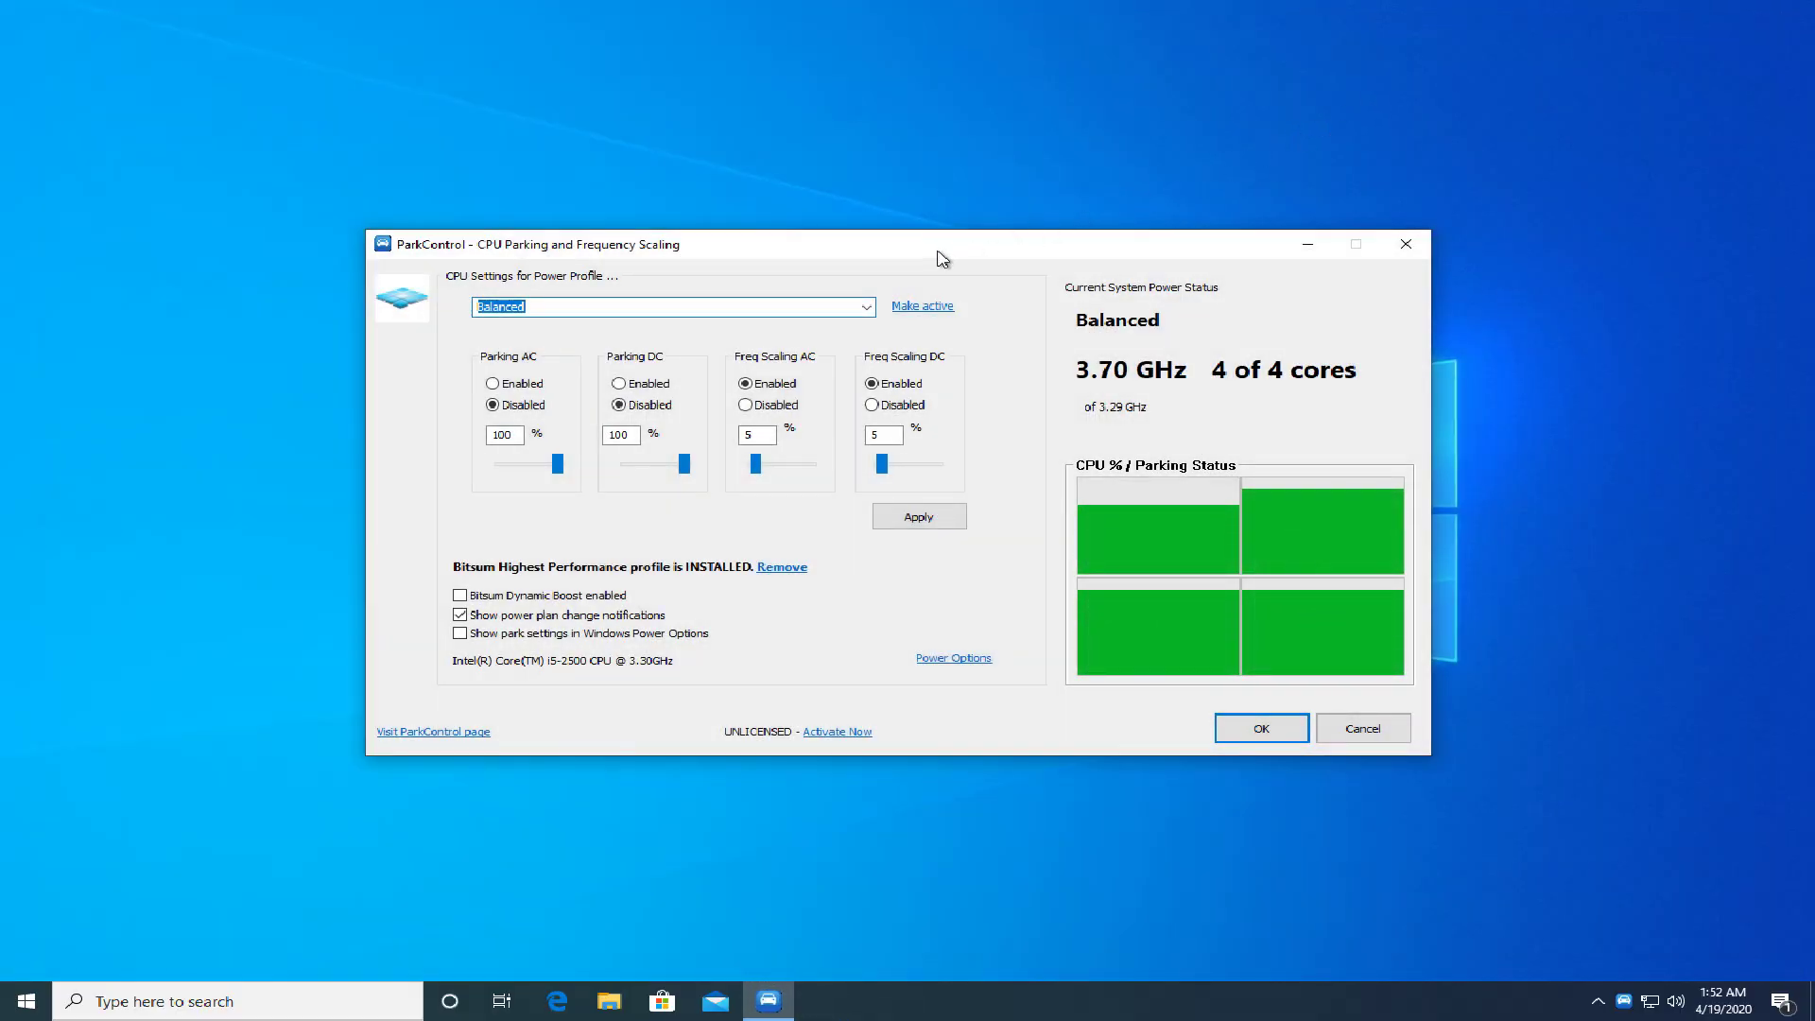
pyautogui.moveTo(940, 257); pyautogui.dragTo(916, 169)
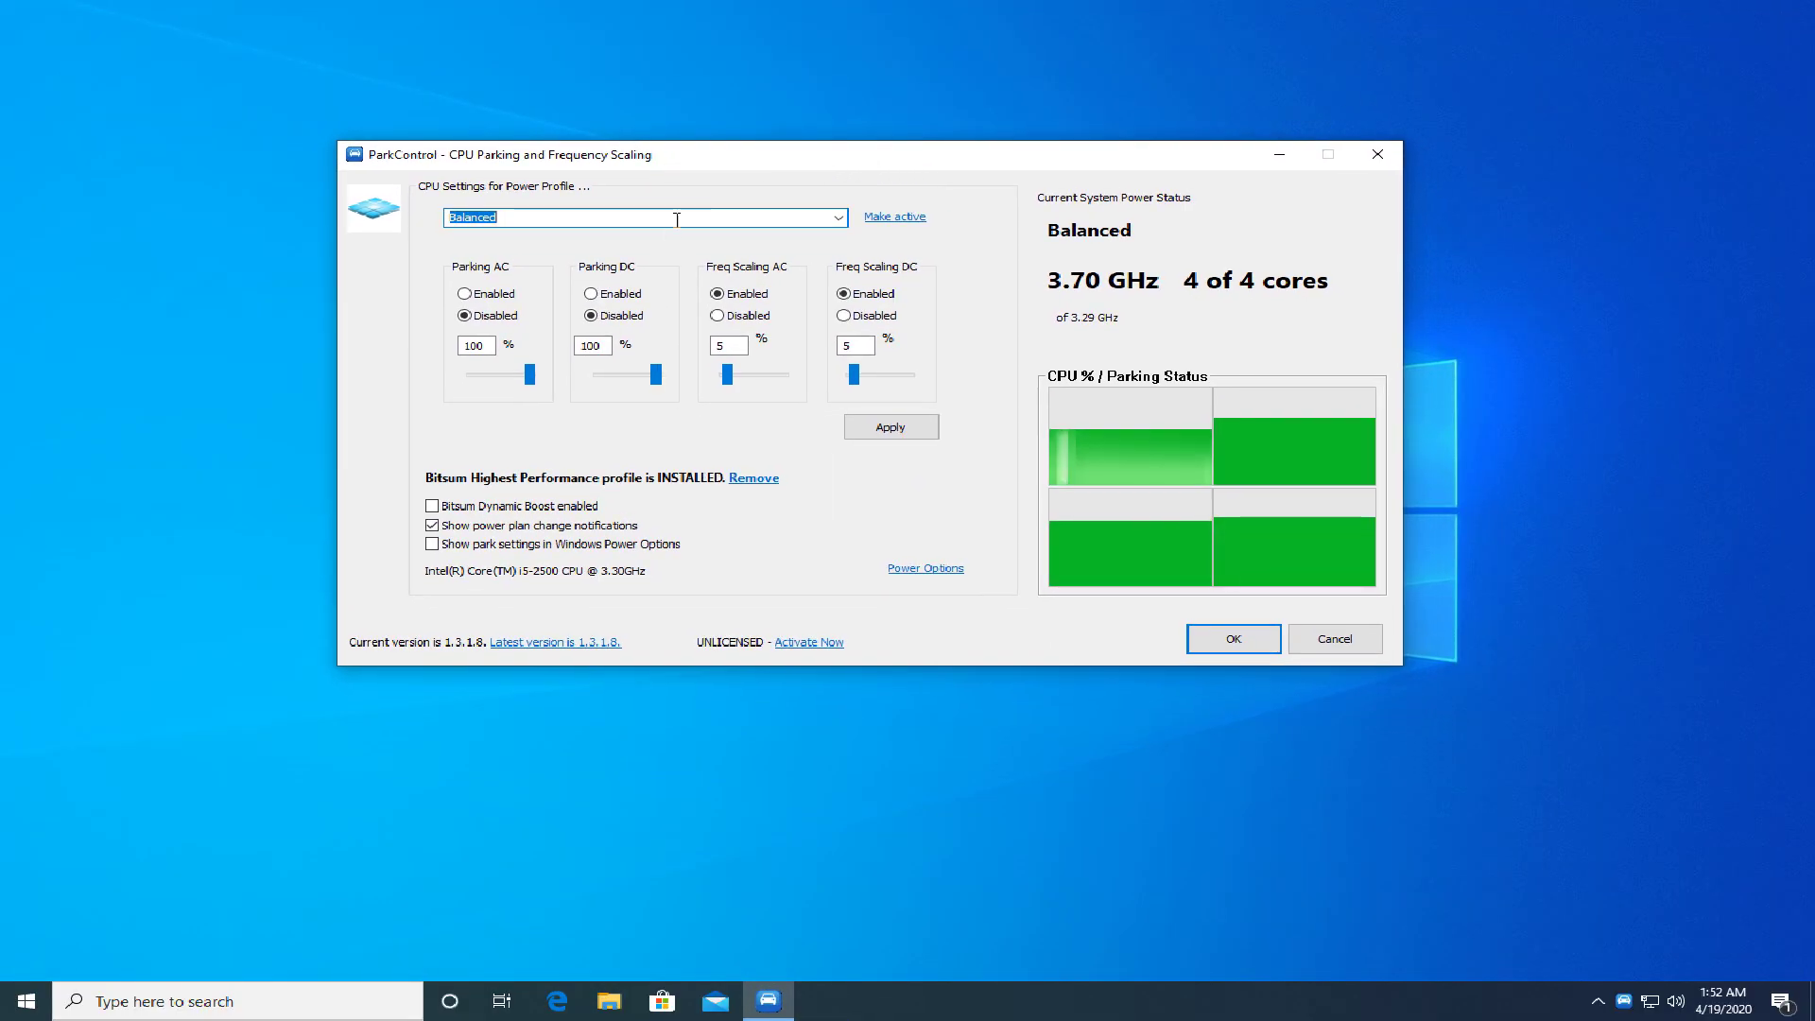
pyautogui.click(838, 218)
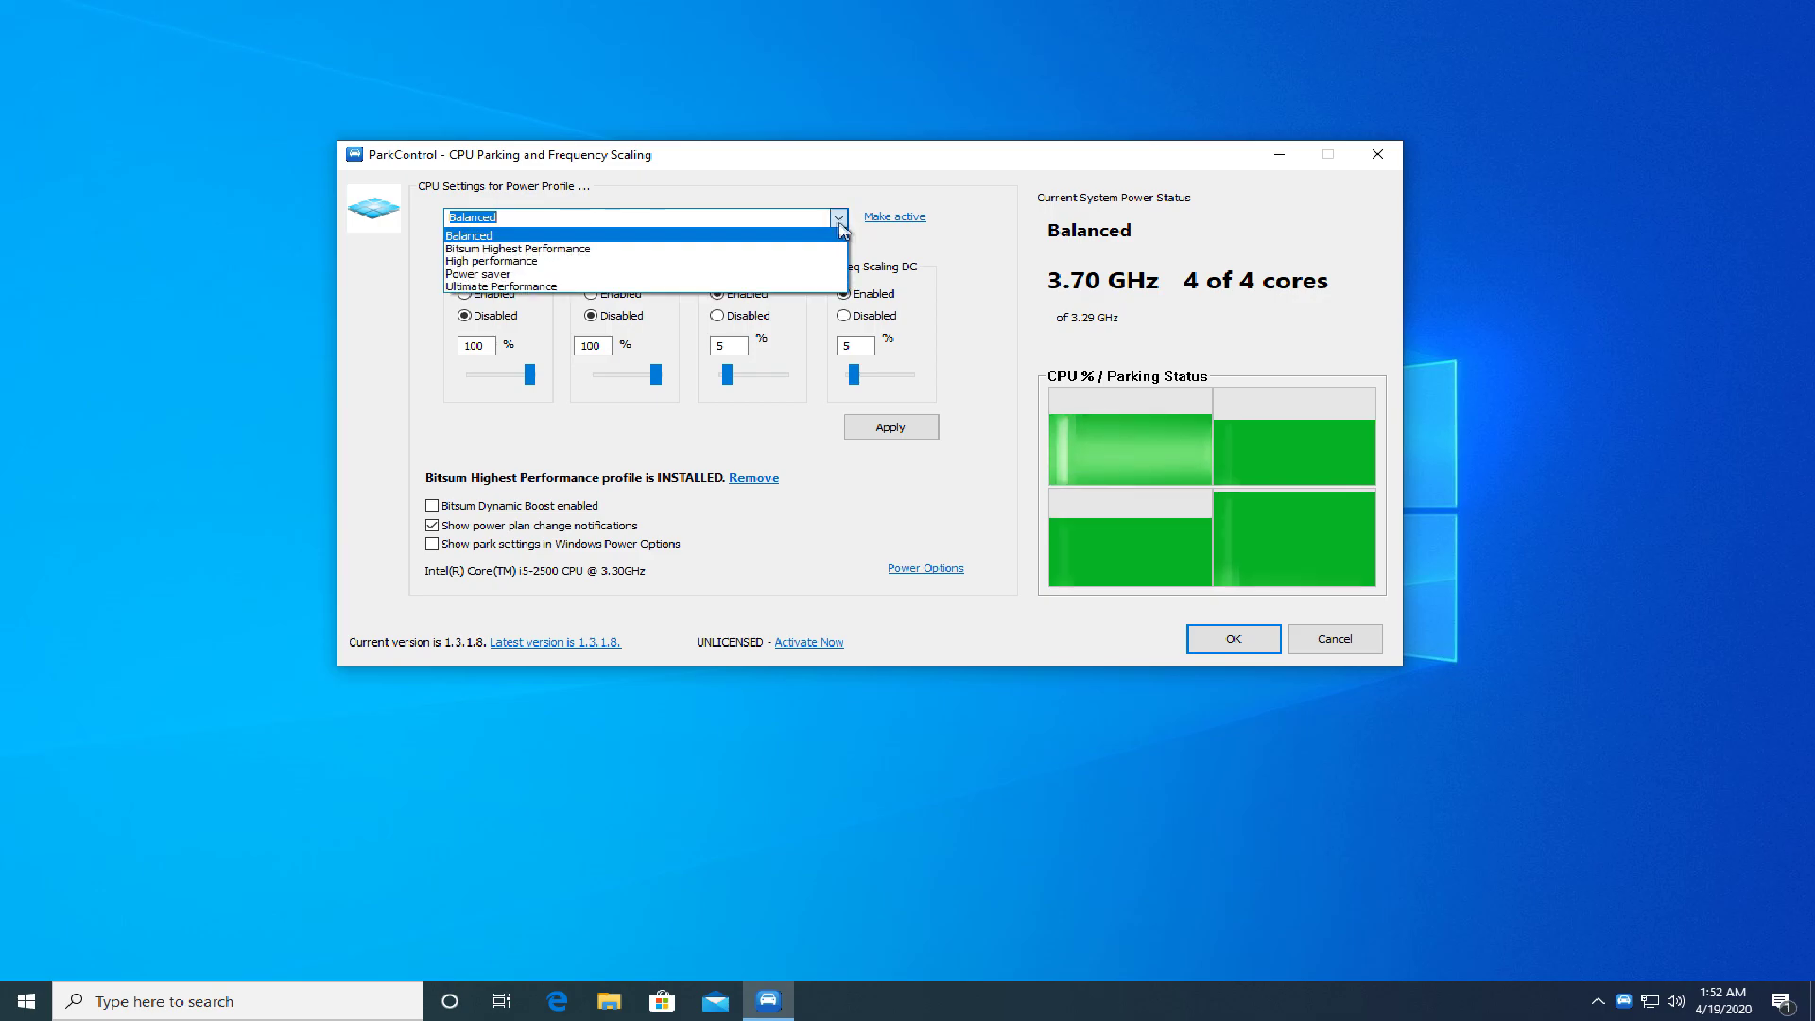
pyautogui.click(498, 290)
pyautogui.moveTo(532, 376)
pyautogui.mouseDown()
pyautogui.moveTo(490, 377)
pyautogui.moveTo(557, 384)
pyautogui.moveTo(526, 367)
pyautogui.mouseUp()
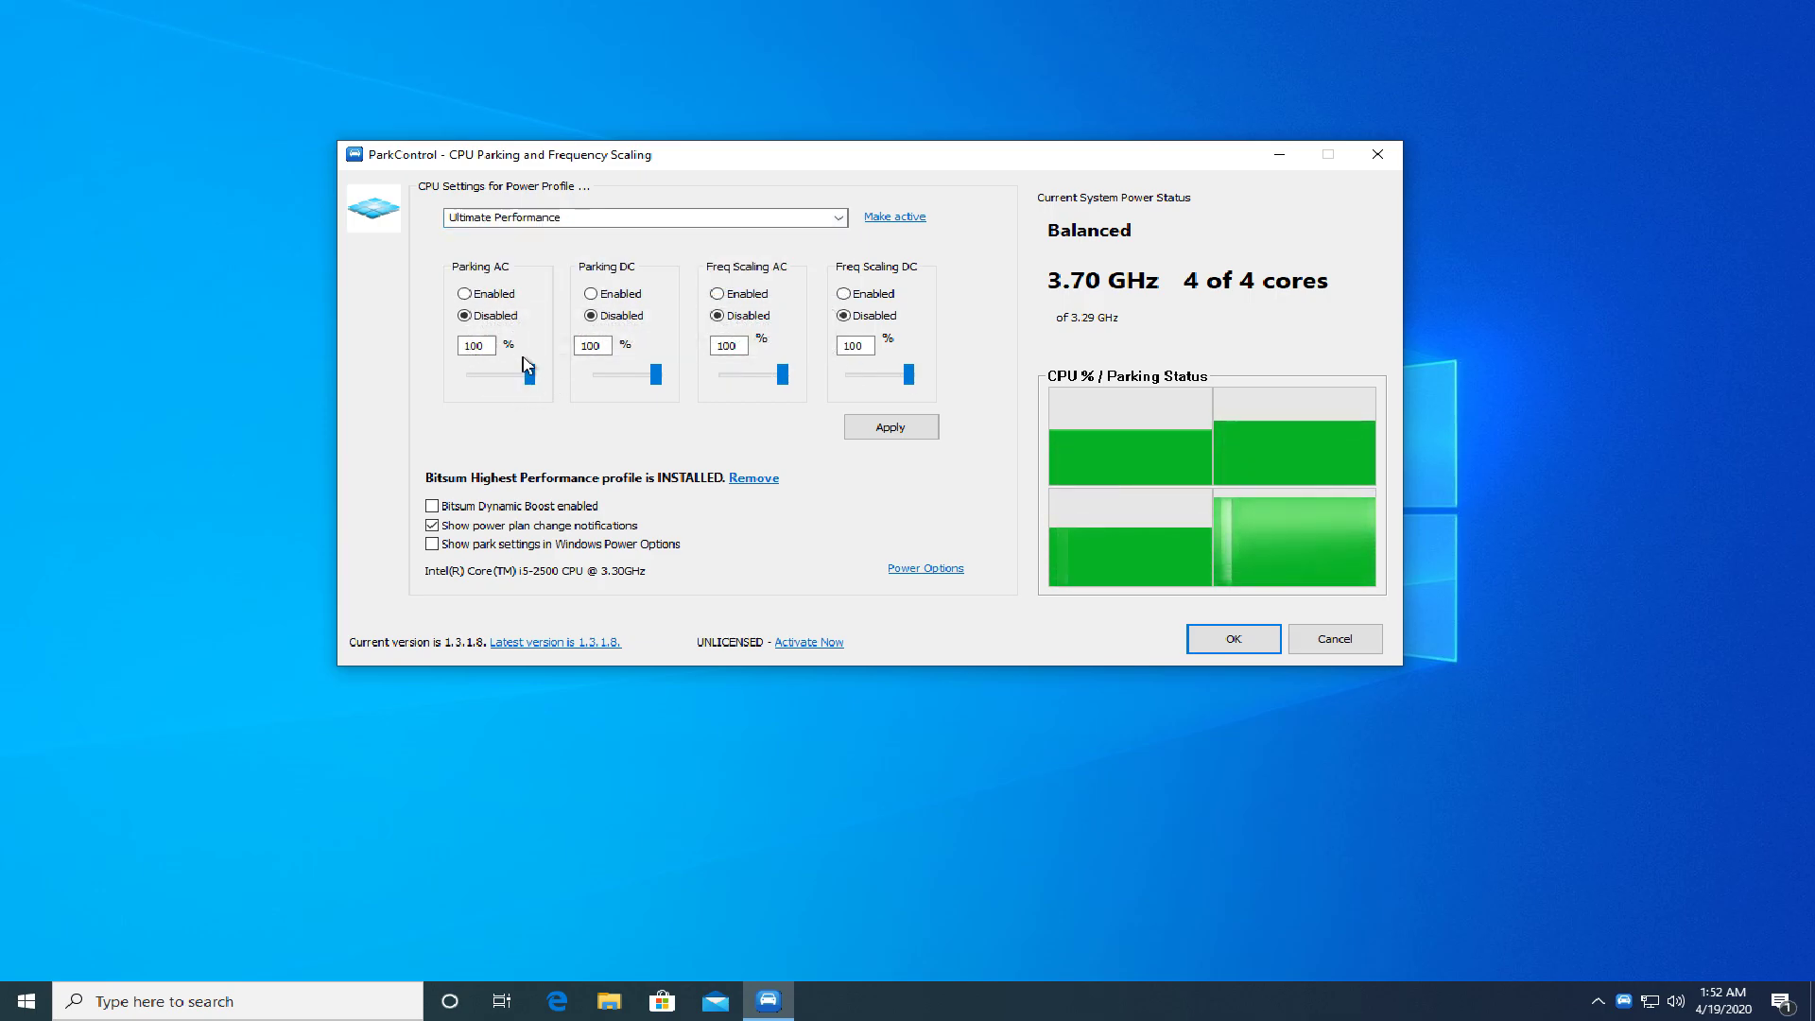
pyautogui.moveTo(651, 383); pyautogui.dragTo(928, 388)
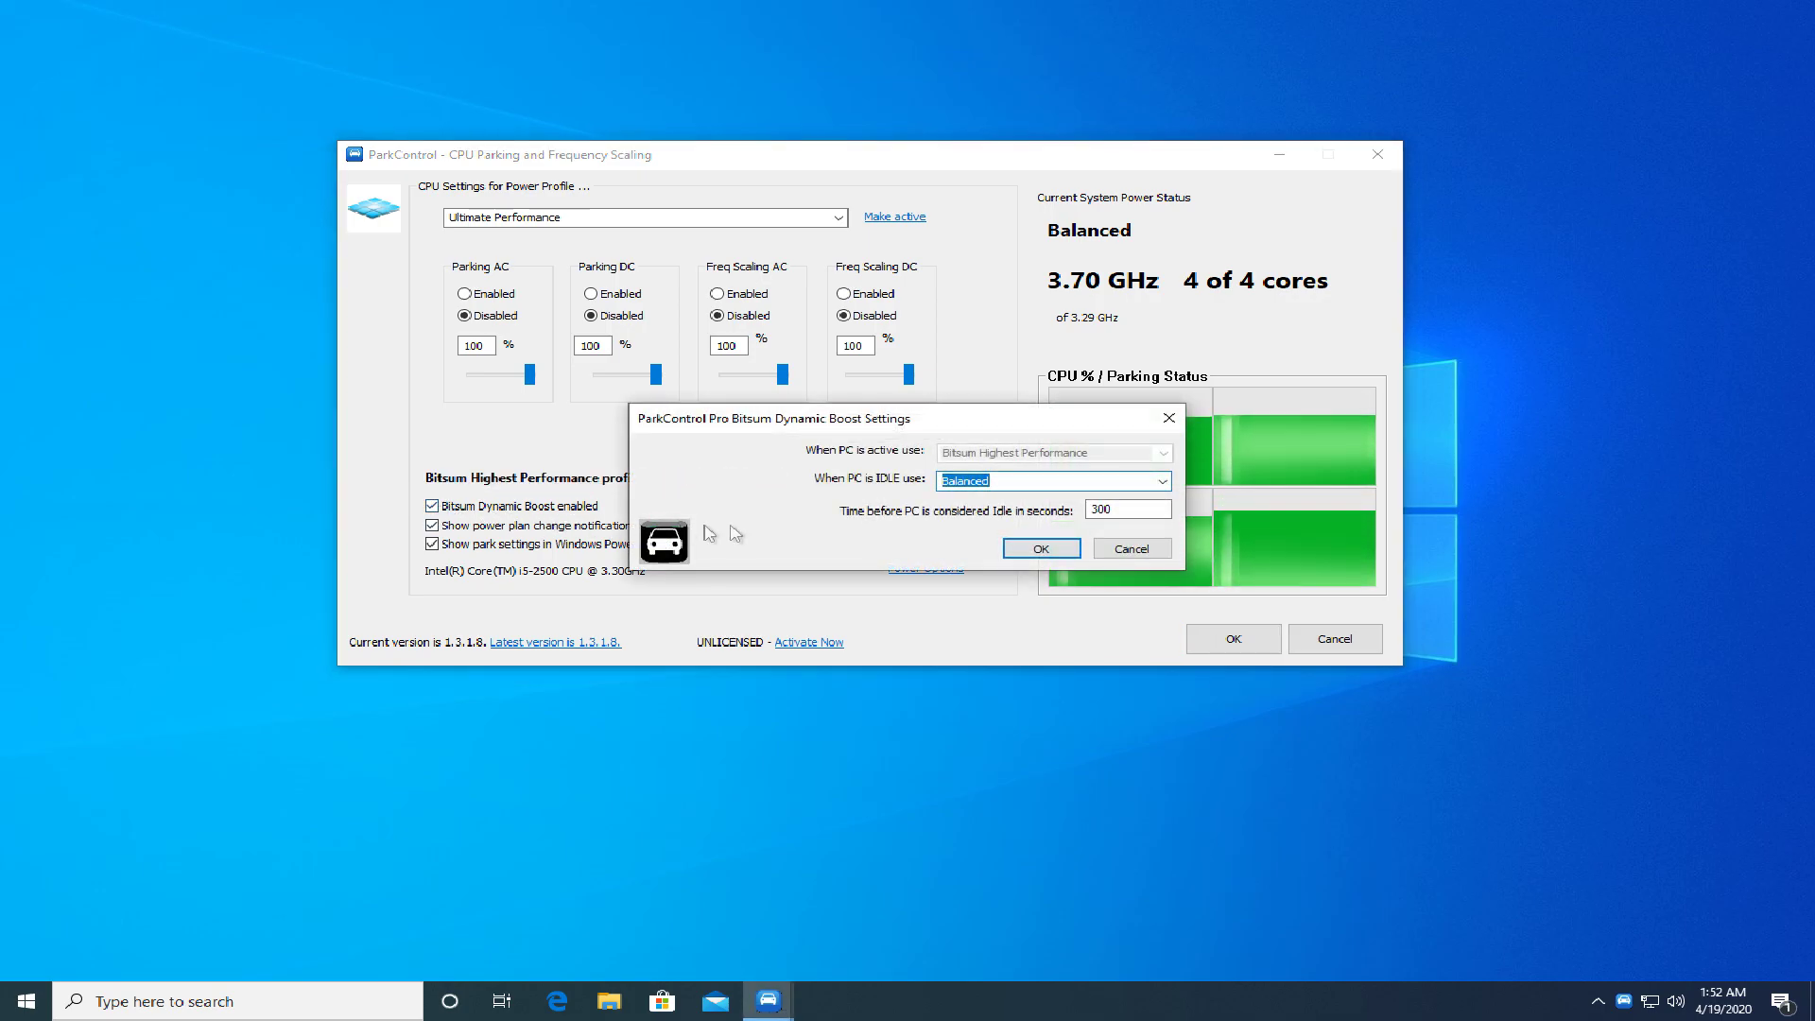
# Step: Set the Dynamic Boost idle power plan to High performance, apply the ParkControl settings and close the program
pyautogui.click(1162, 484)
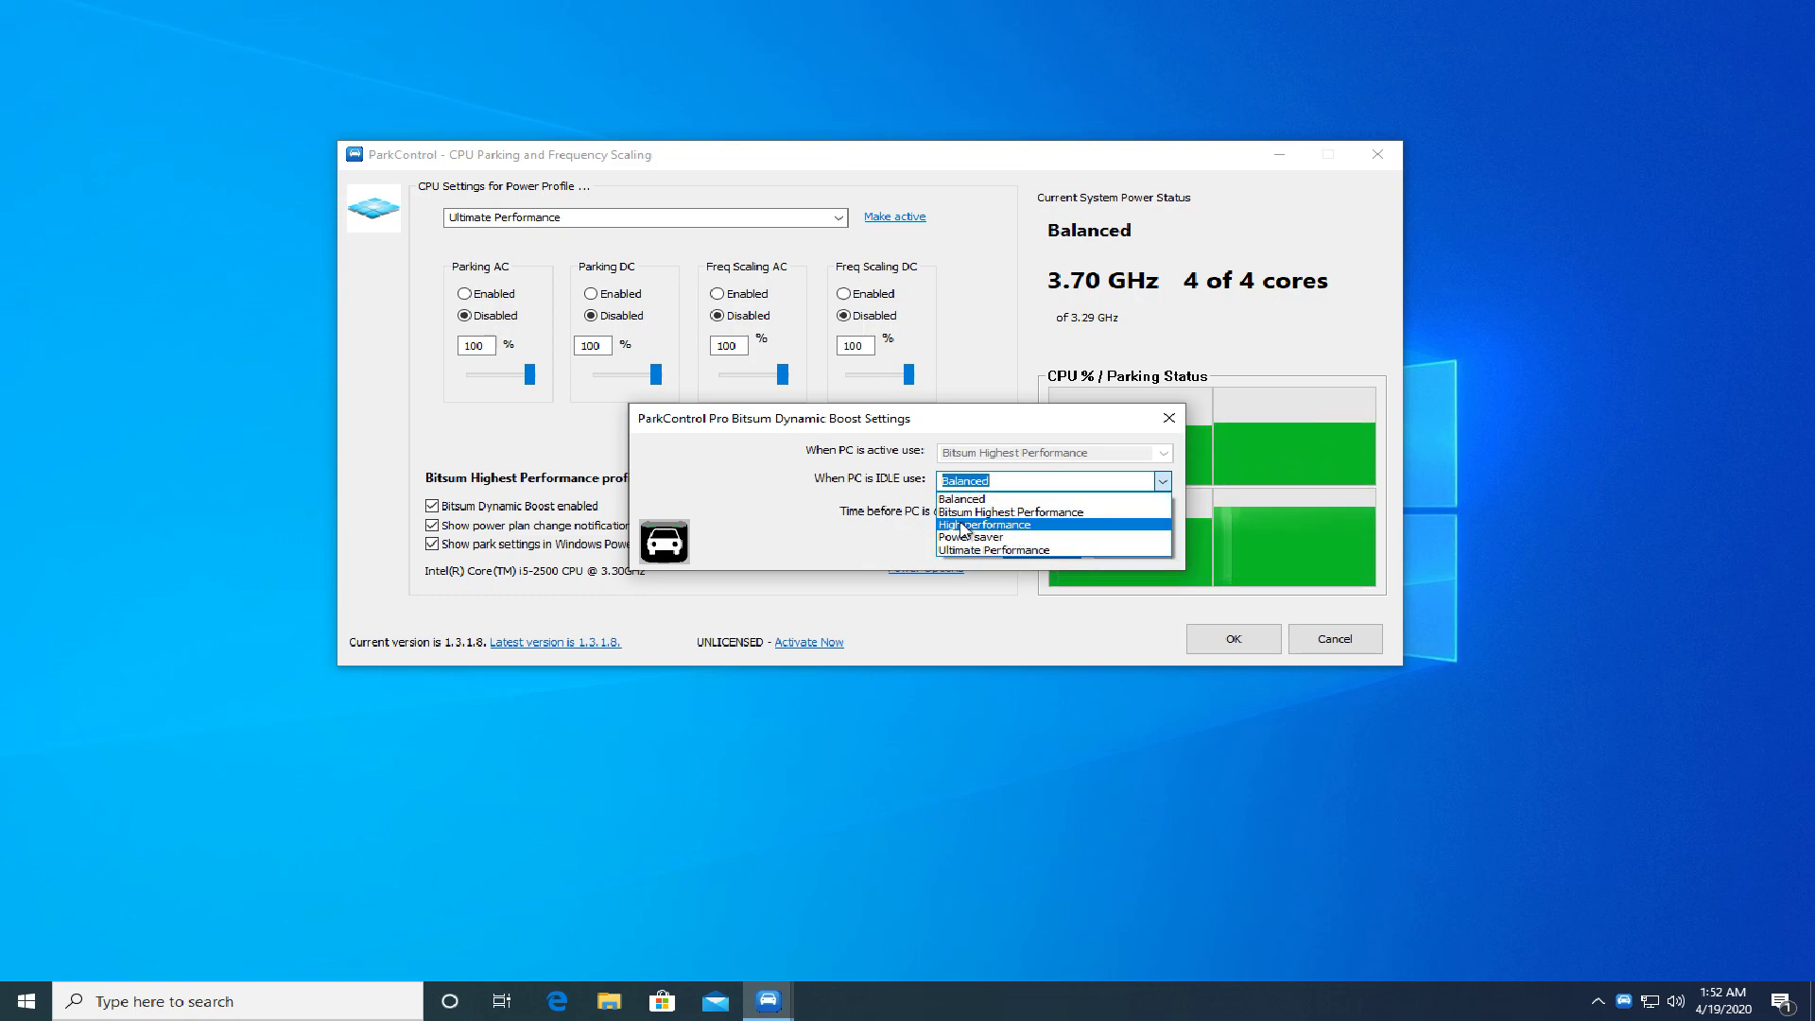
pyautogui.click(1011, 526)
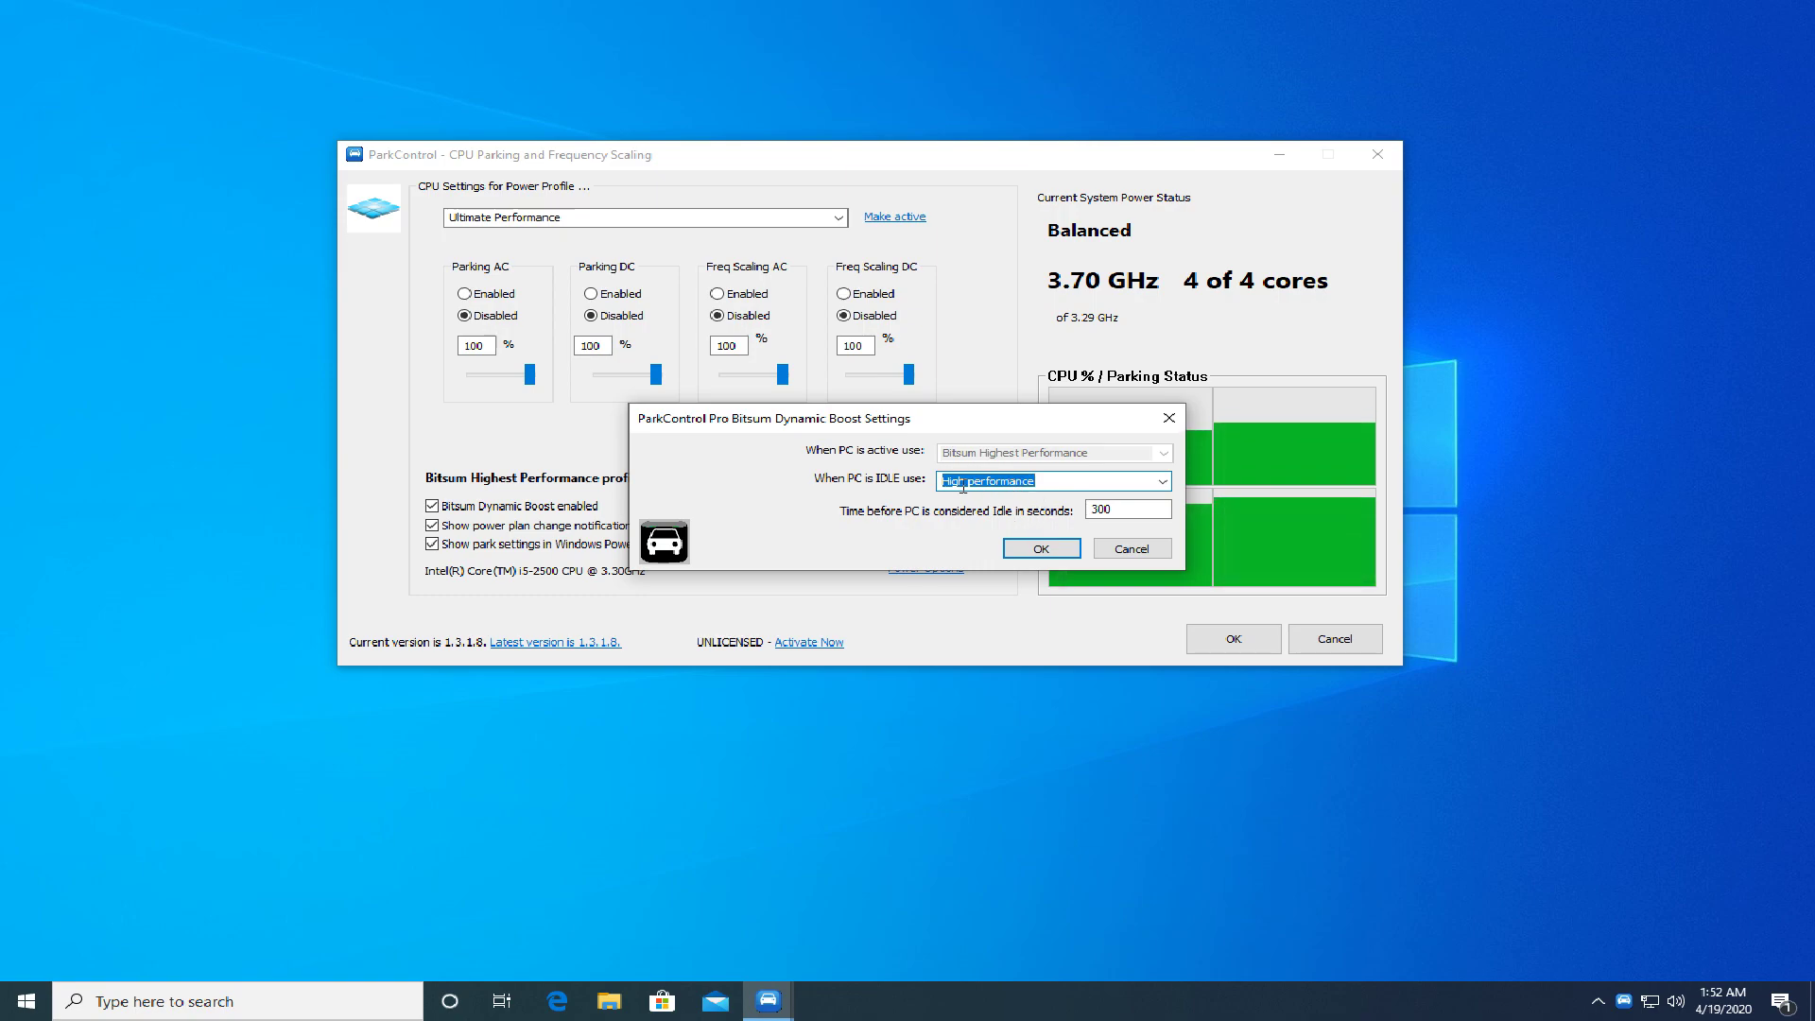
pyautogui.click(1038, 548)
pyautogui.click(886, 428)
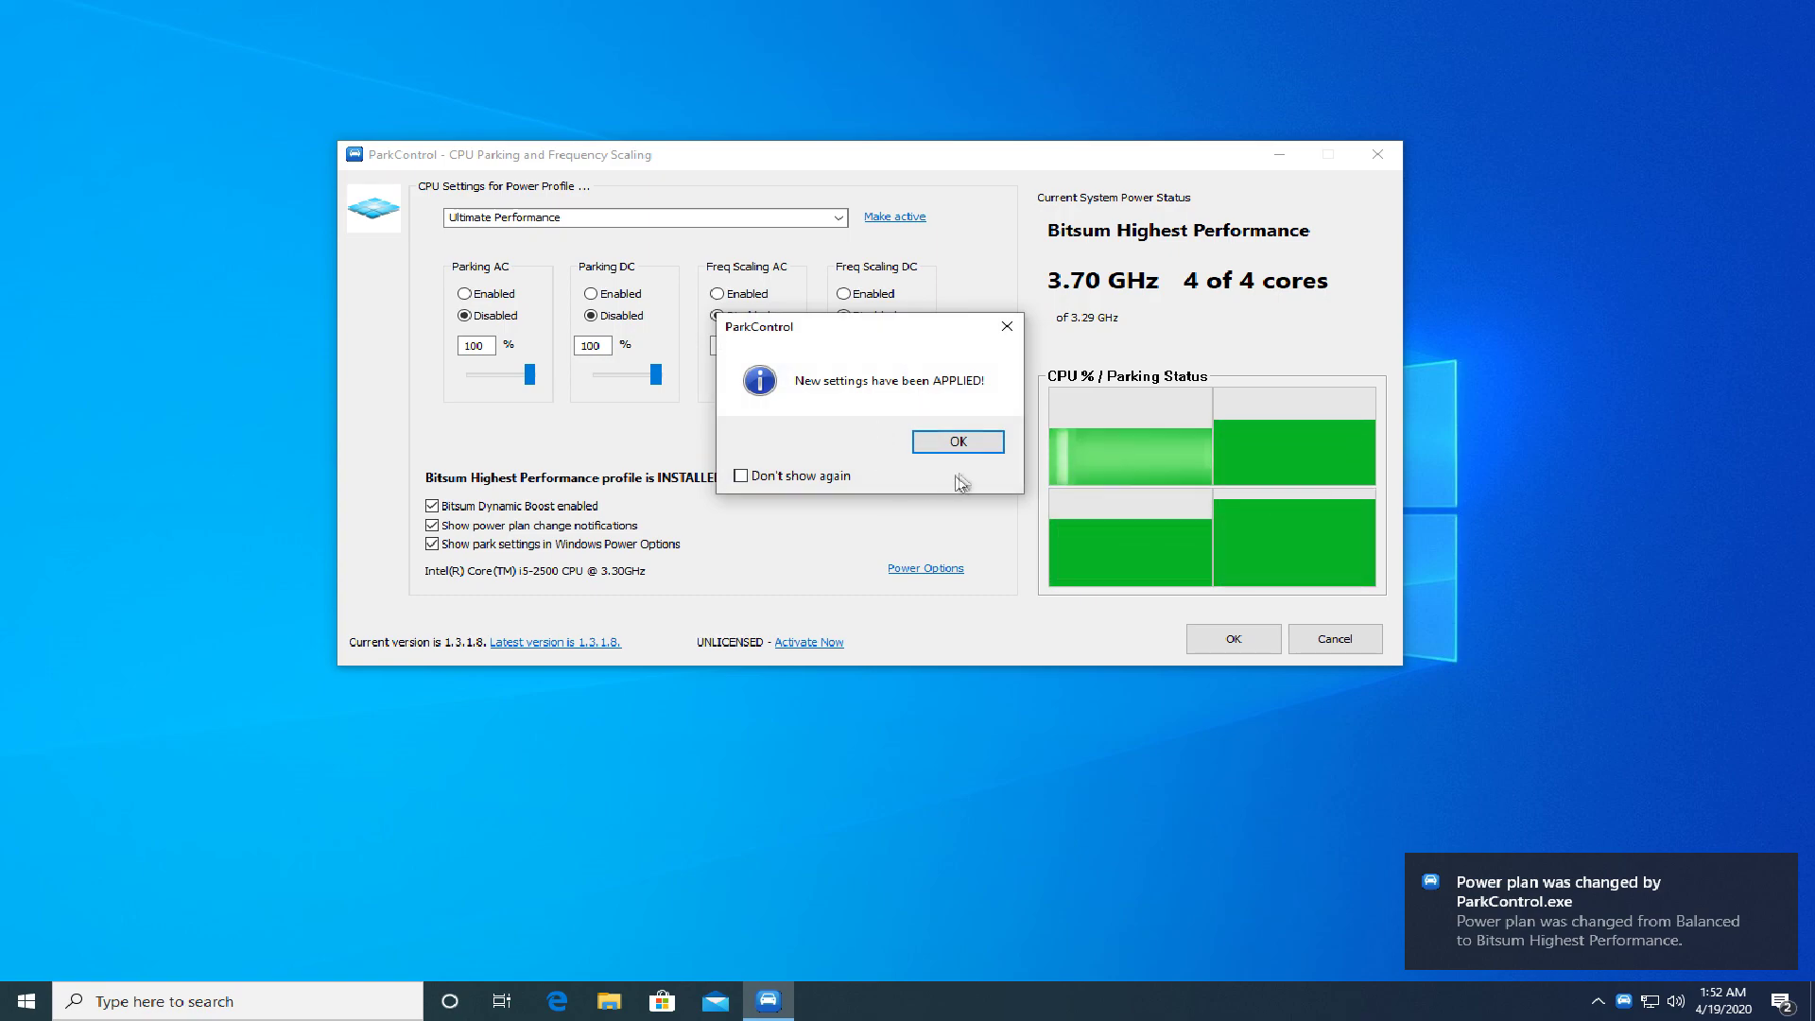
pyautogui.click(936, 447)
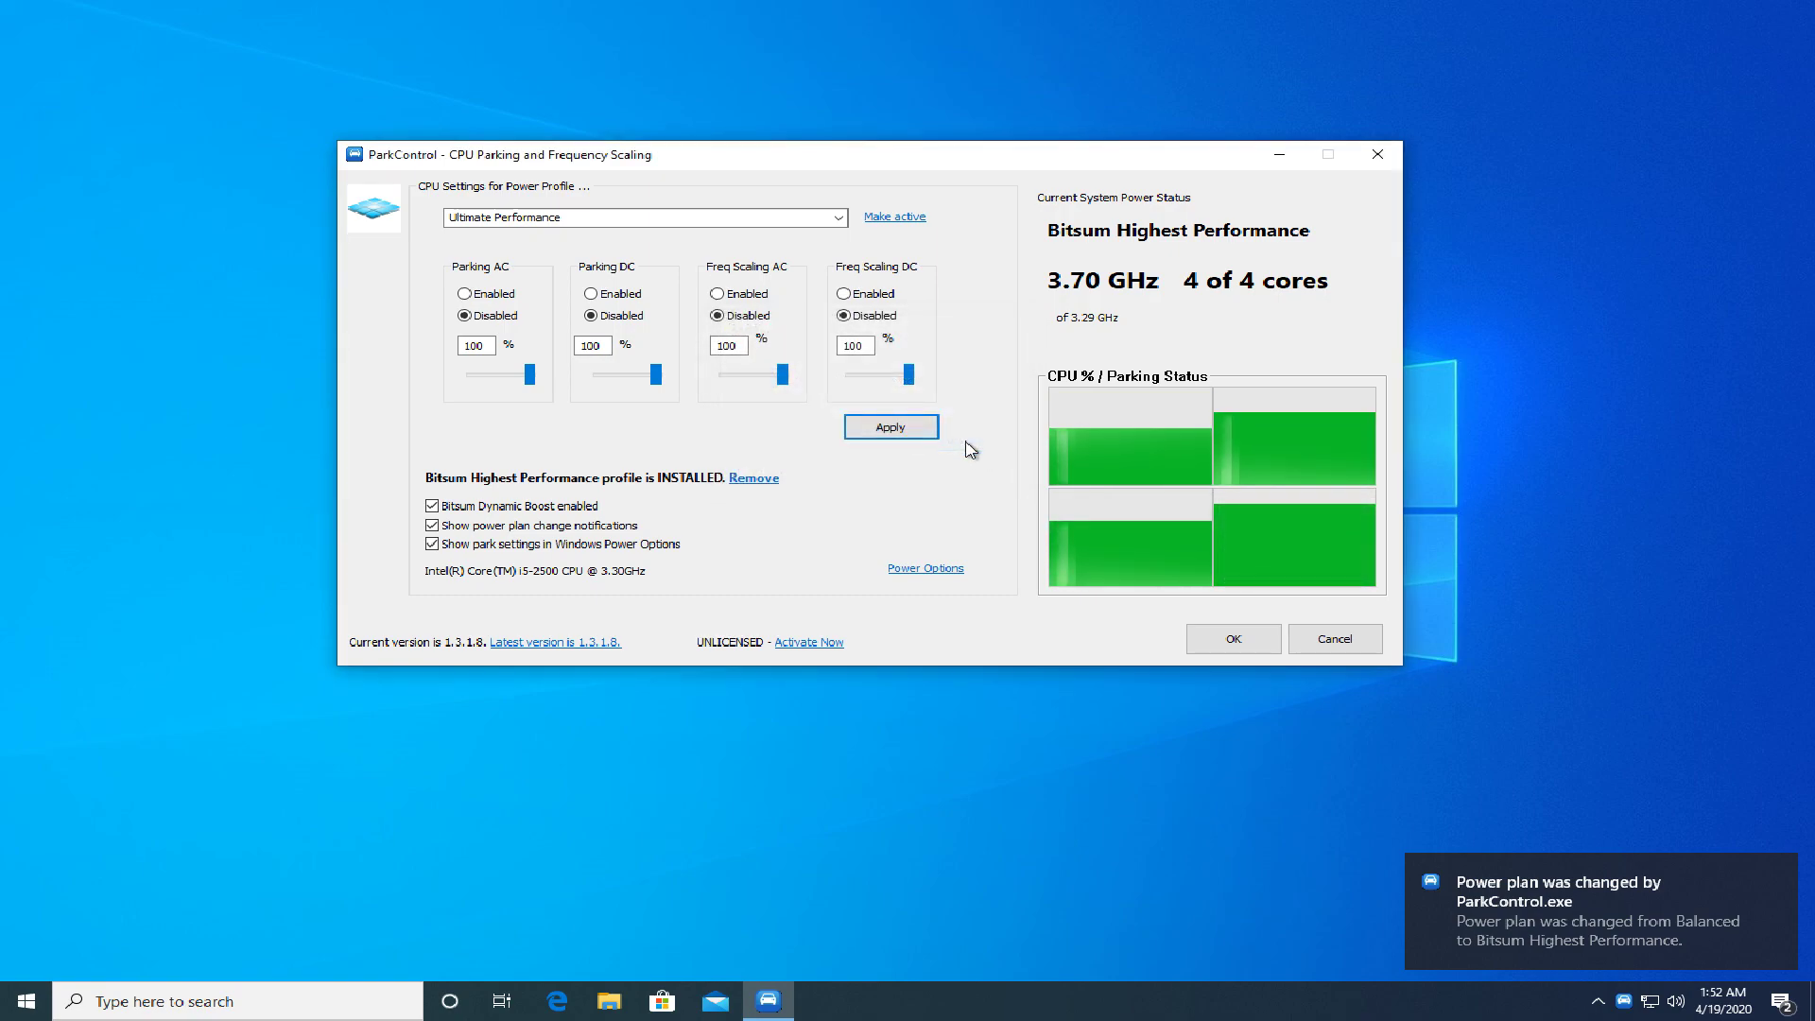
pyautogui.click(1231, 639)
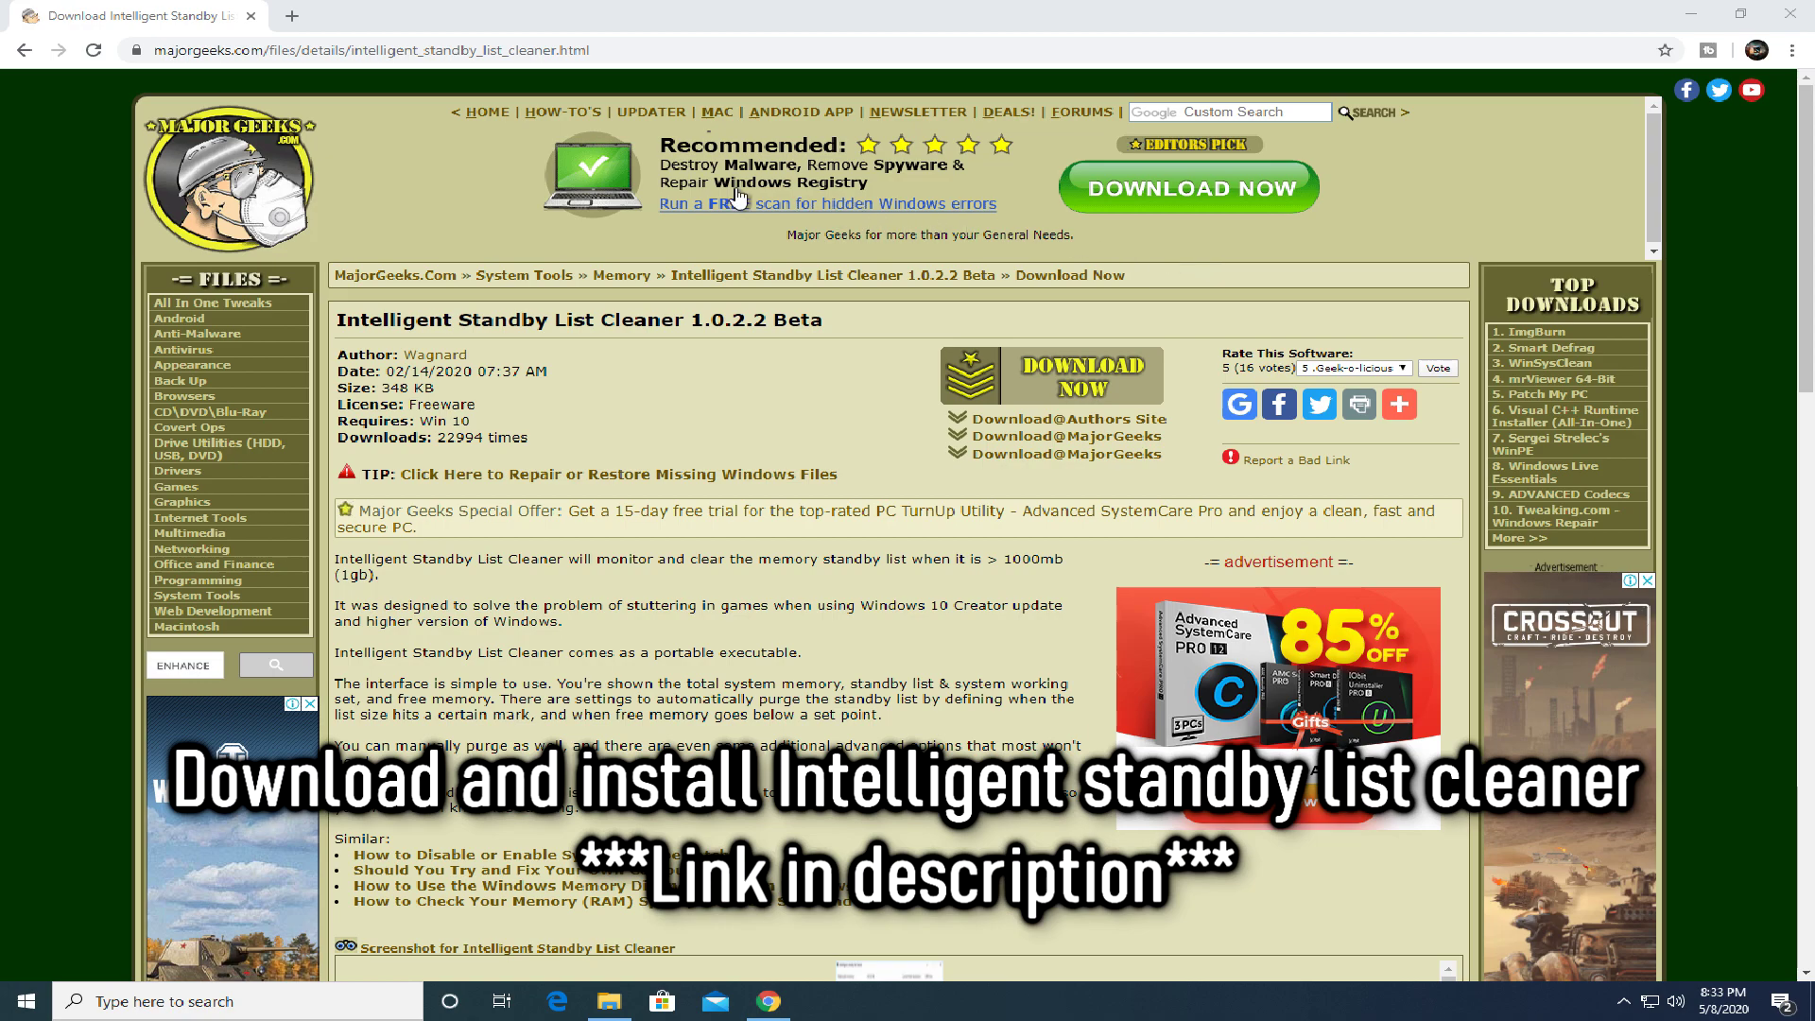
# Step: In Chrome, download Intelligent Standby List Cleaner 1.0.2.2 Beta from its MajorGeeks page
pyautogui.click(558, 50)
pyautogui.moveTo(591, 50); pyautogui.dragTo(156, 50)
pyautogui.press('End')
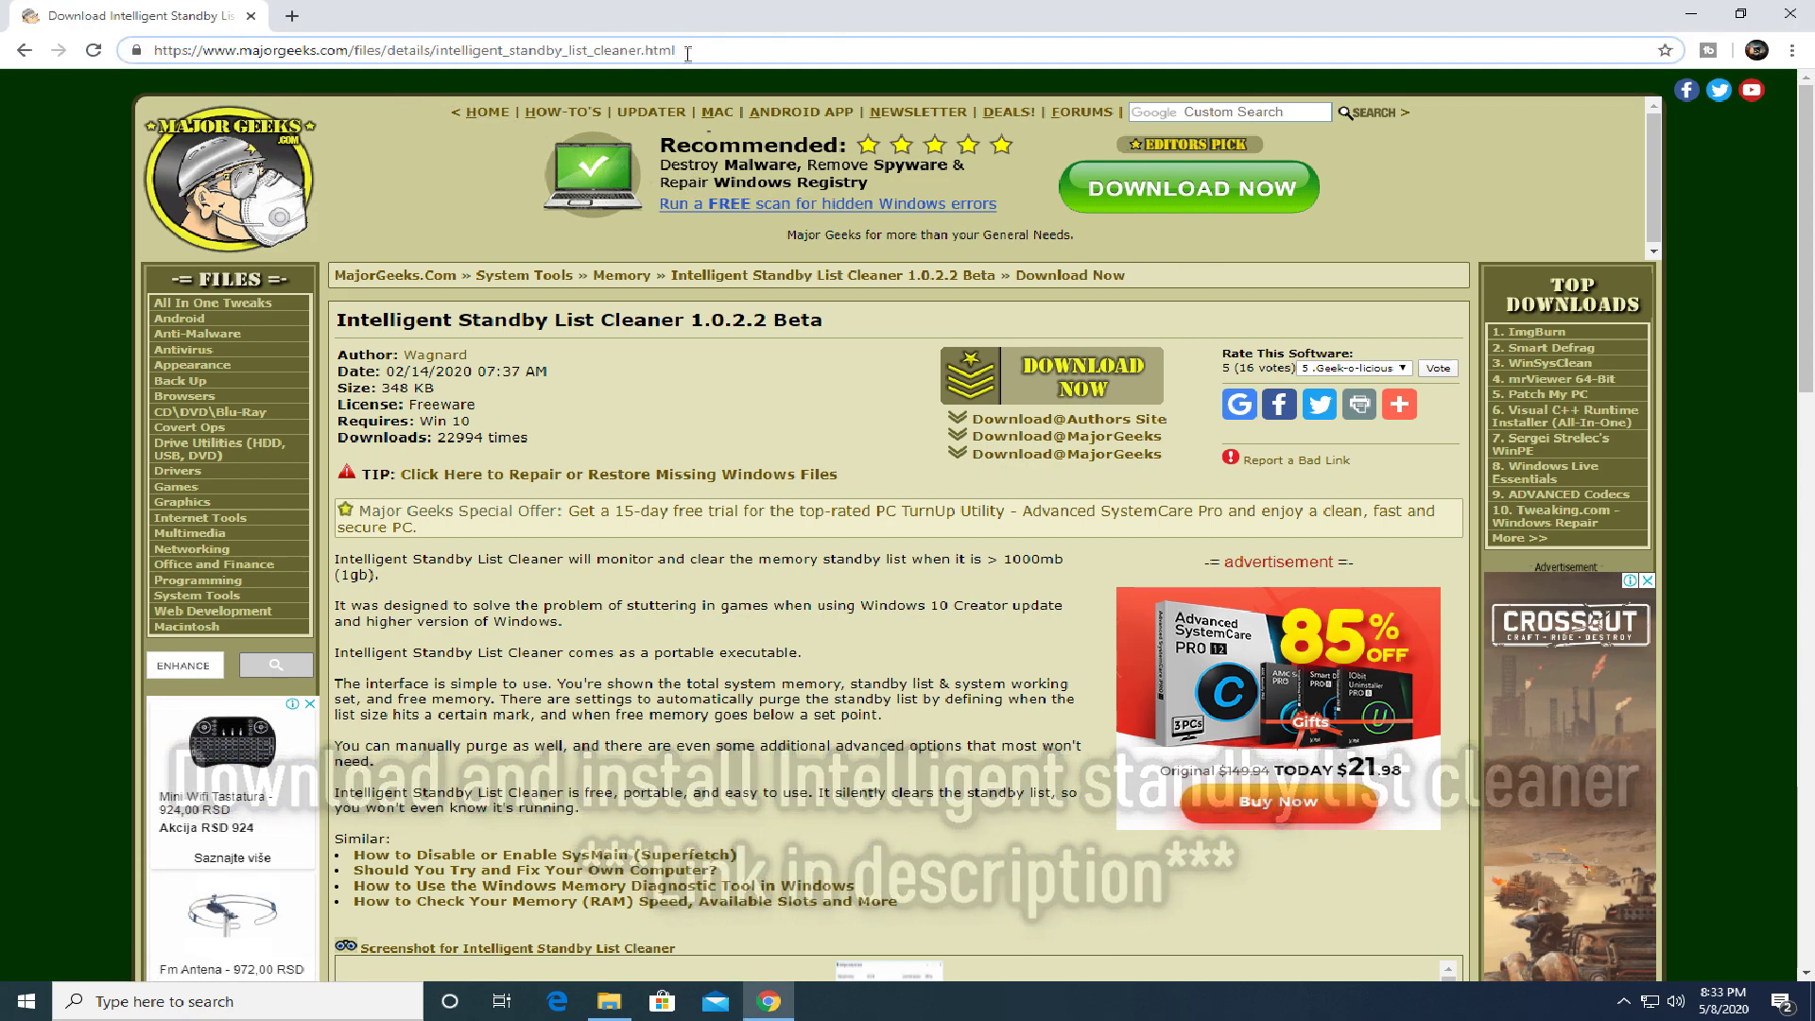
pyautogui.click(1090, 383)
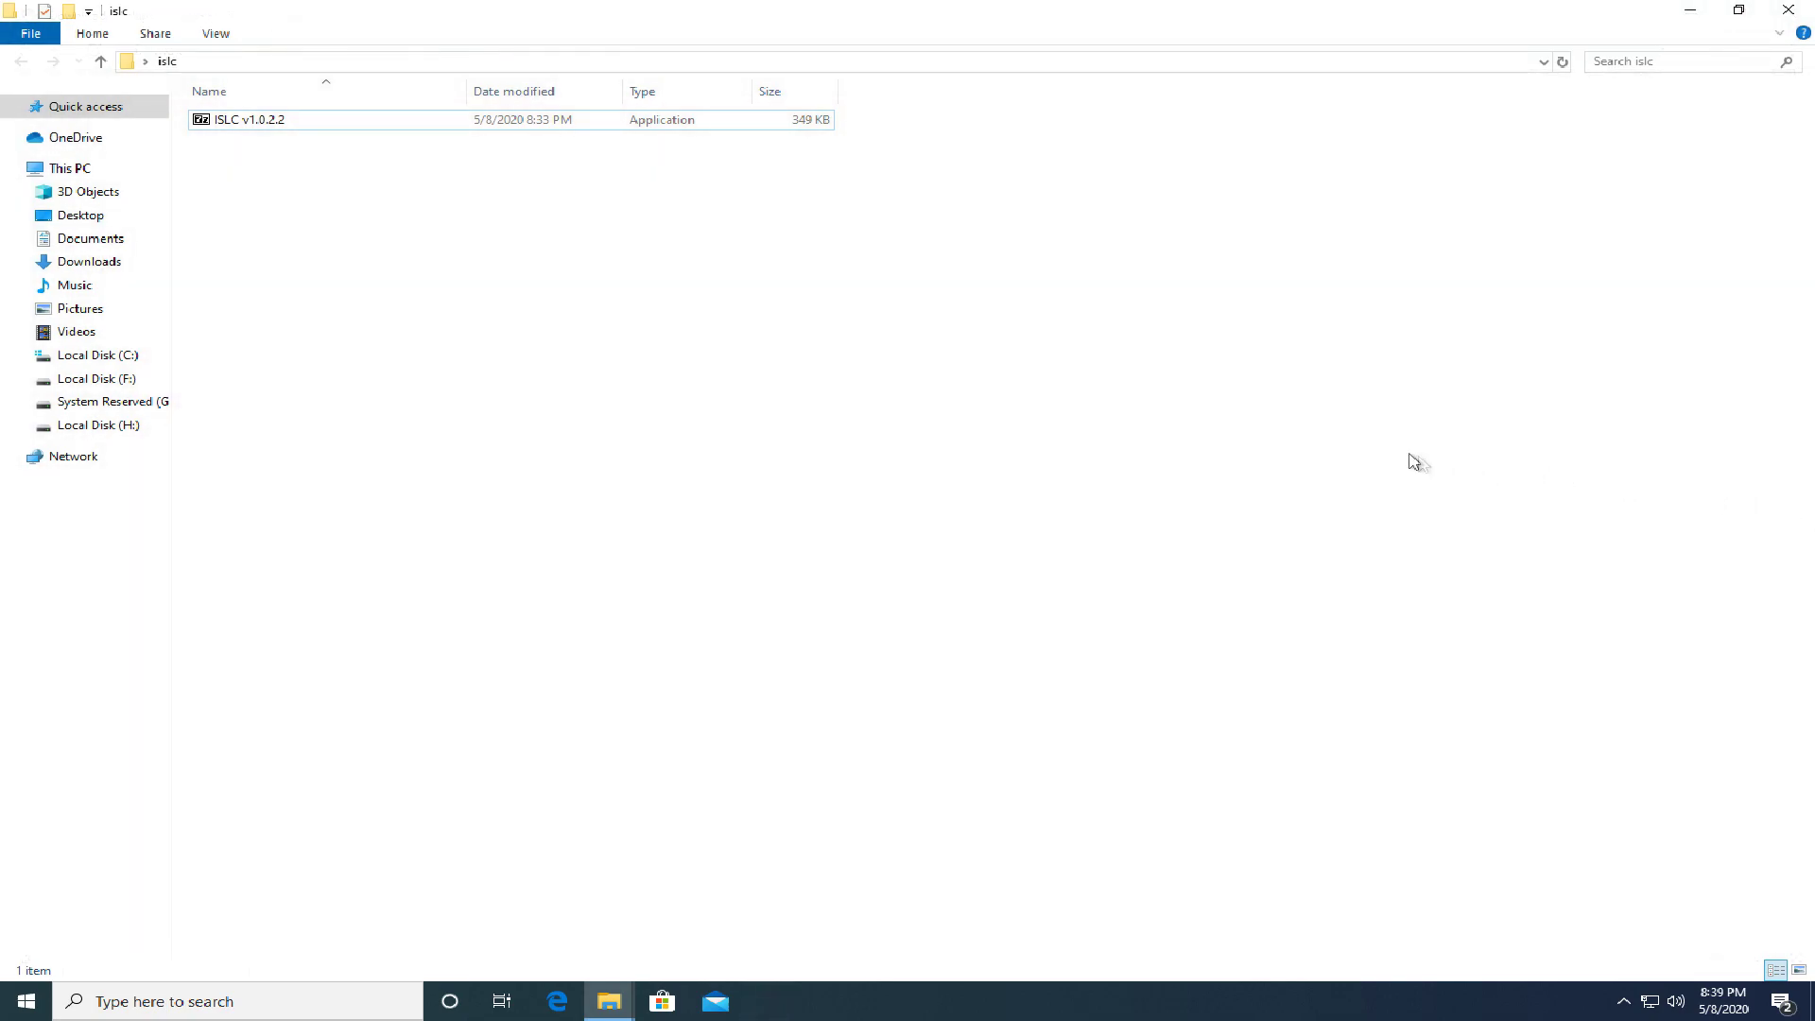
# Step: In File Explorer, extract the ISLC v1.0.2.2 self-extracting archive into the islc folder and open the extracted folder
pyautogui.click(267, 123)
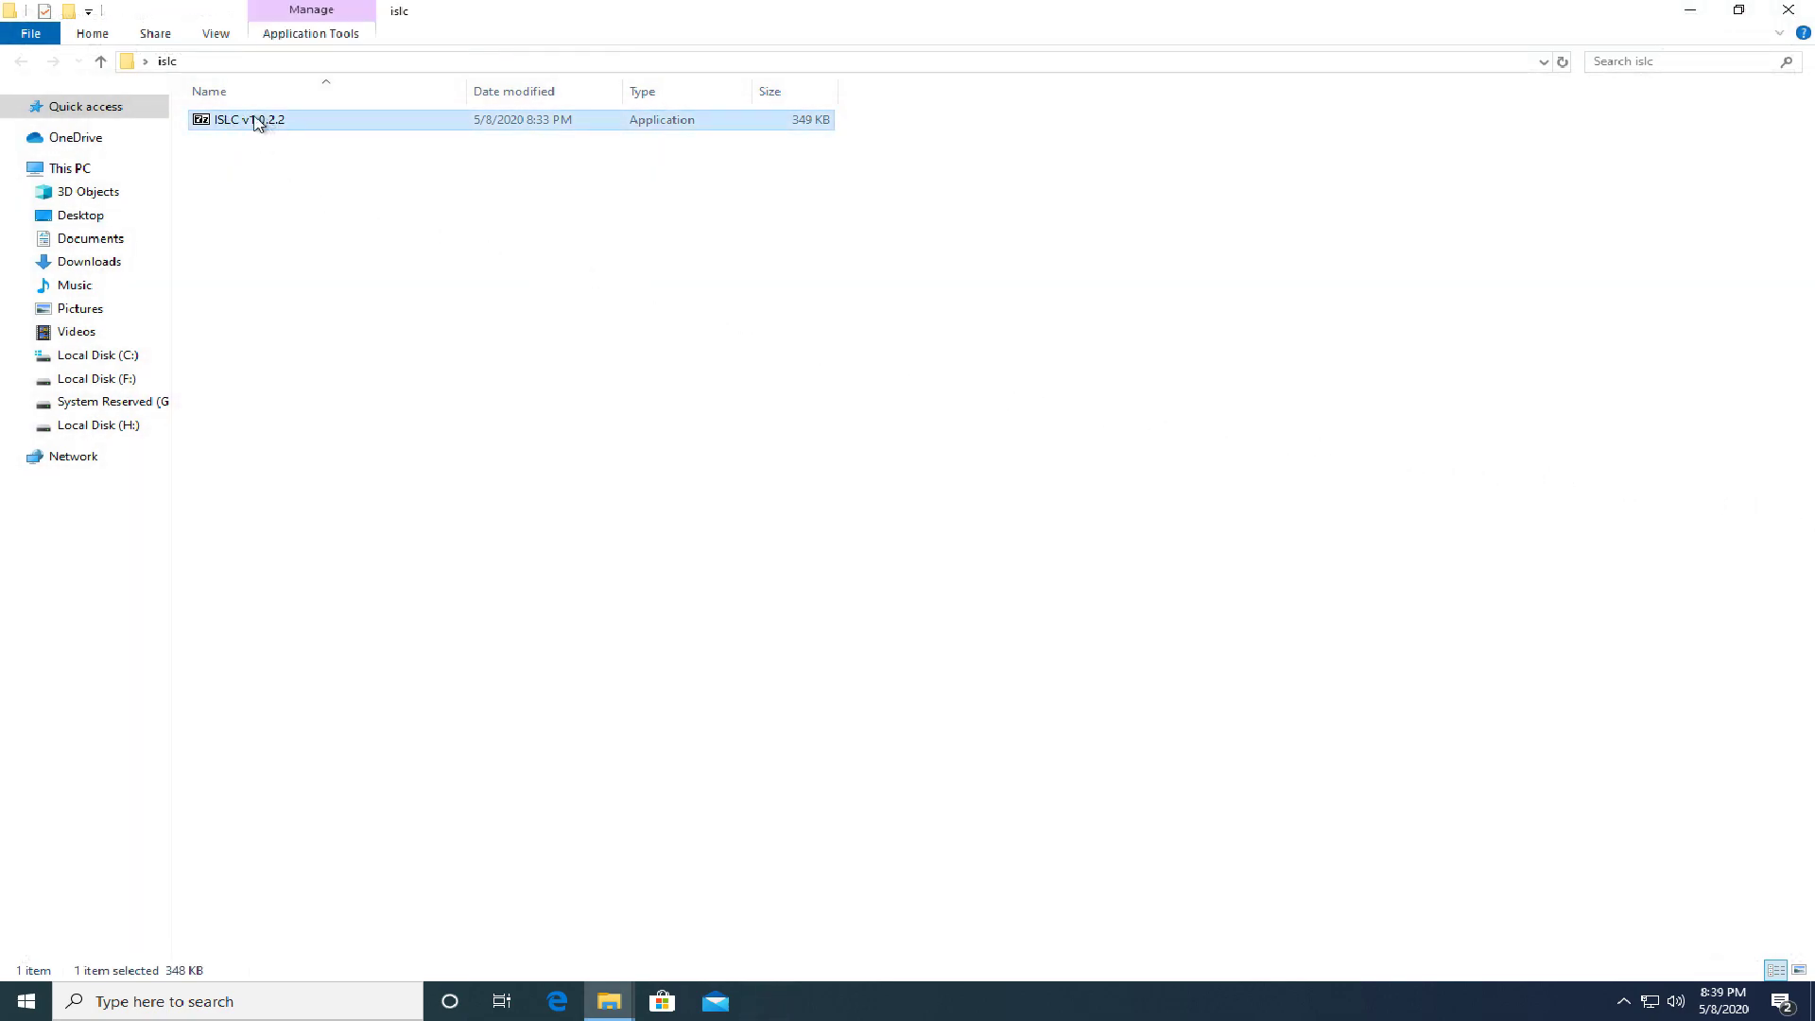
pyautogui.rightClick(240, 121)
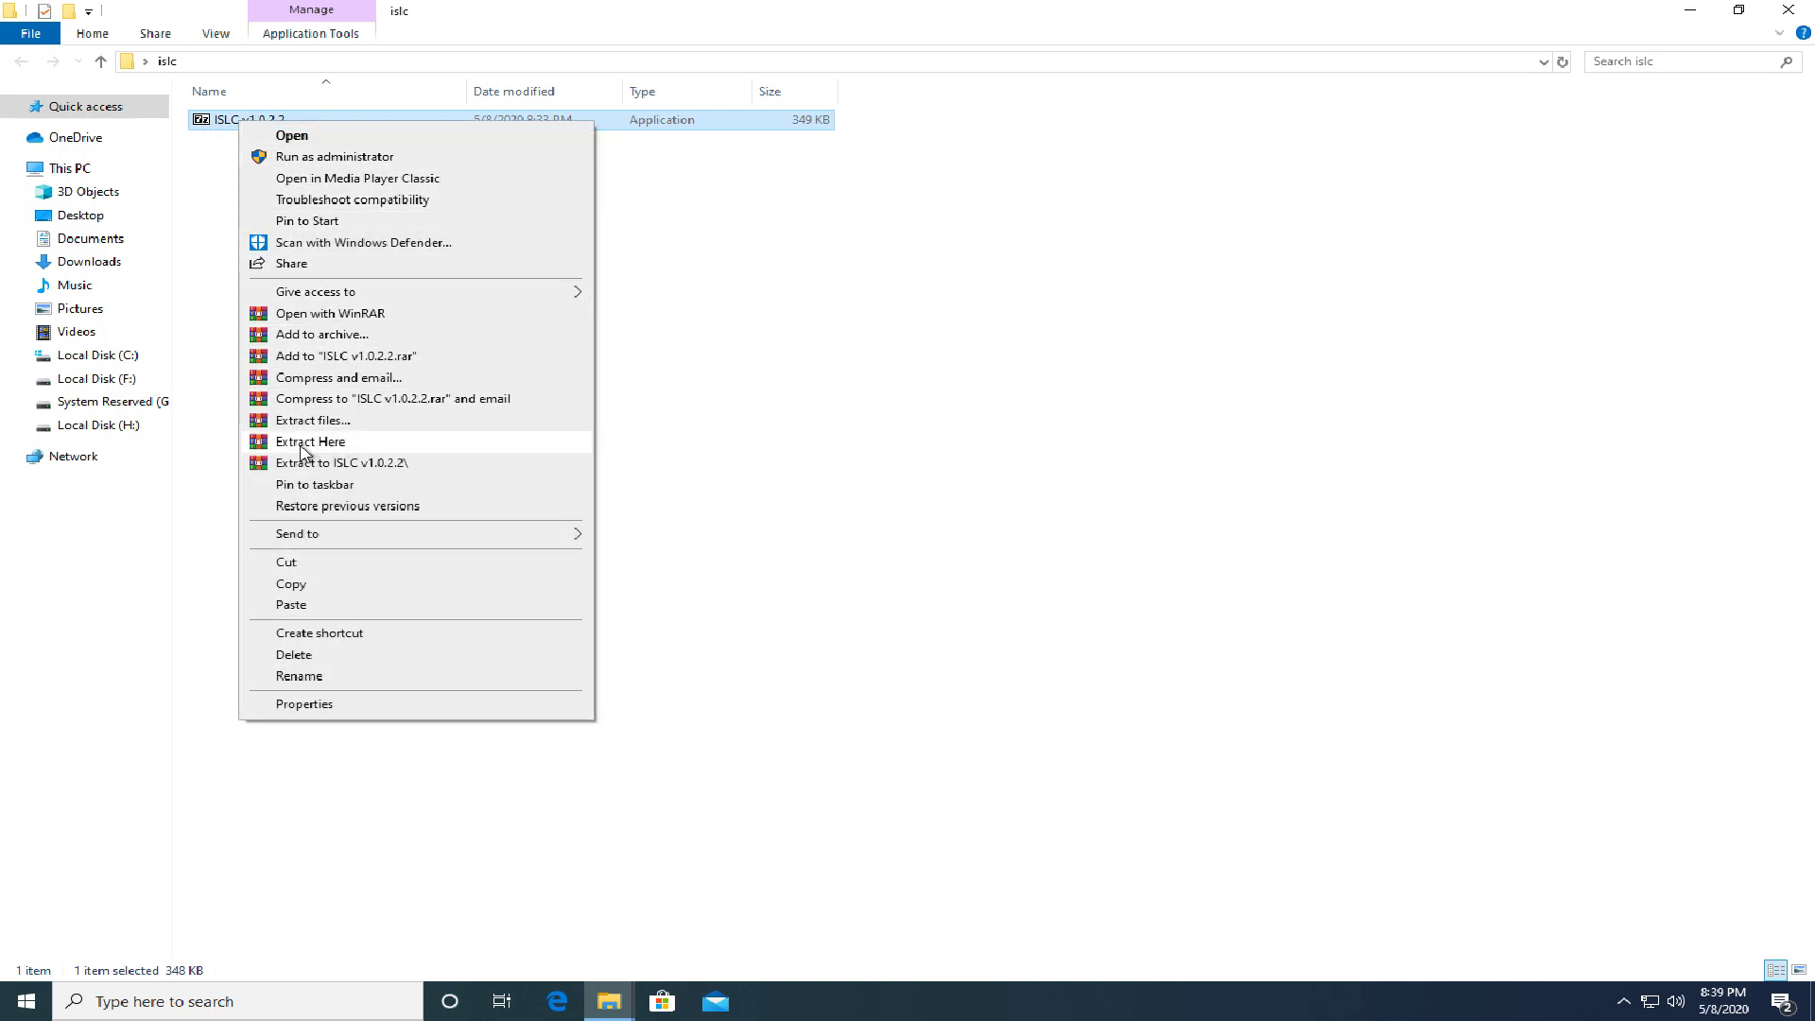
pyautogui.click(342, 442)
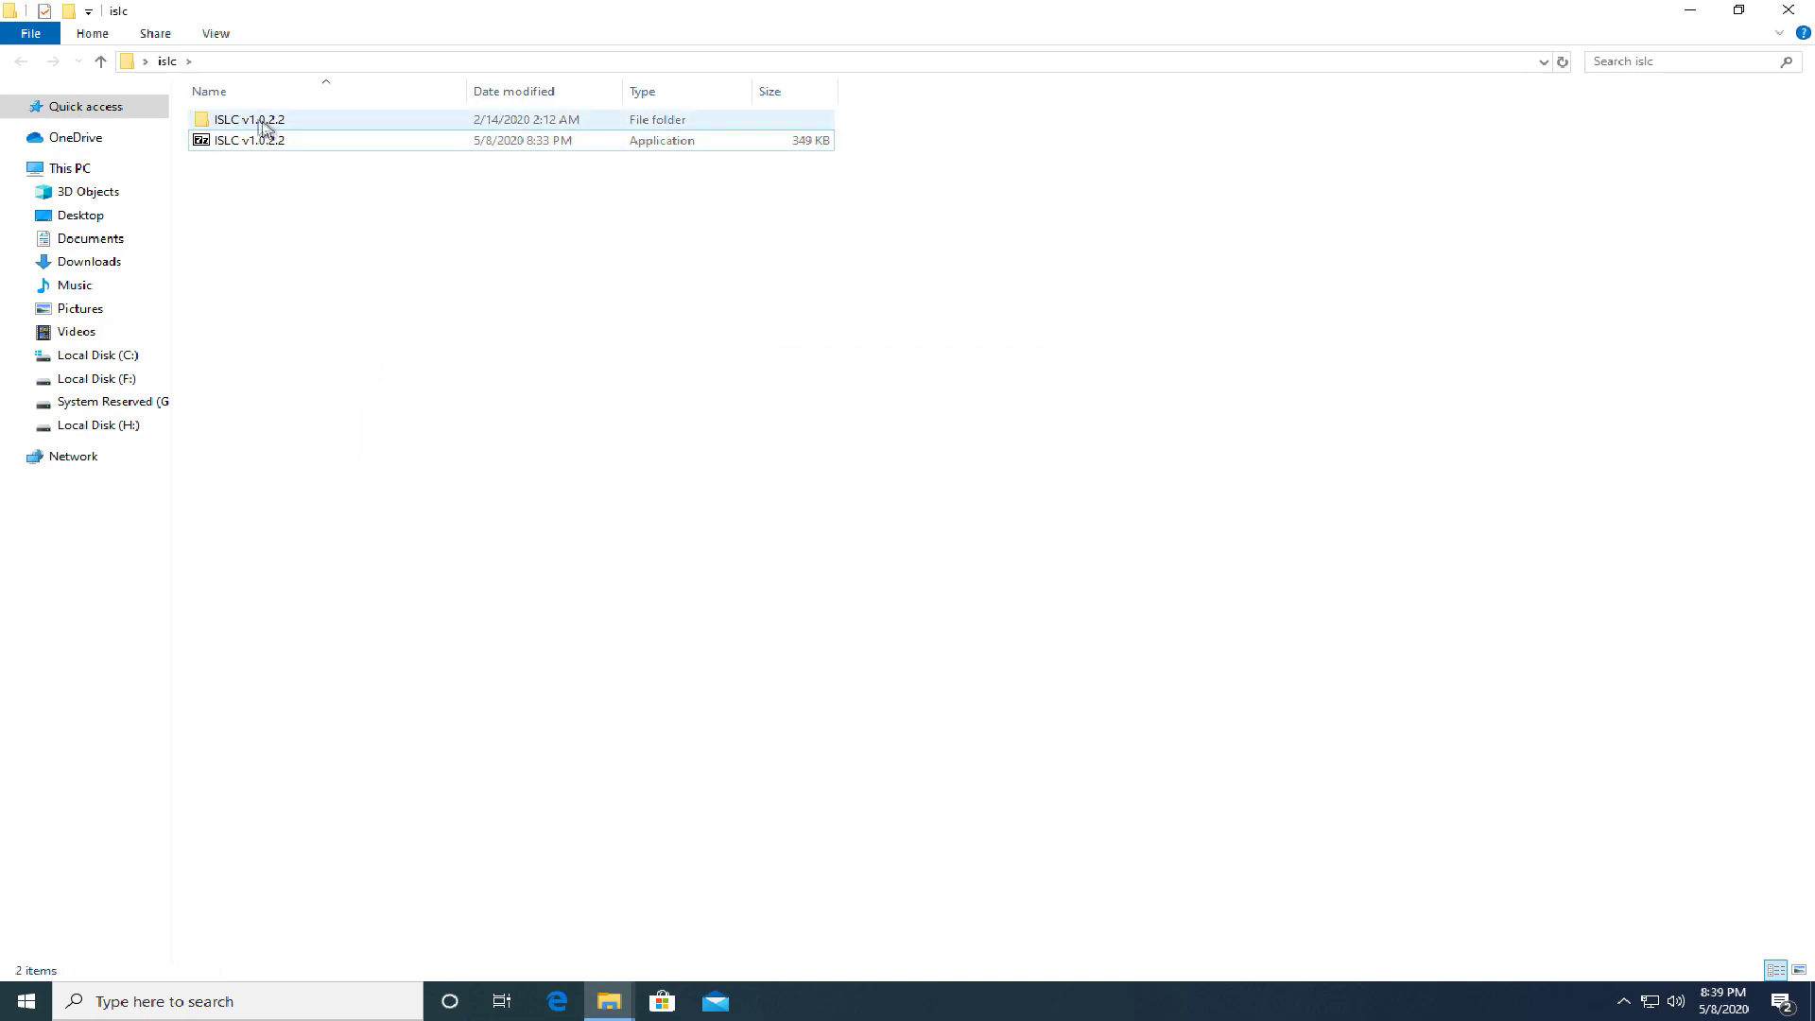
pyautogui.click(243, 119)
pyautogui.doubleClick(265, 124)
pyautogui.moveTo(259, 248); pyautogui.dragTo(275, 179)
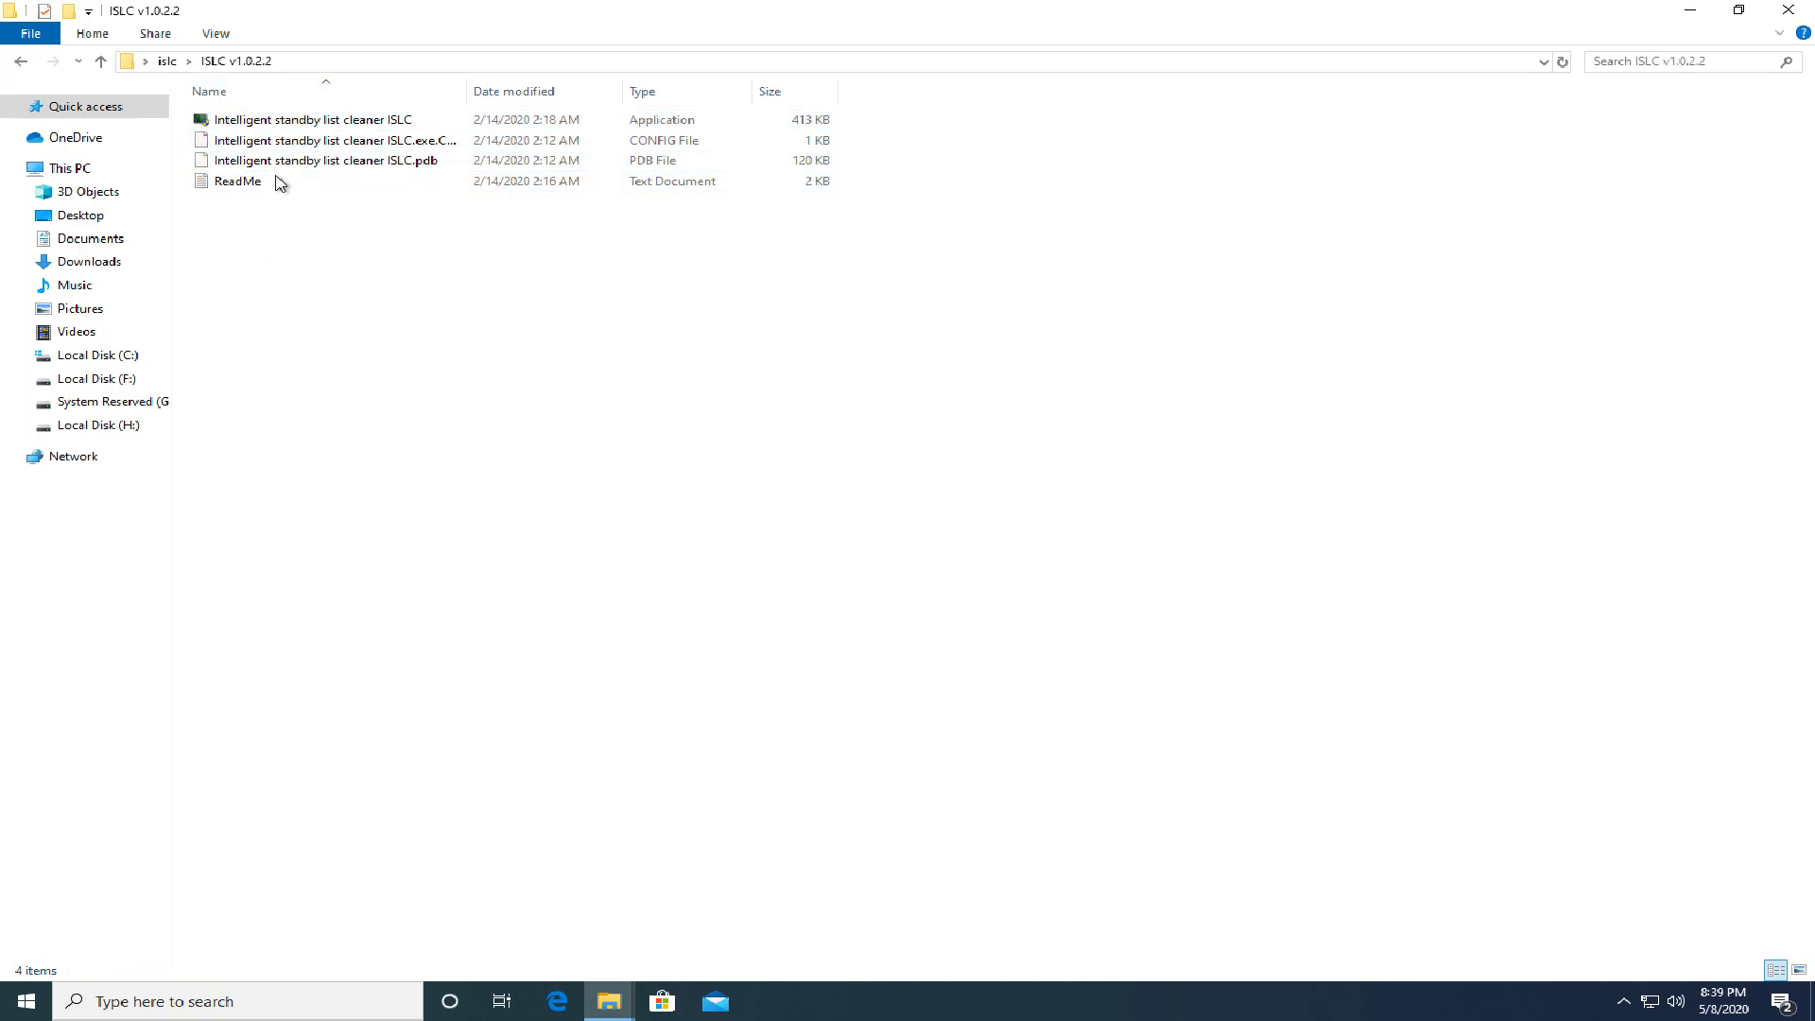
# Step: Run the Intelligent standby list cleaner ISLC application as administrator and close the folder window
pyautogui.click(300, 126)
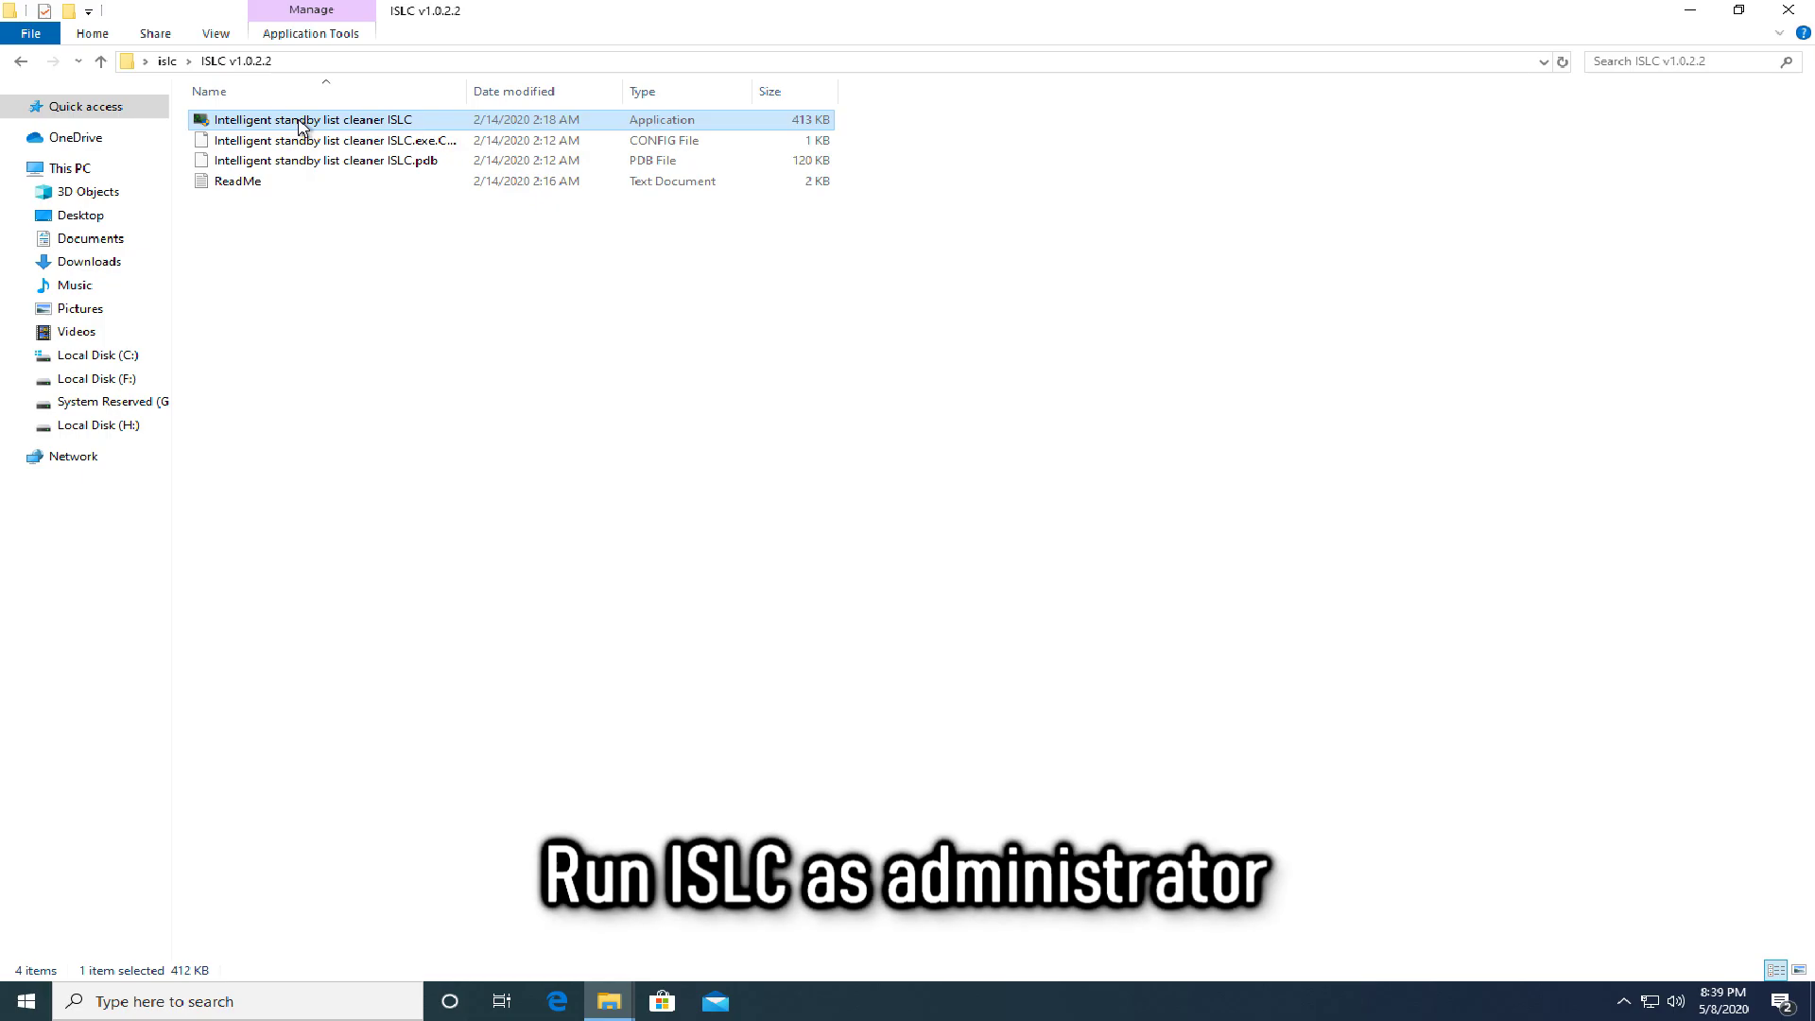
pyautogui.click(1789, 9)
pyautogui.moveTo(537, 117); pyautogui.dragTo(471, 32)
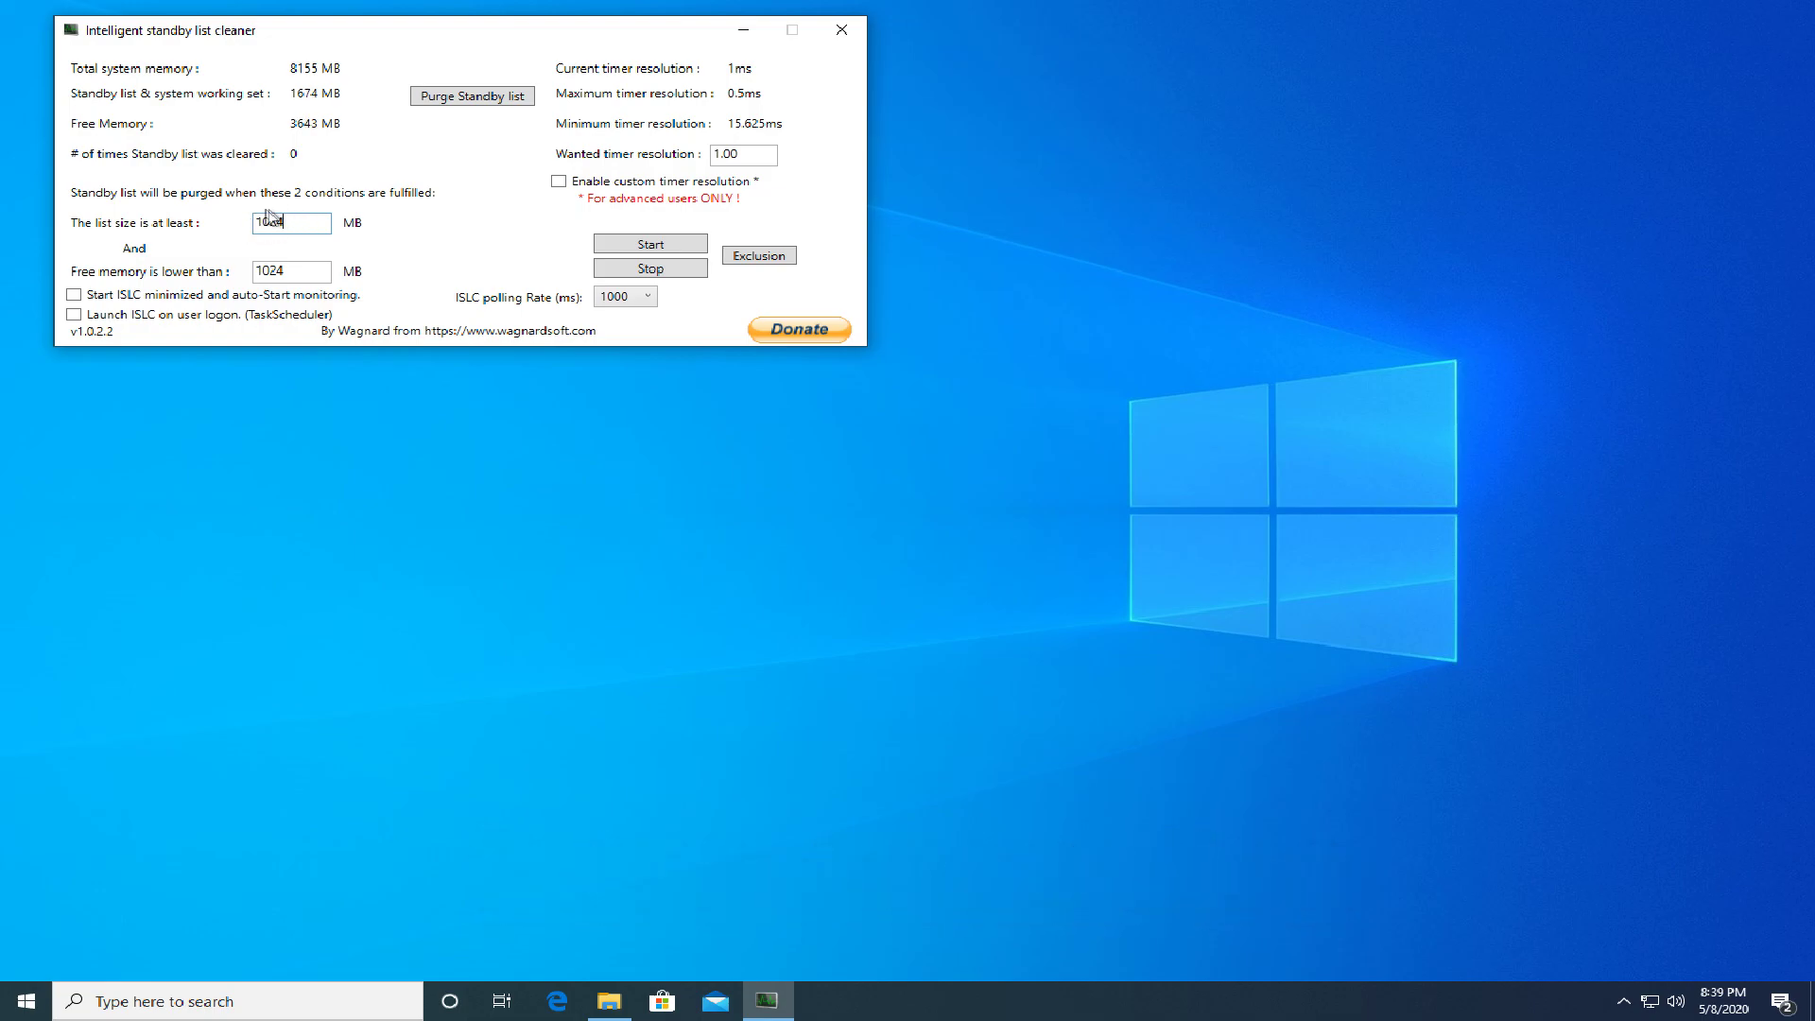
# Step: Set the free memory threshold to 4096 MB and enable minimized start with auto-start monitoring and launch on user logon
pyautogui.click(304, 268)
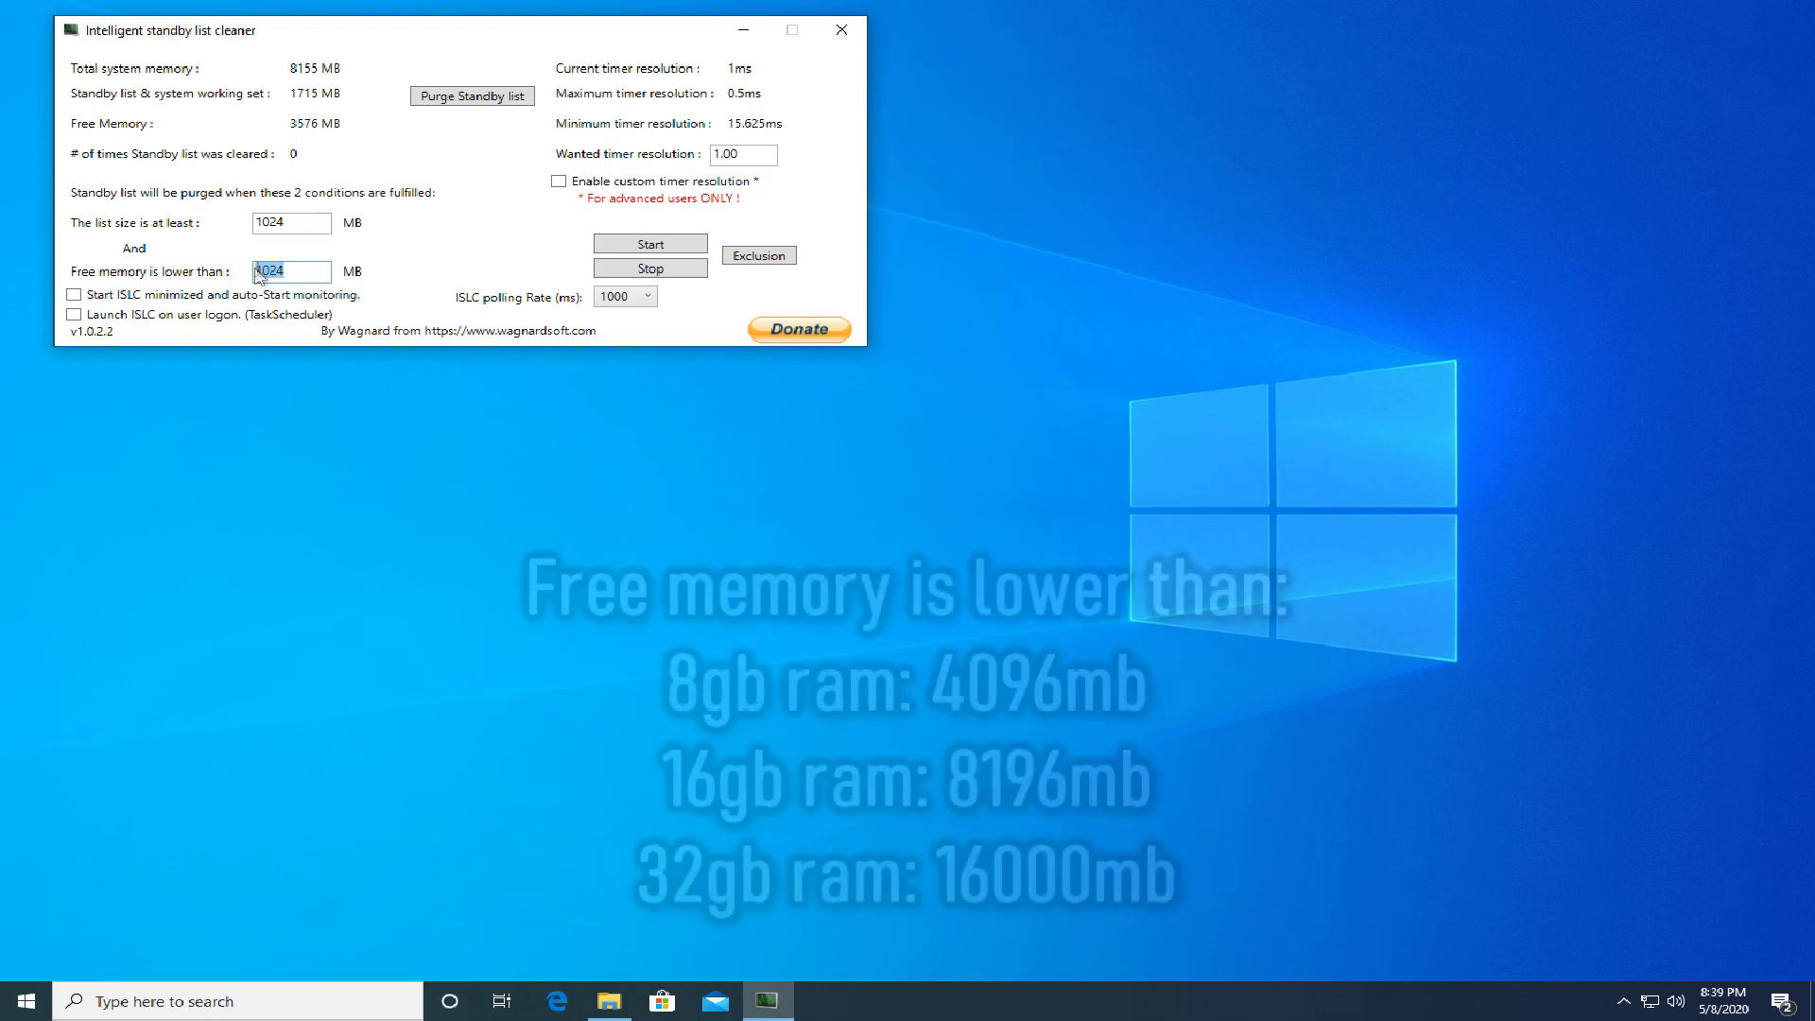
pyautogui.doubleClick(290, 270)
pyautogui.click(291, 271)
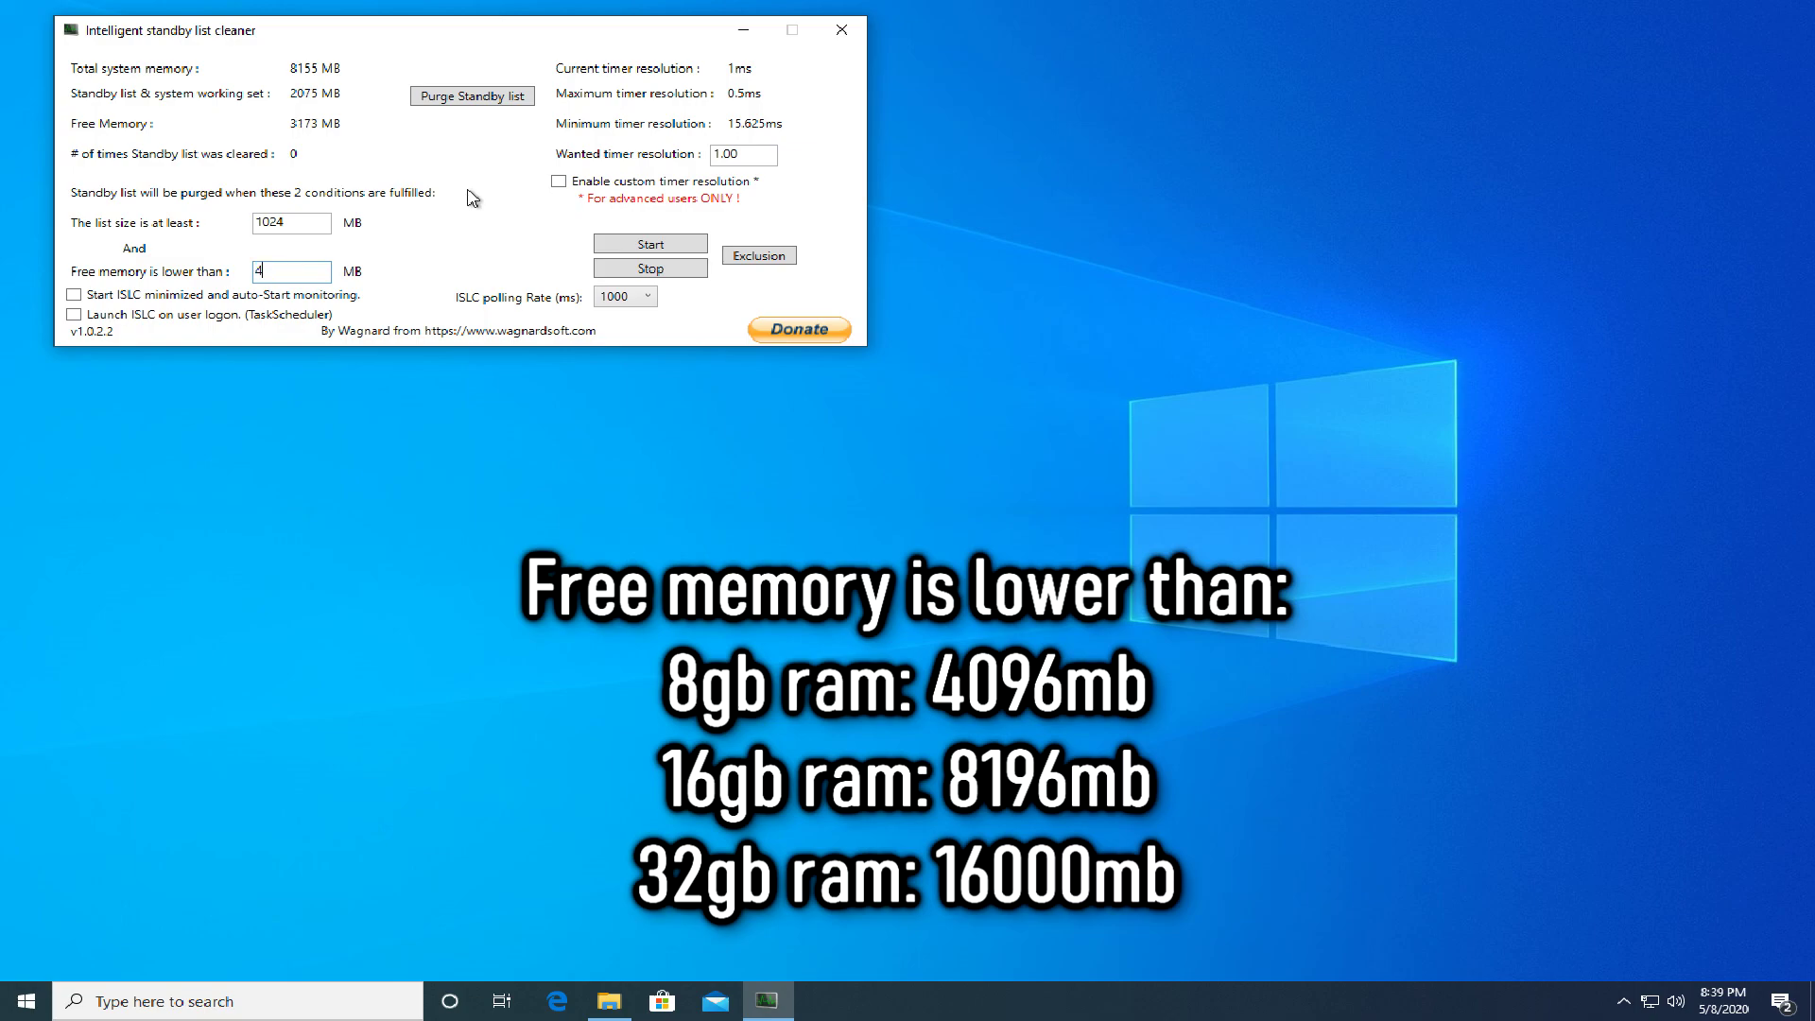
pyautogui.write('096')
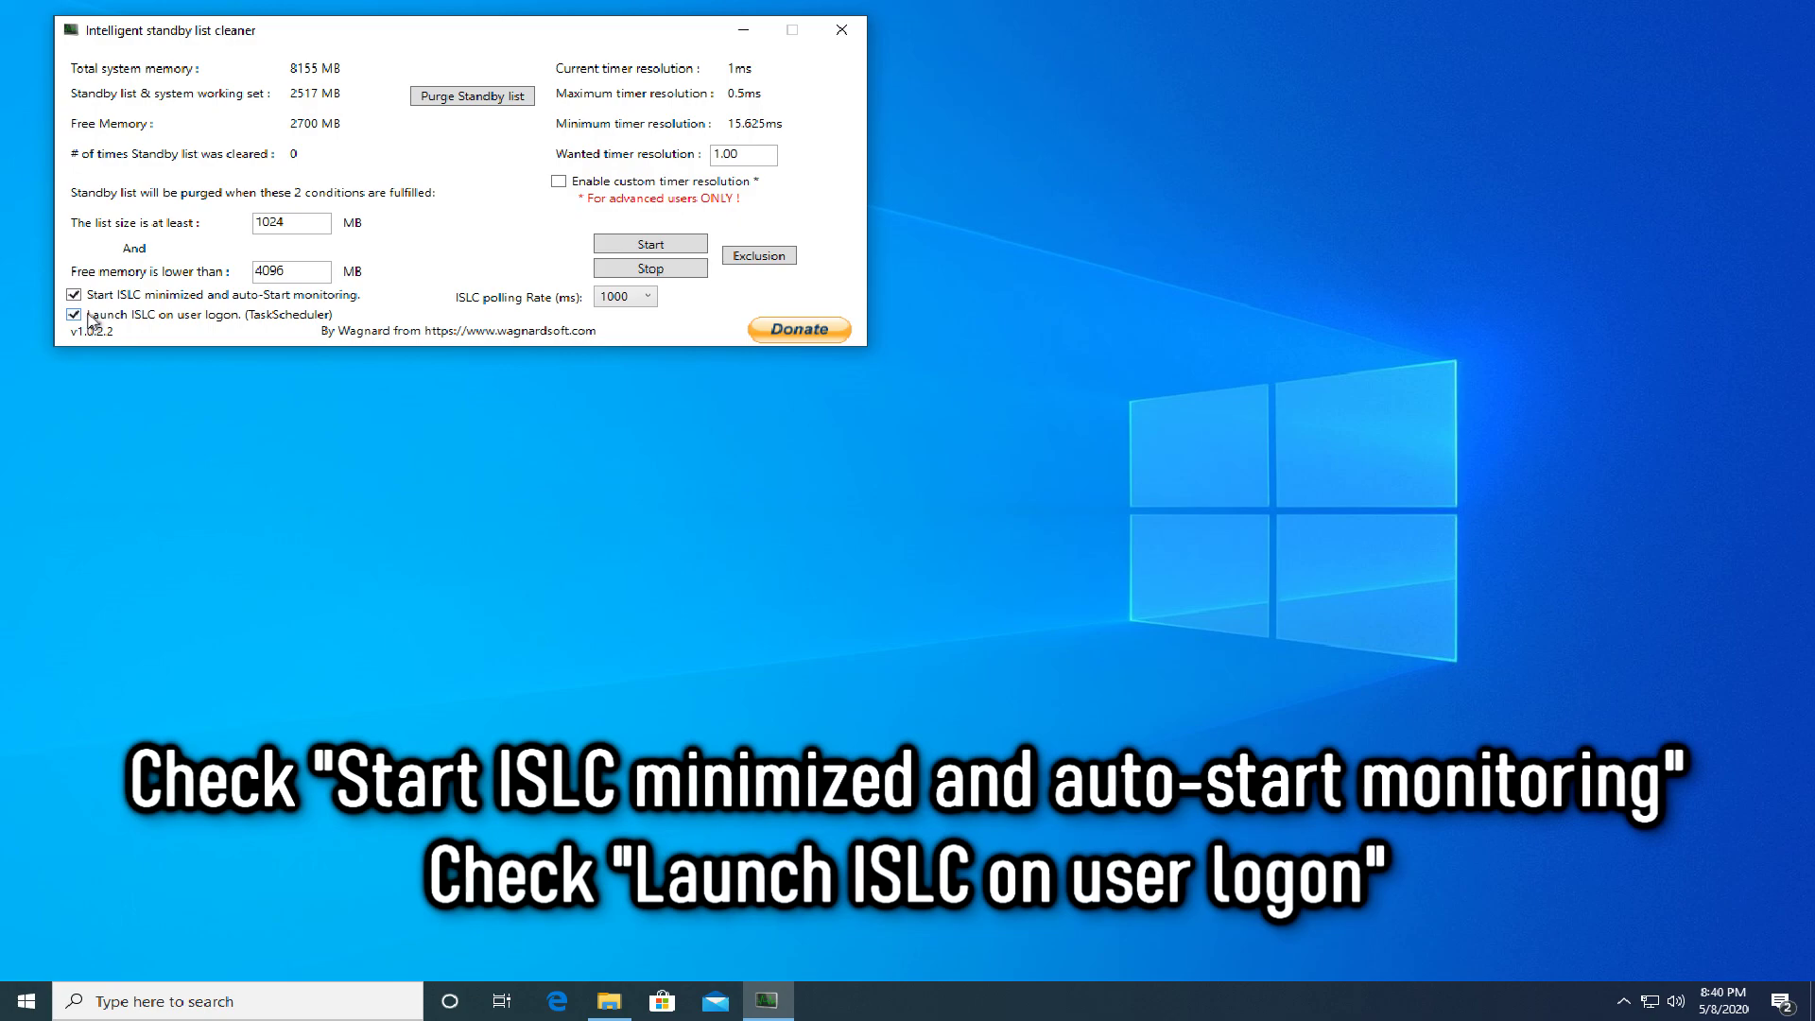
# Step: Enable the custom timer resolution and set the wanted timer resolution to 0.50
pyautogui.click(558, 182)
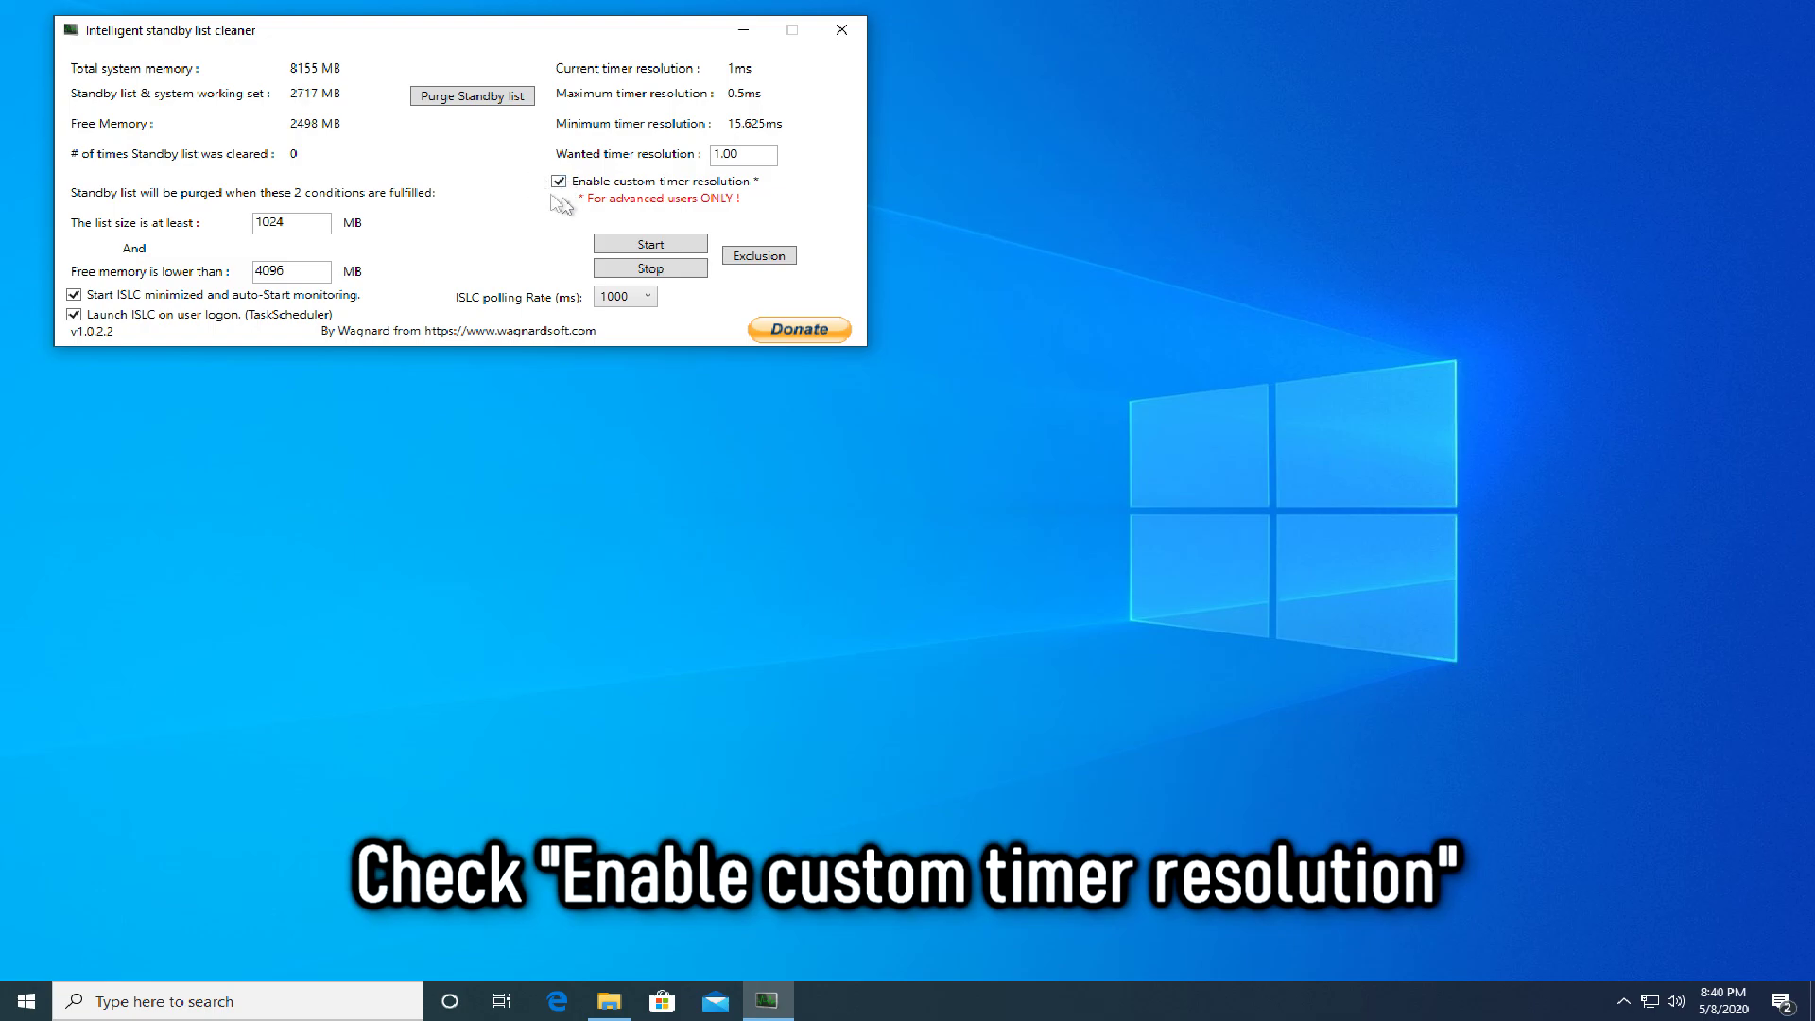
pyautogui.press('Tab')
pyautogui.write('0')
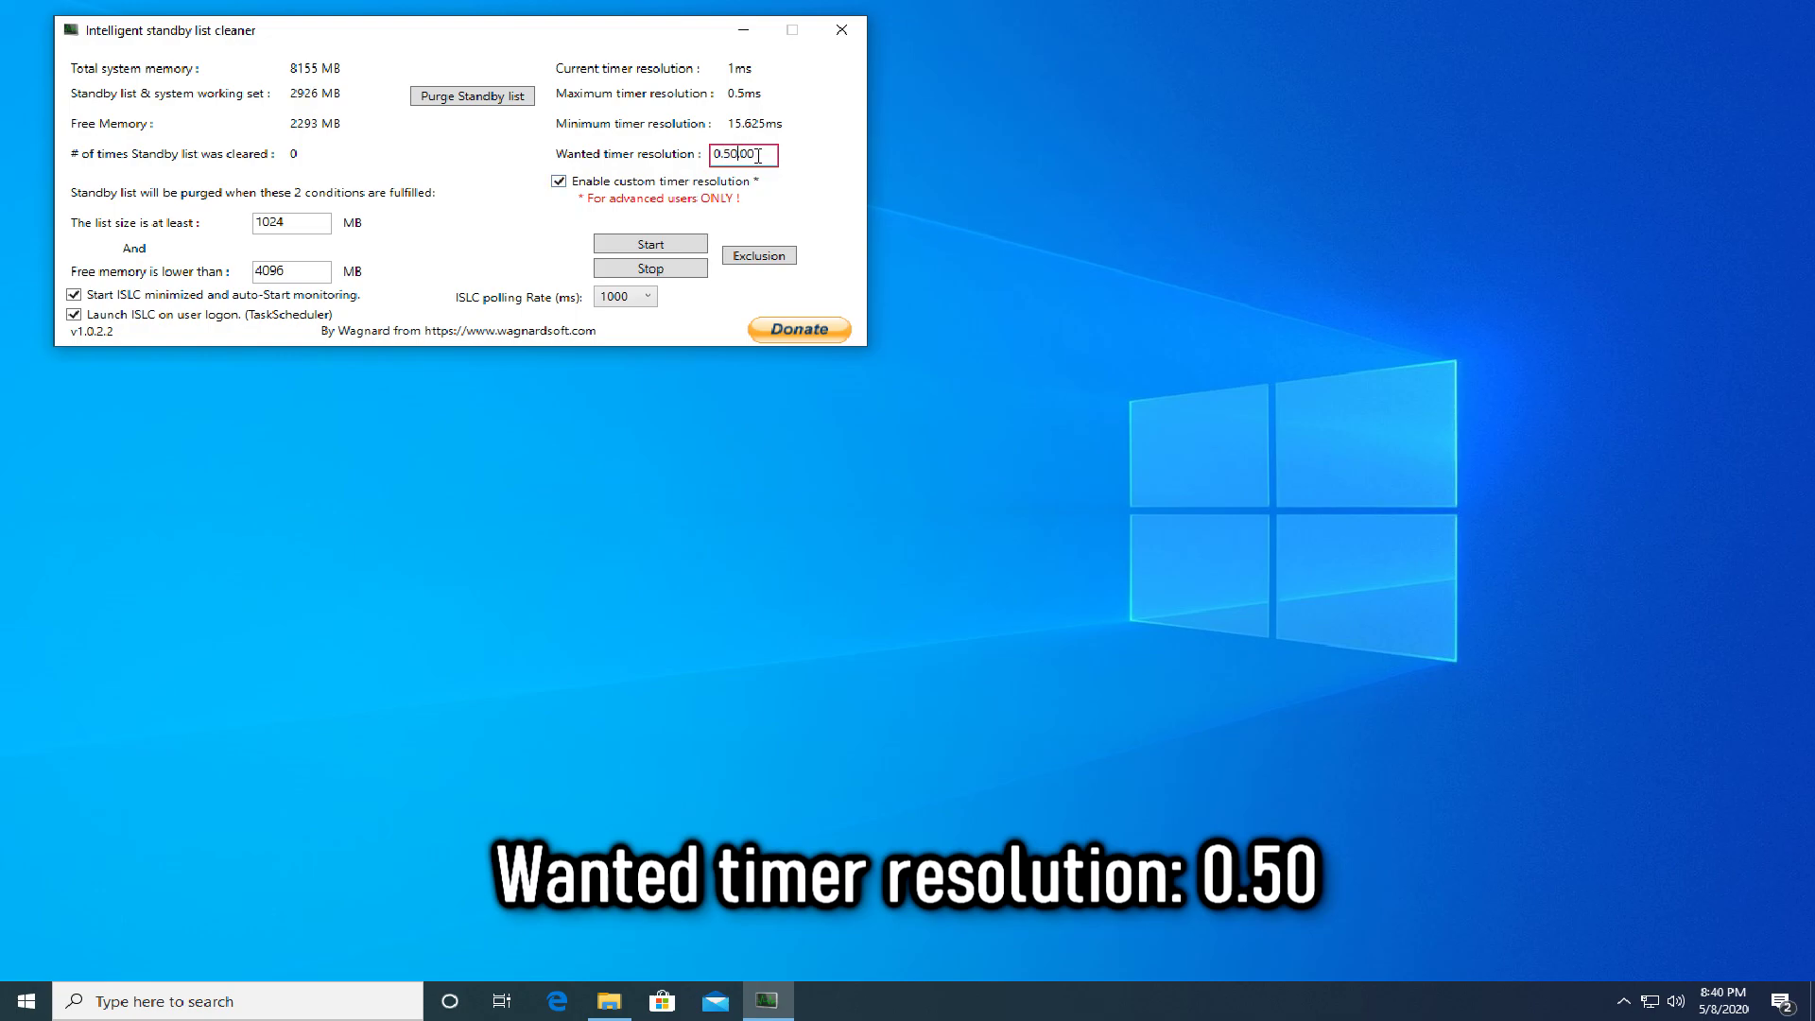
pyautogui.press('Delete')
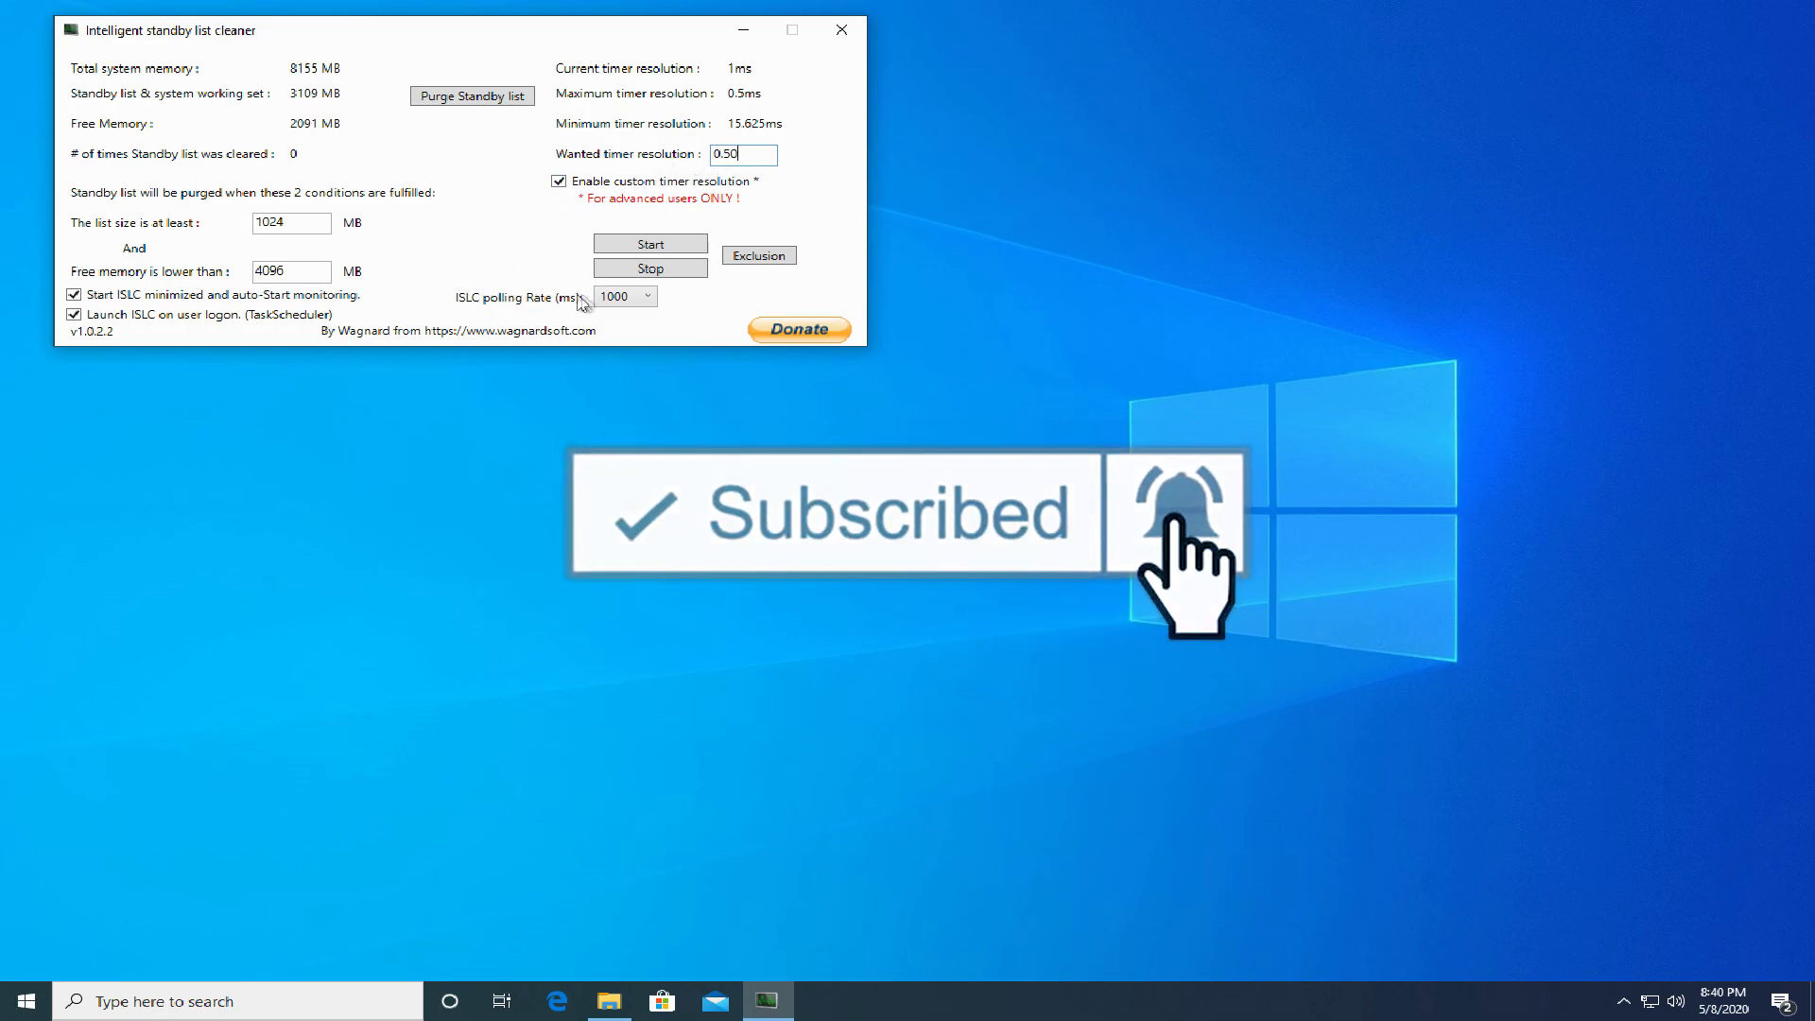
# Step: Set the ISLC polling rate to 10000 ms, start monitoring and minimize the cleaner
pyautogui.click(616, 297)
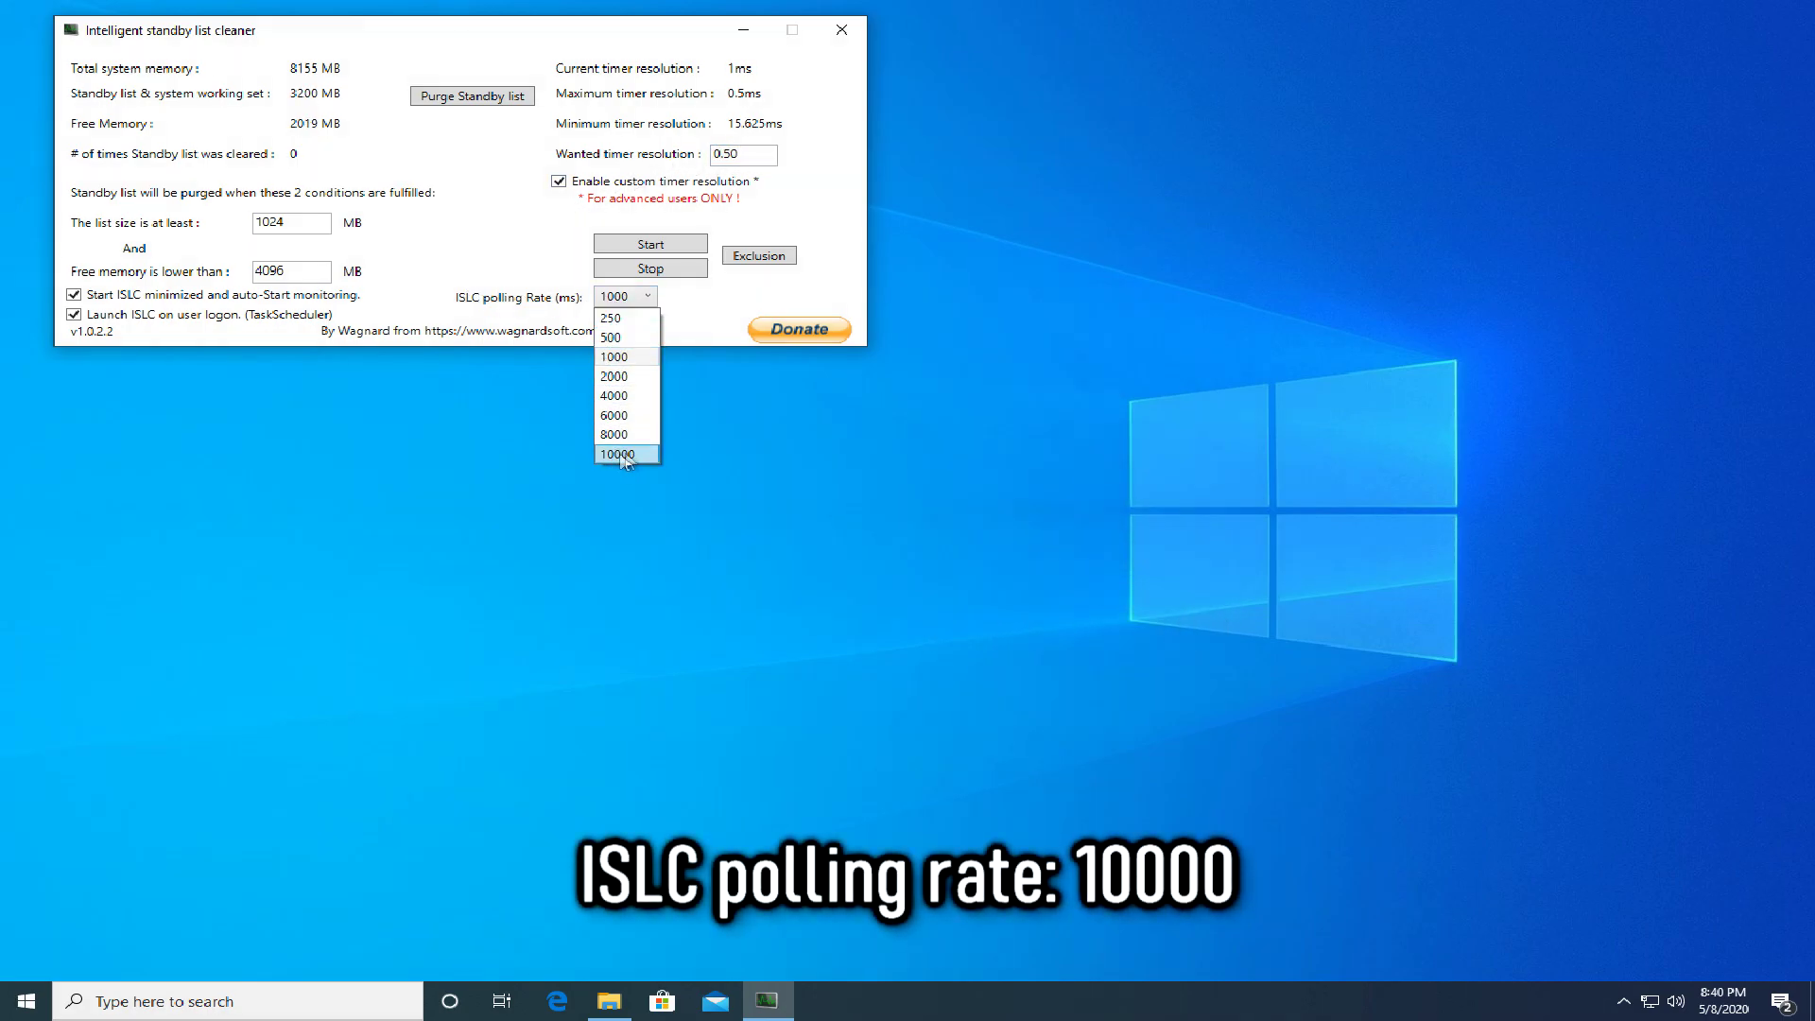
pyautogui.click(634, 457)
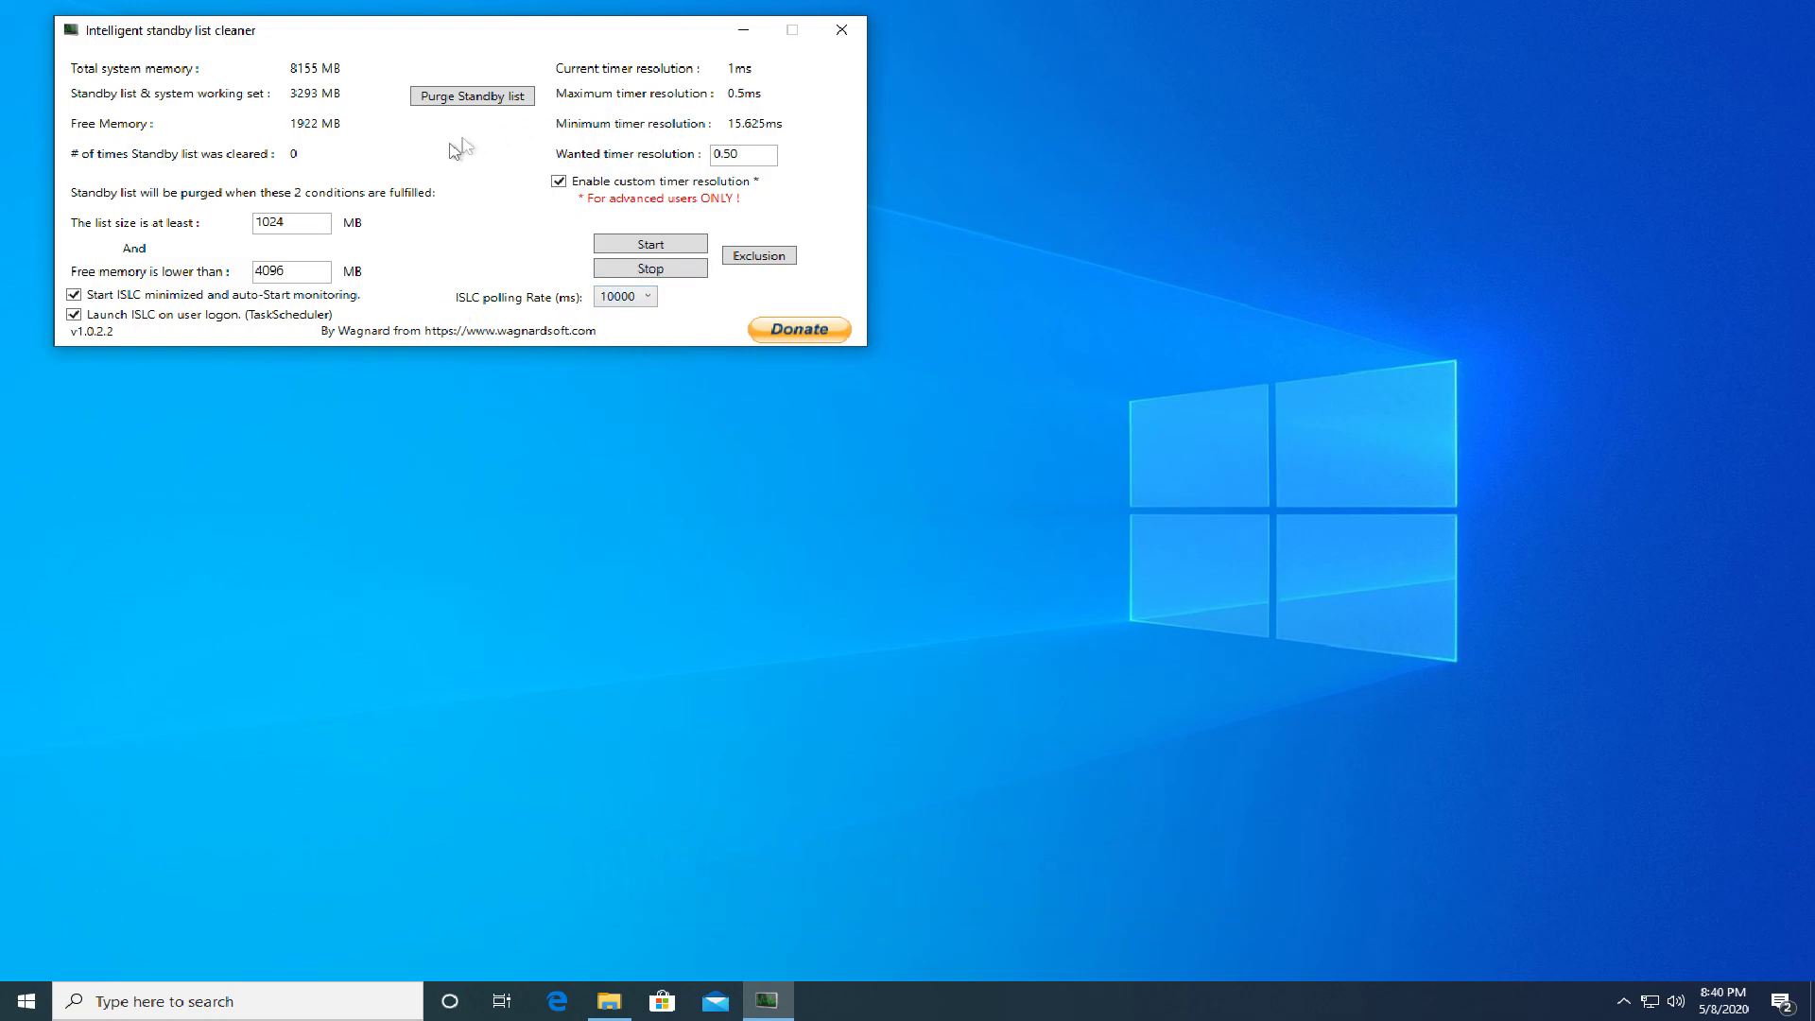
pyautogui.click(650, 246)
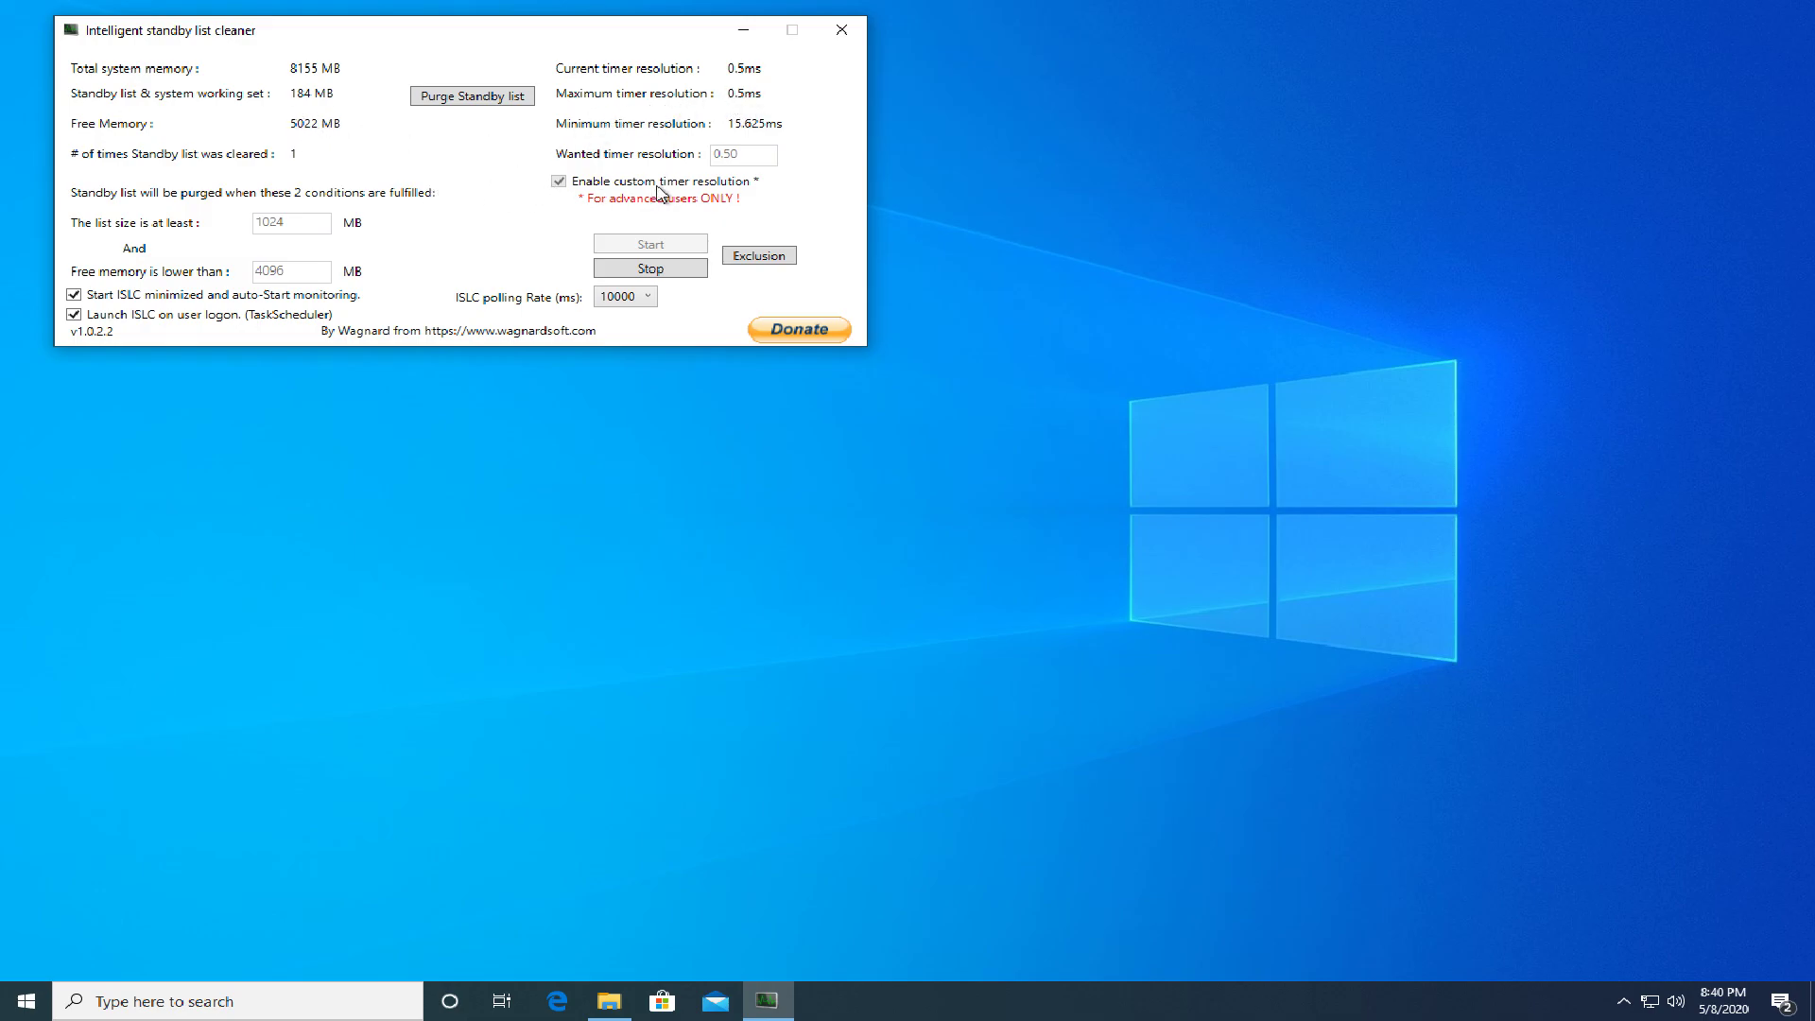
pyautogui.click(745, 31)
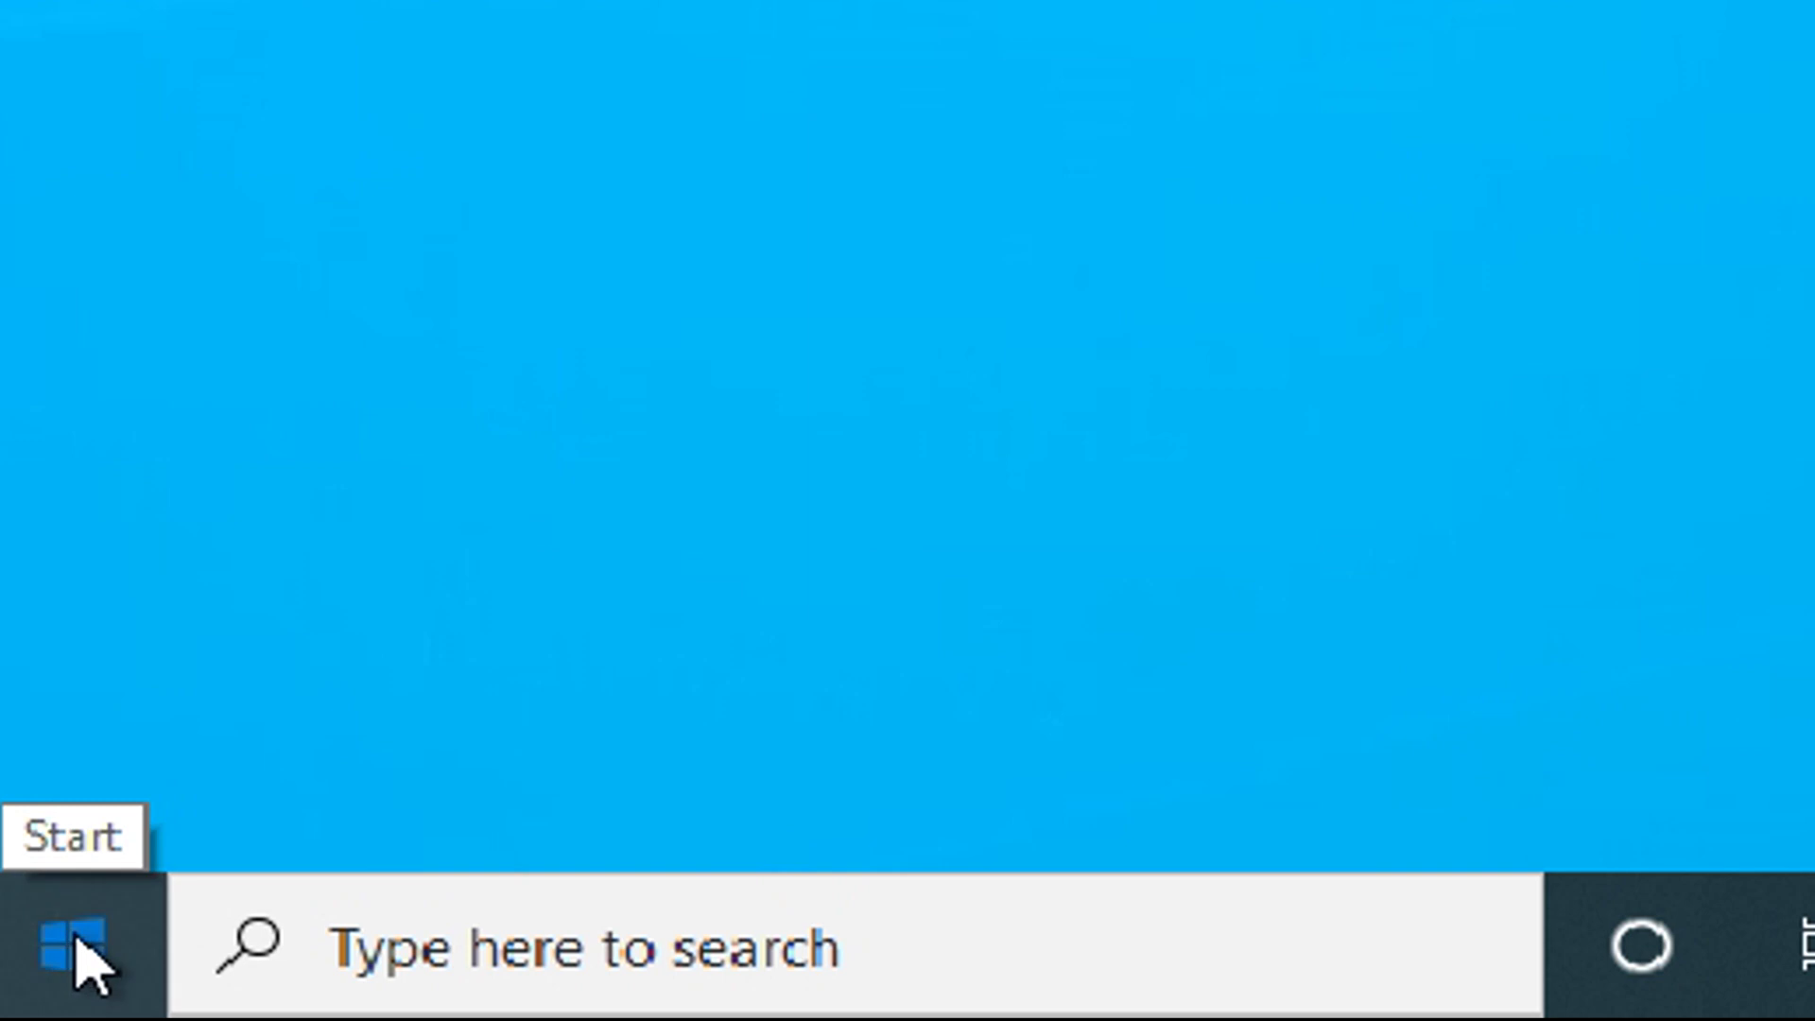
# Step: In Windows Settings, turn off all Focus assist automatic rules and the missed-notifications summary, and close Settings
pyautogui.click(90, 965)
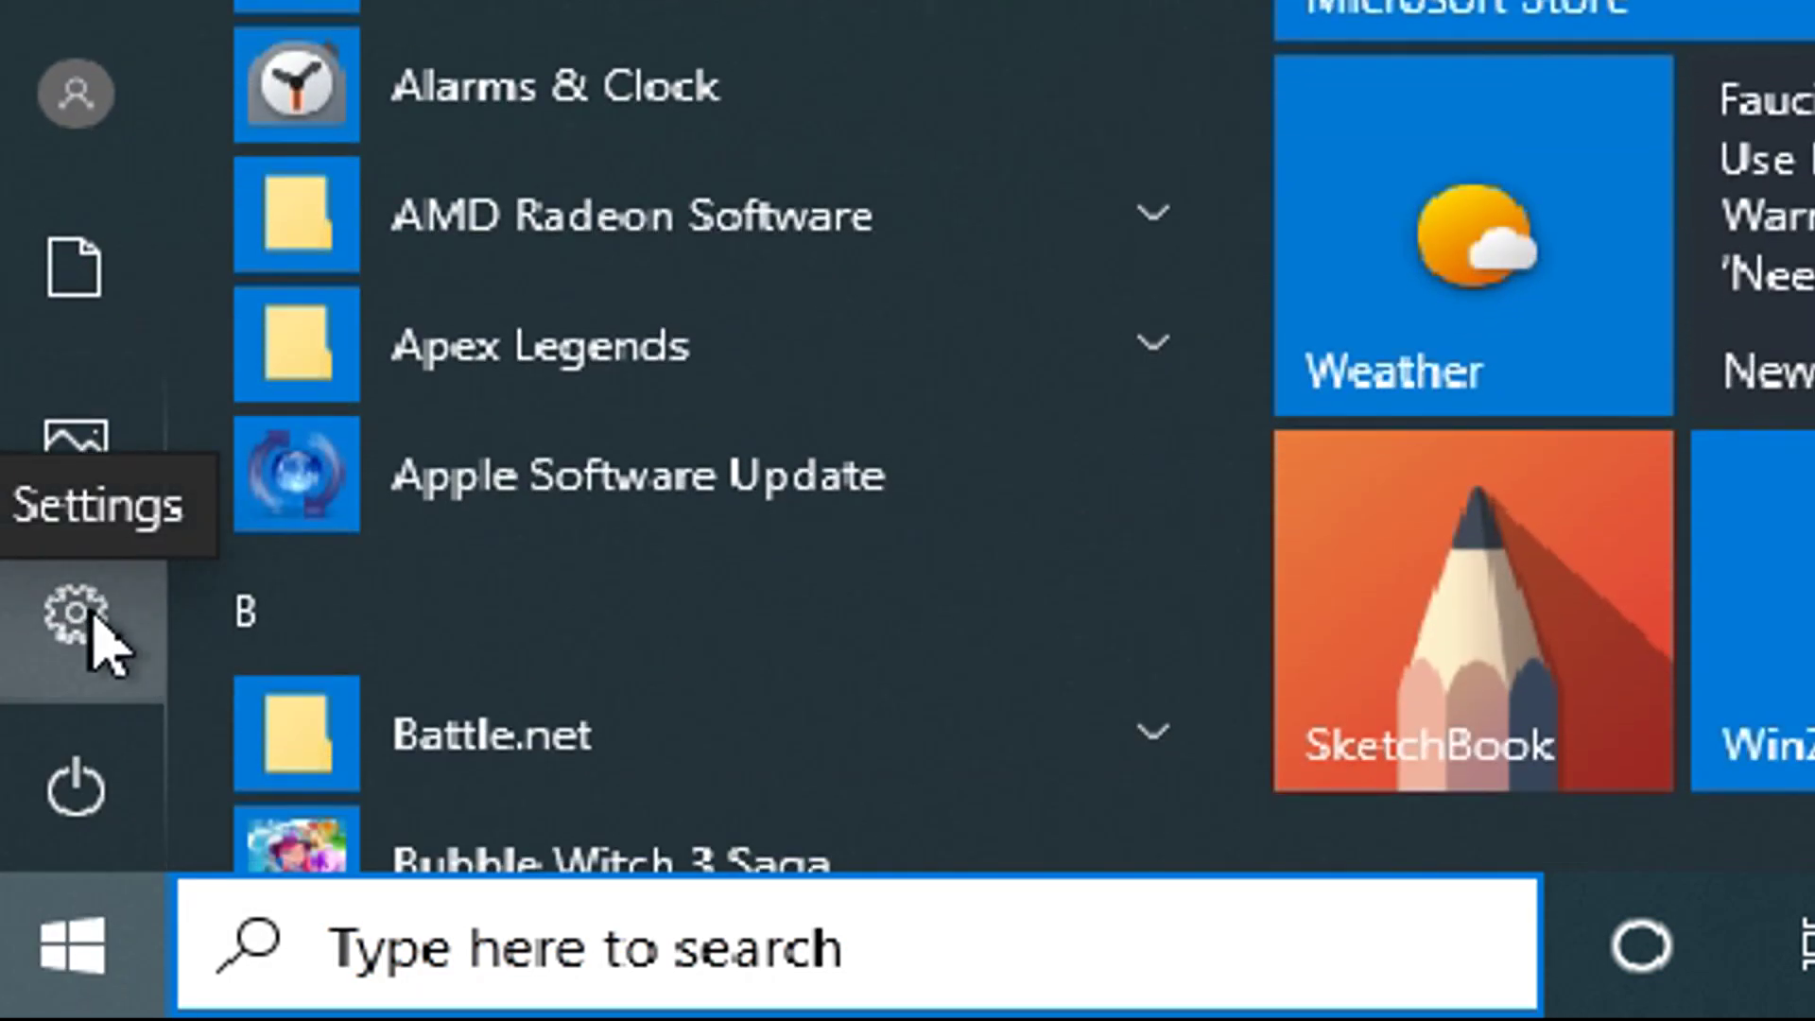
pyautogui.click(92, 616)
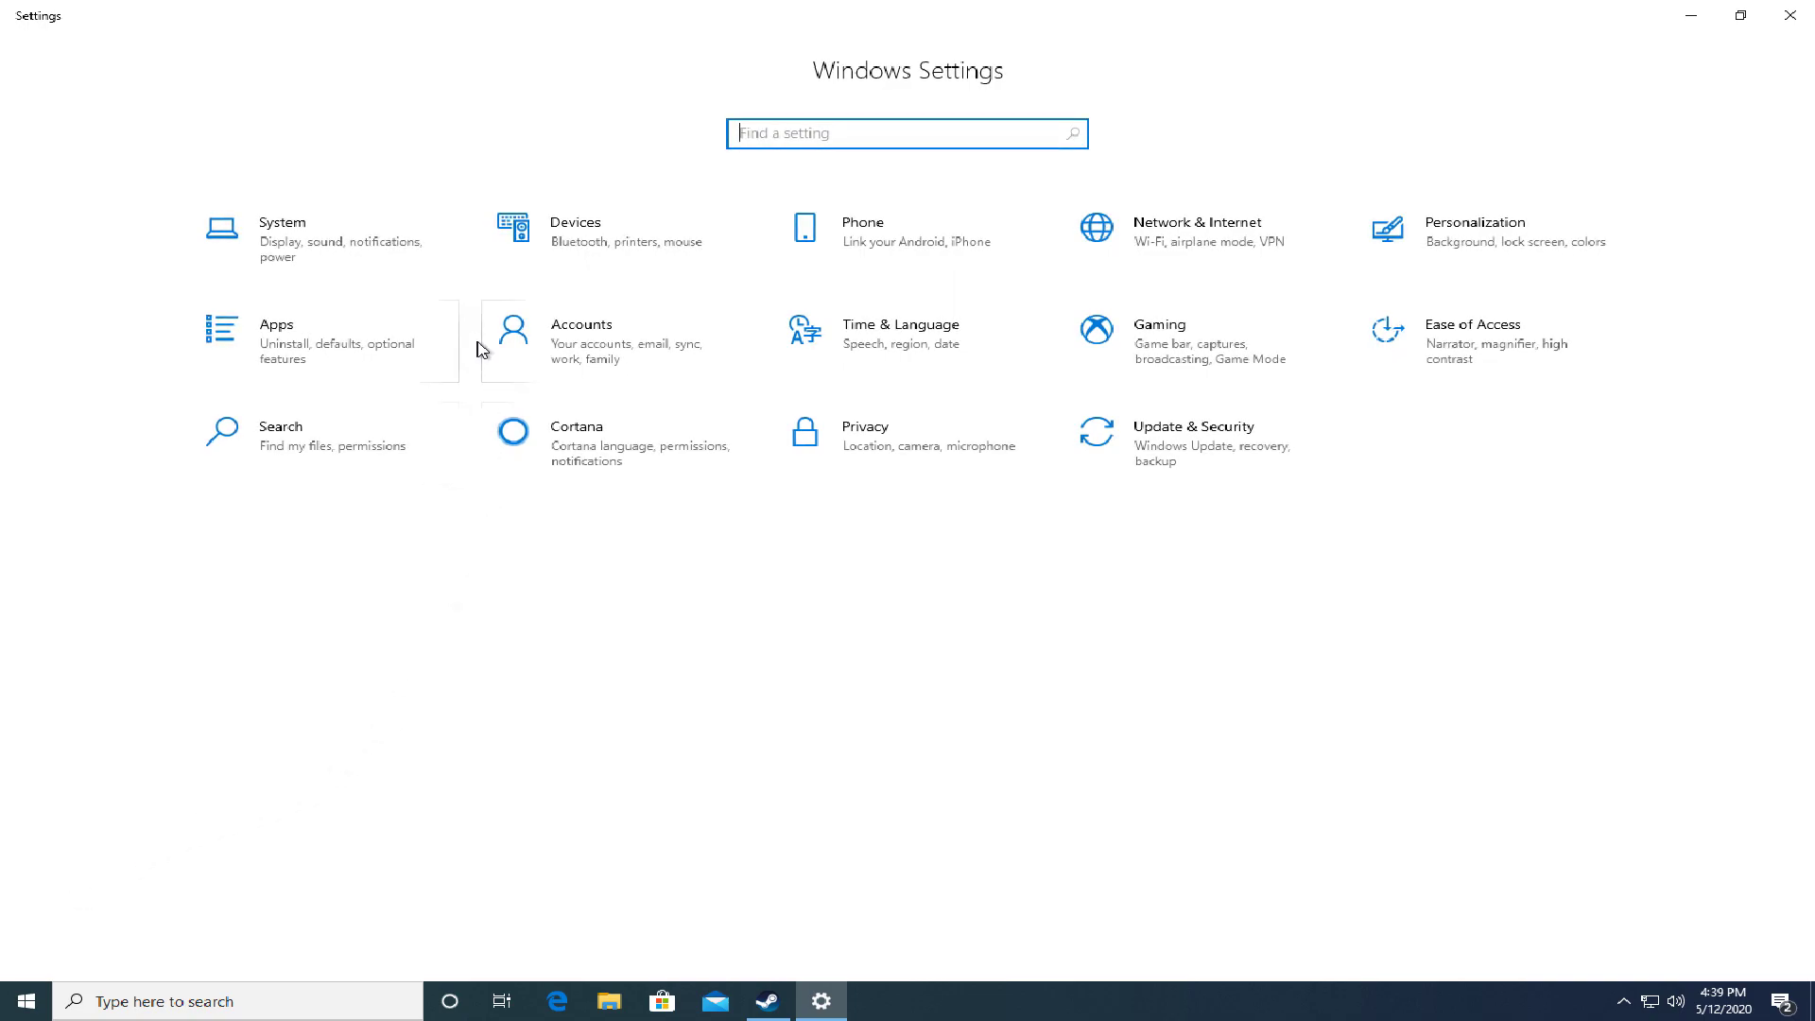
pyautogui.click(313, 231)
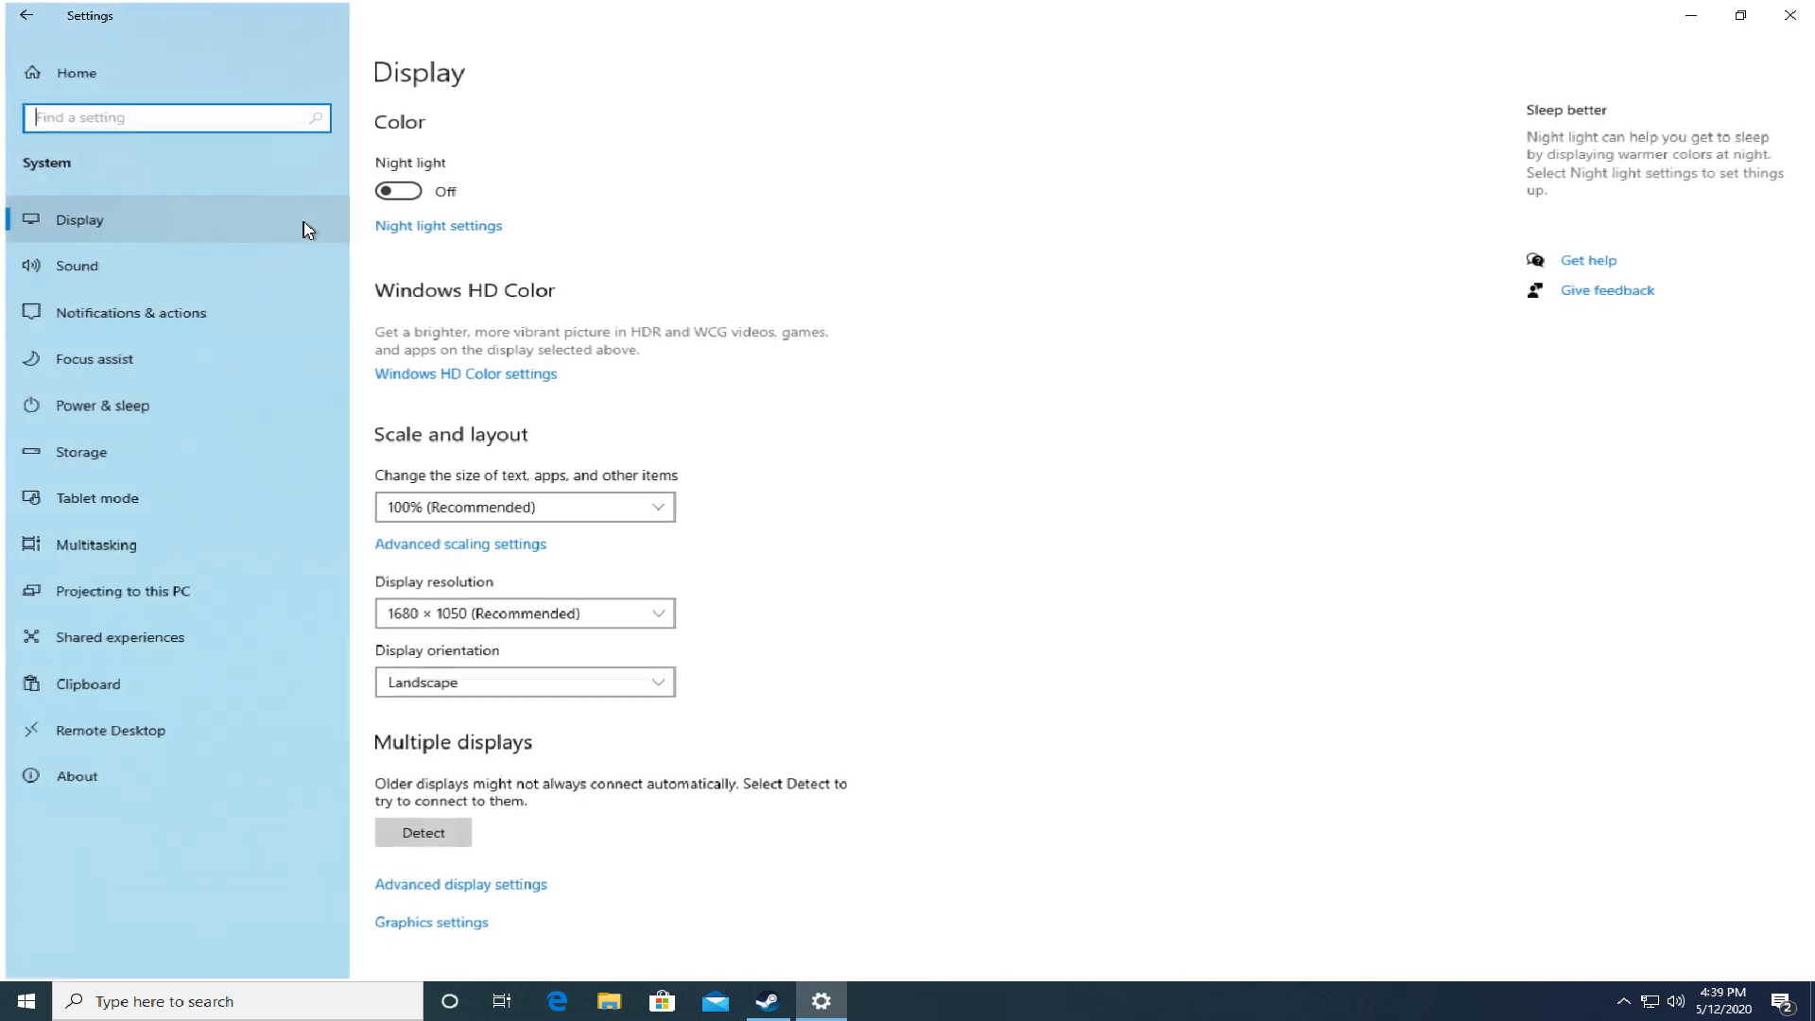
pyautogui.click(54, 362)
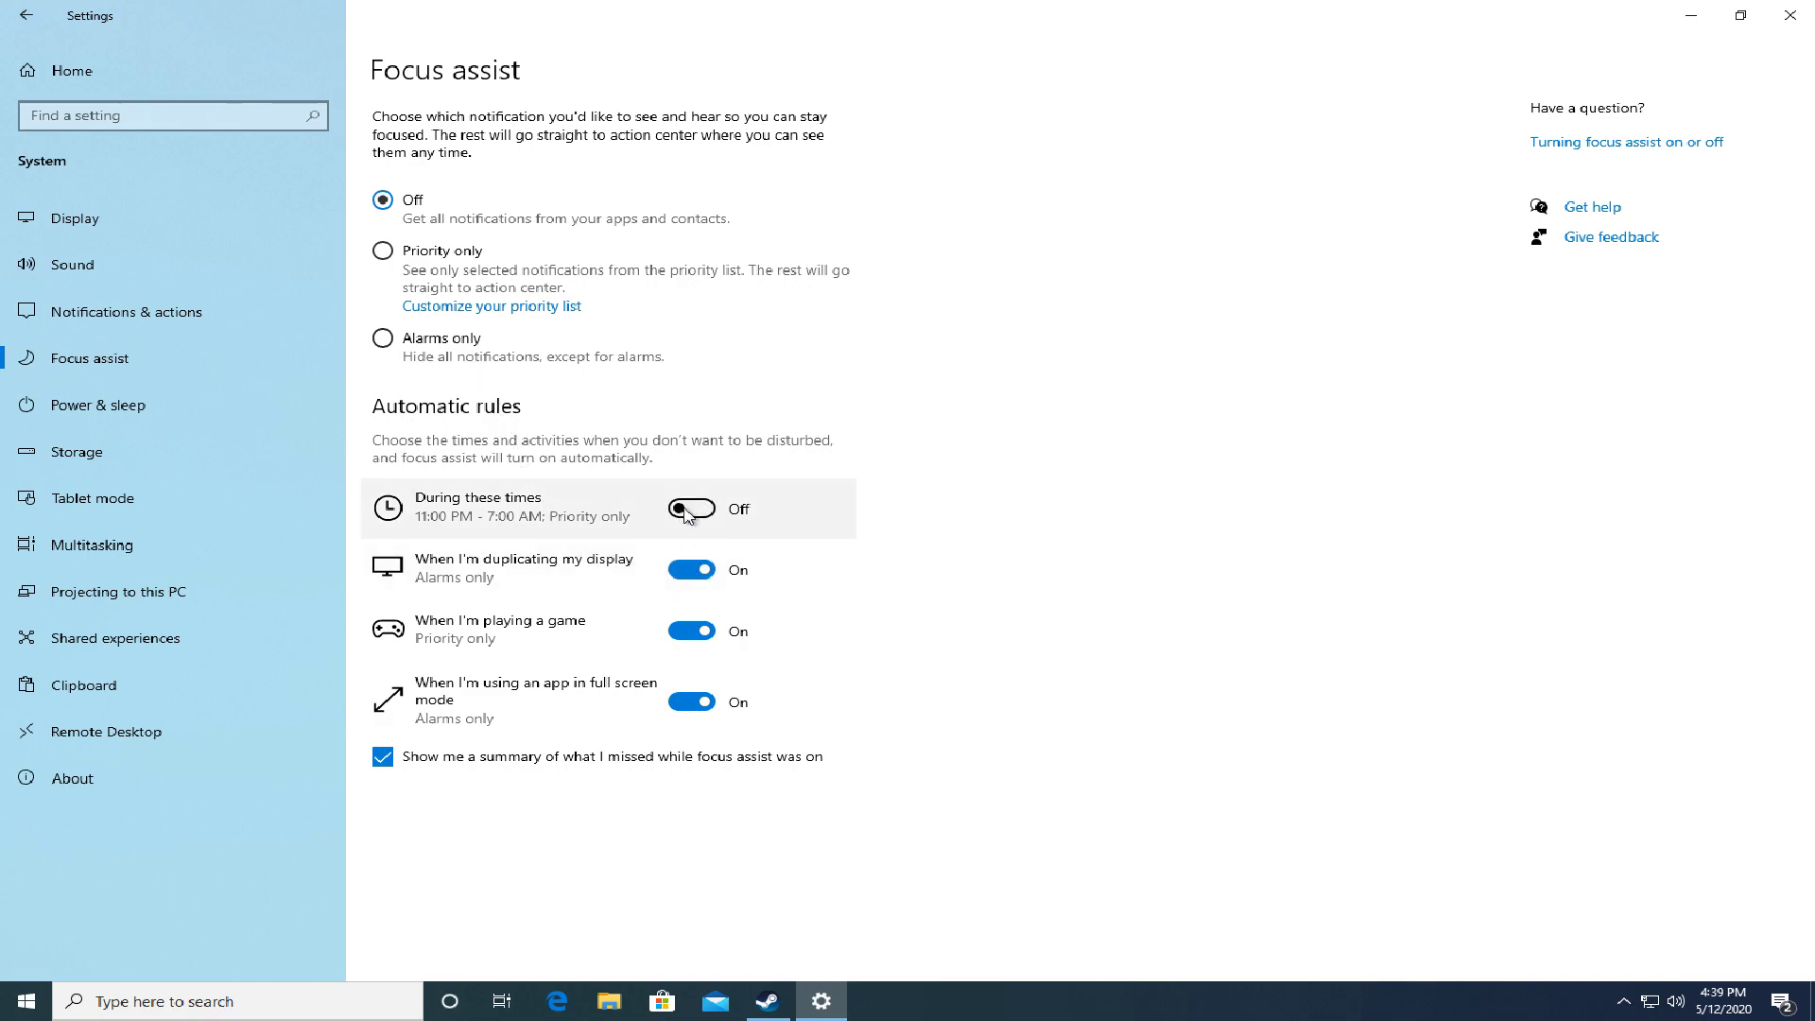
pyautogui.click(697, 572)
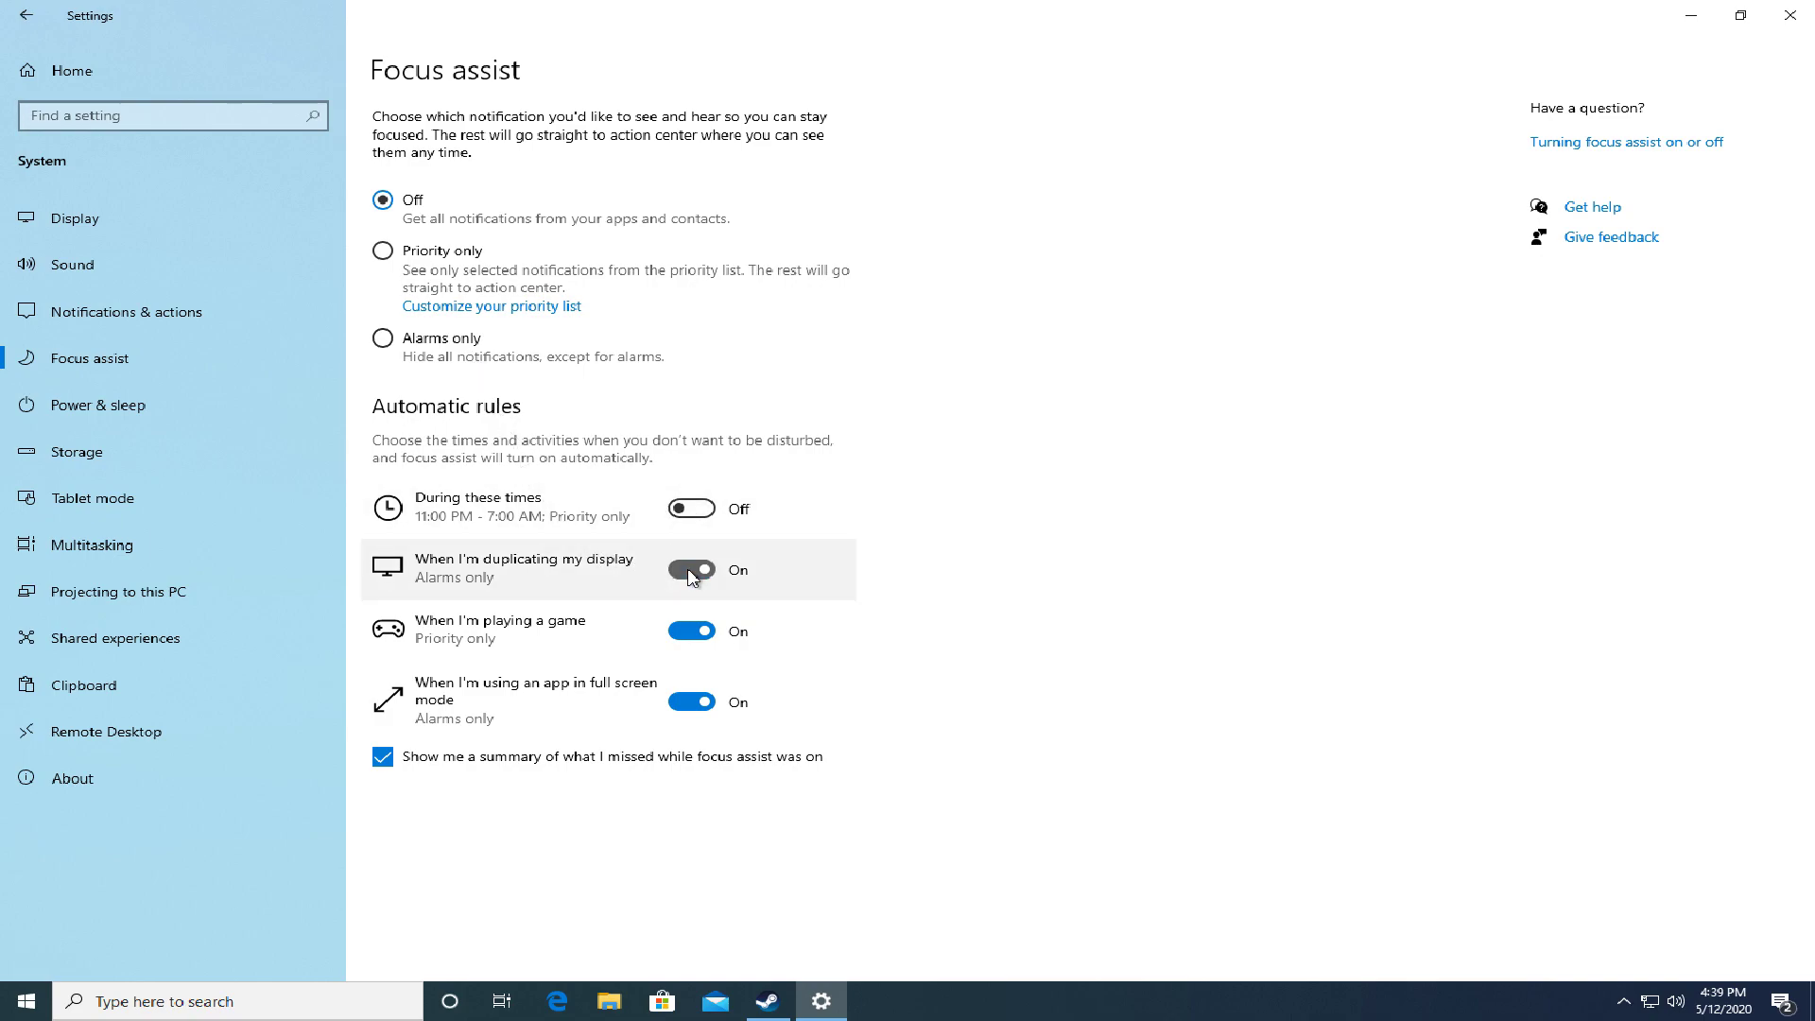
pyautogui.click(689, 635)
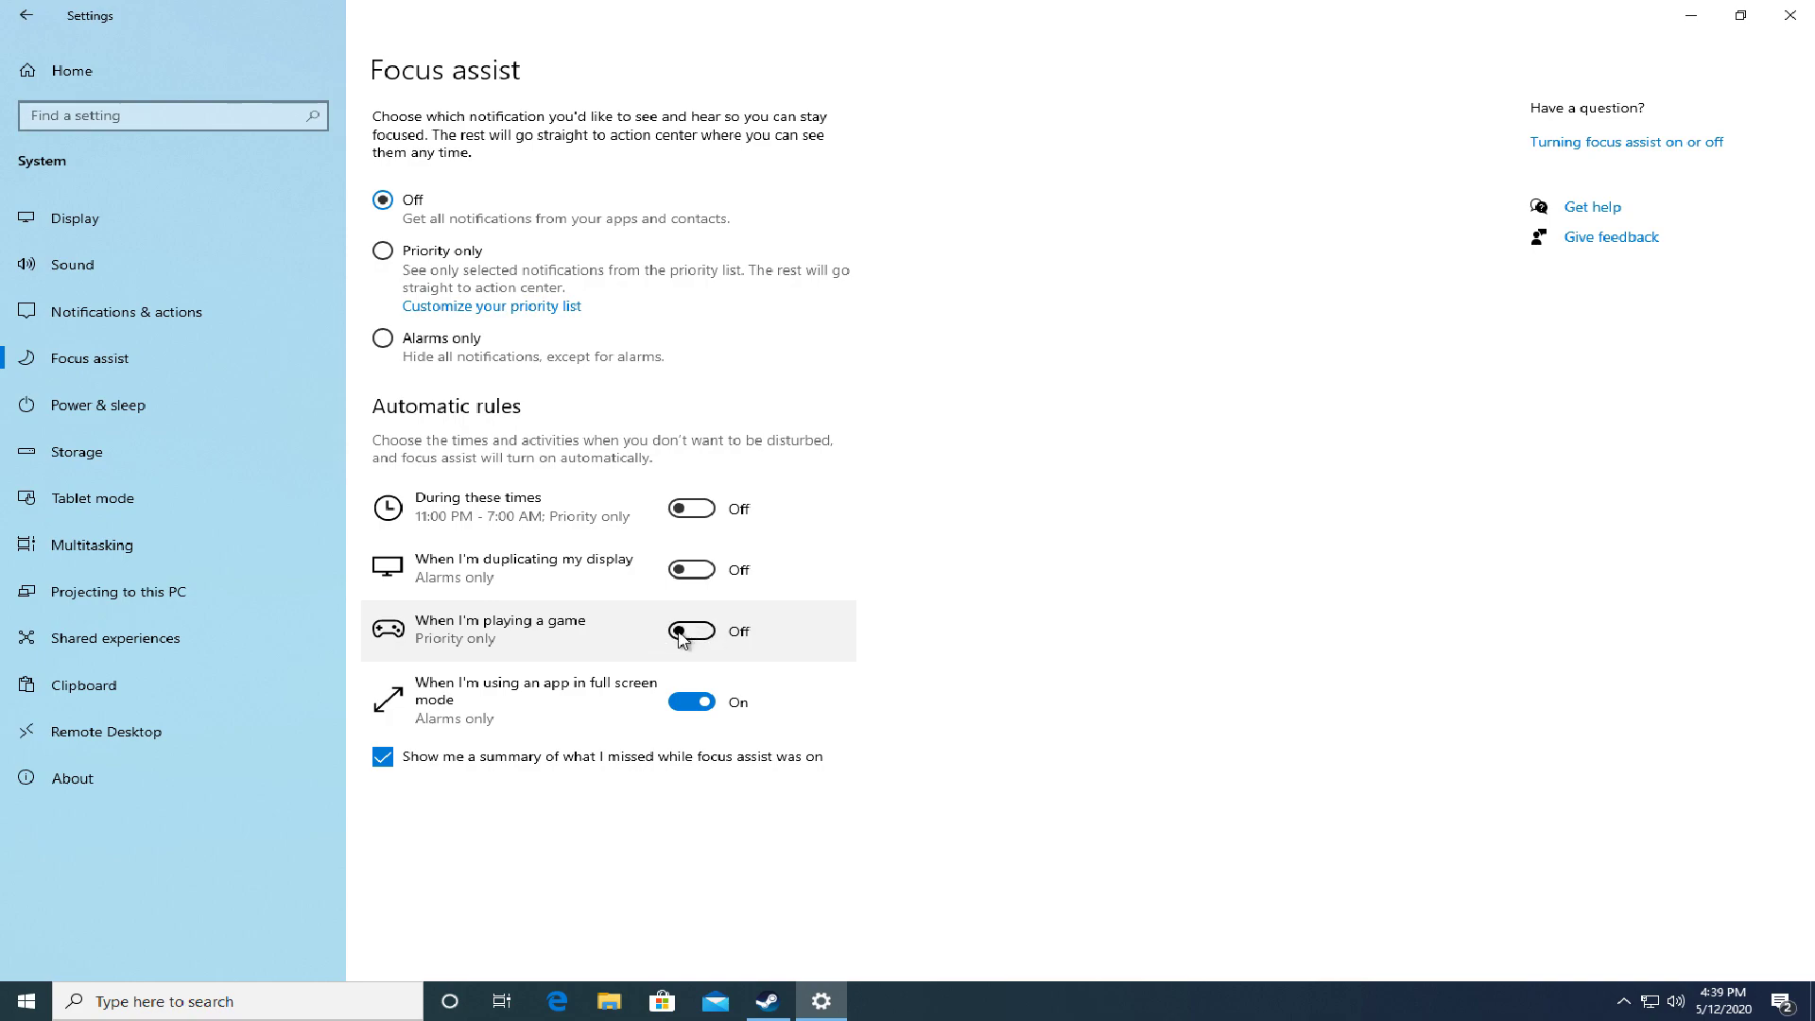
pyautogui.click(686, 702)
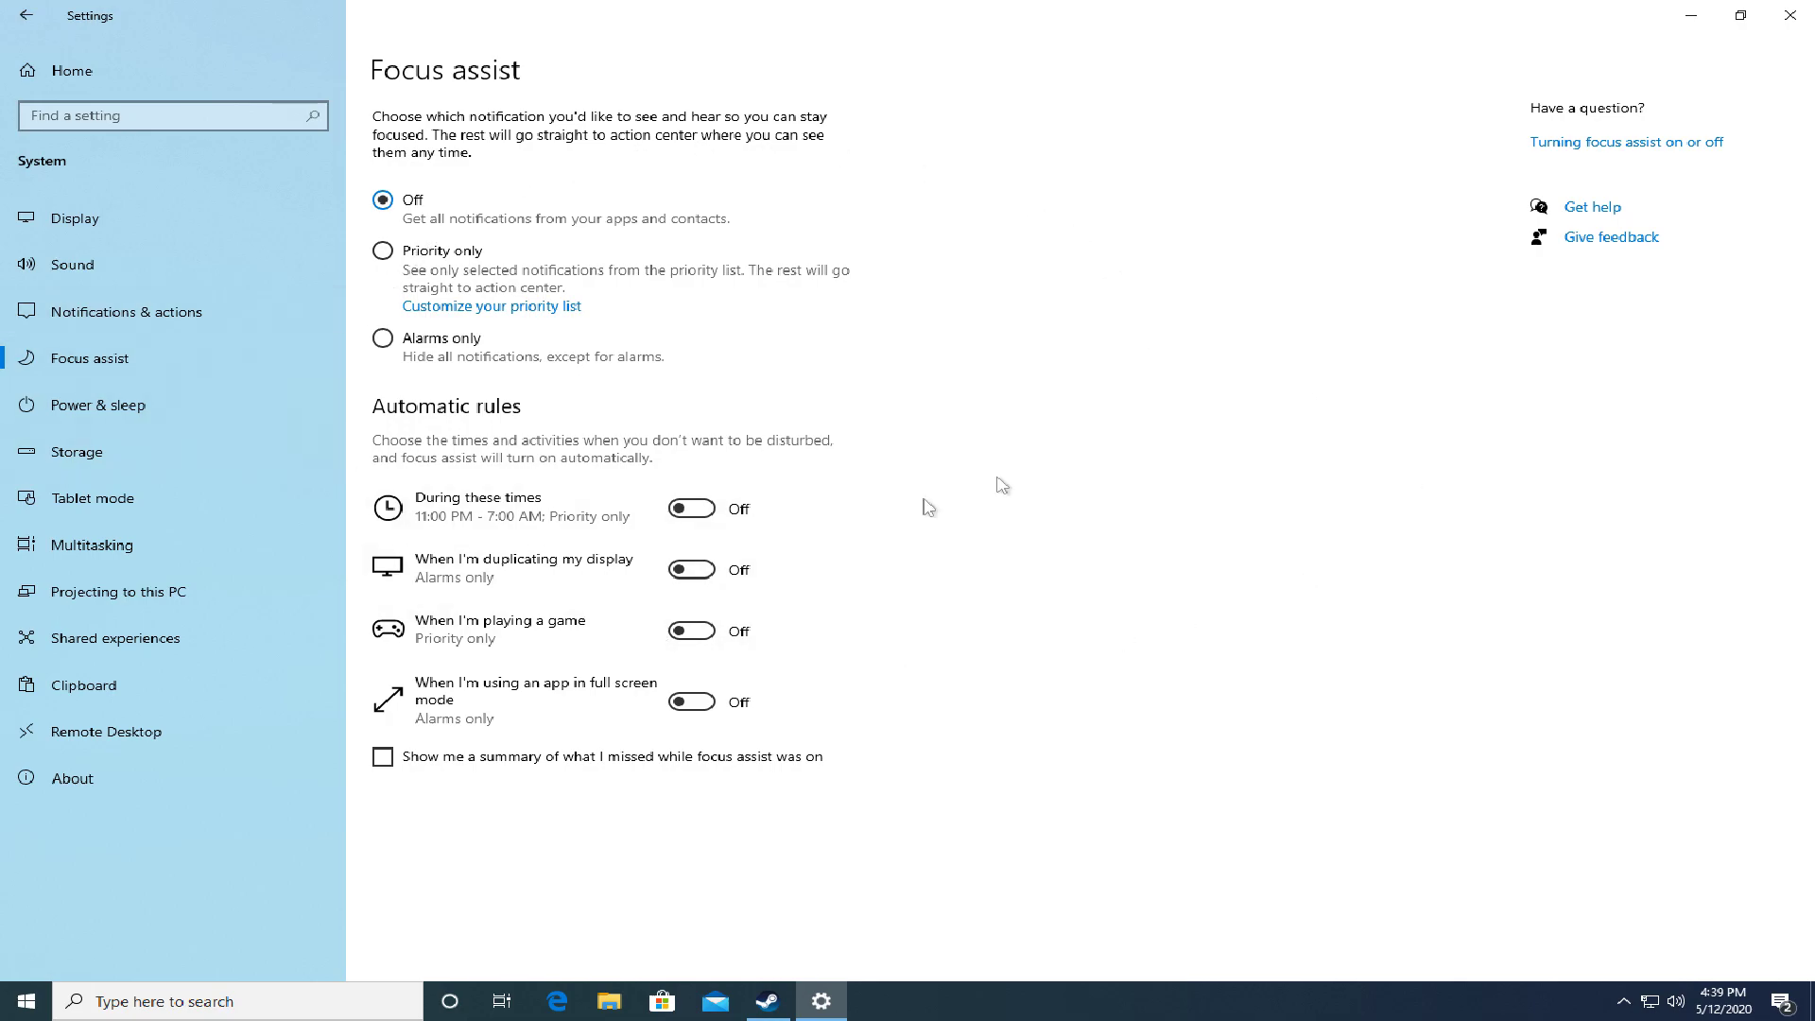
pyautogui.click(1789, 15)
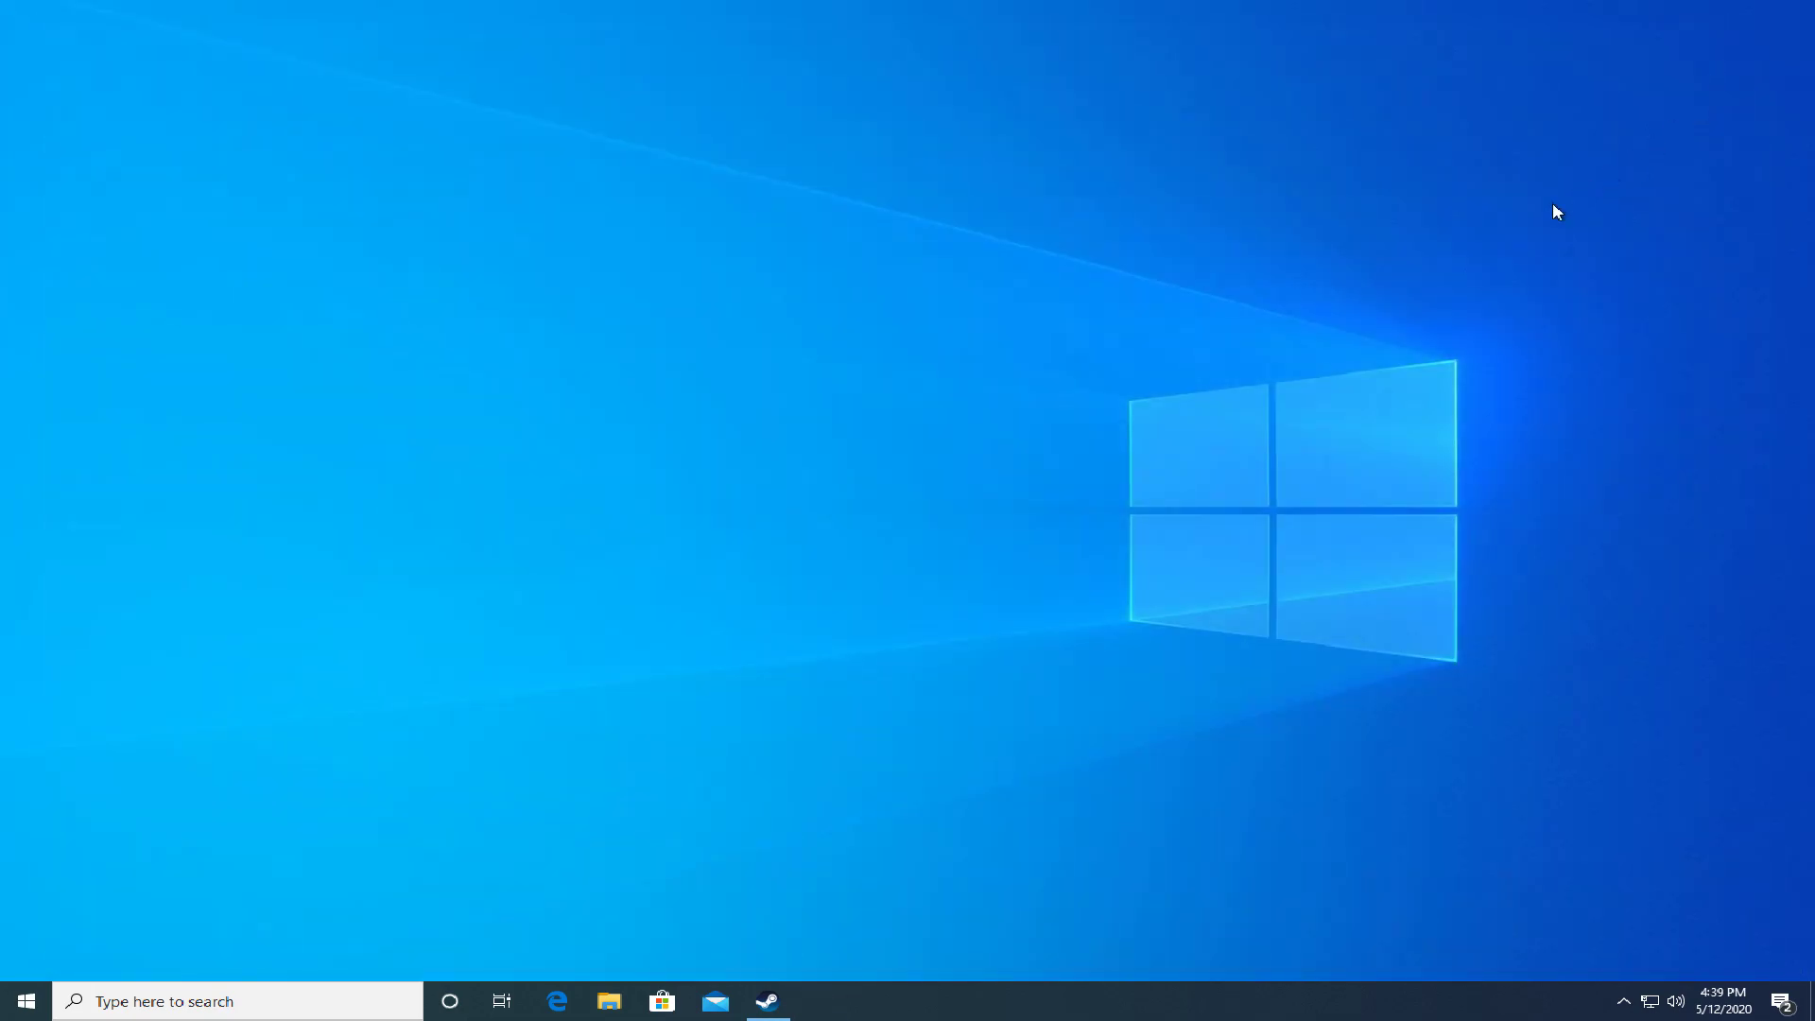